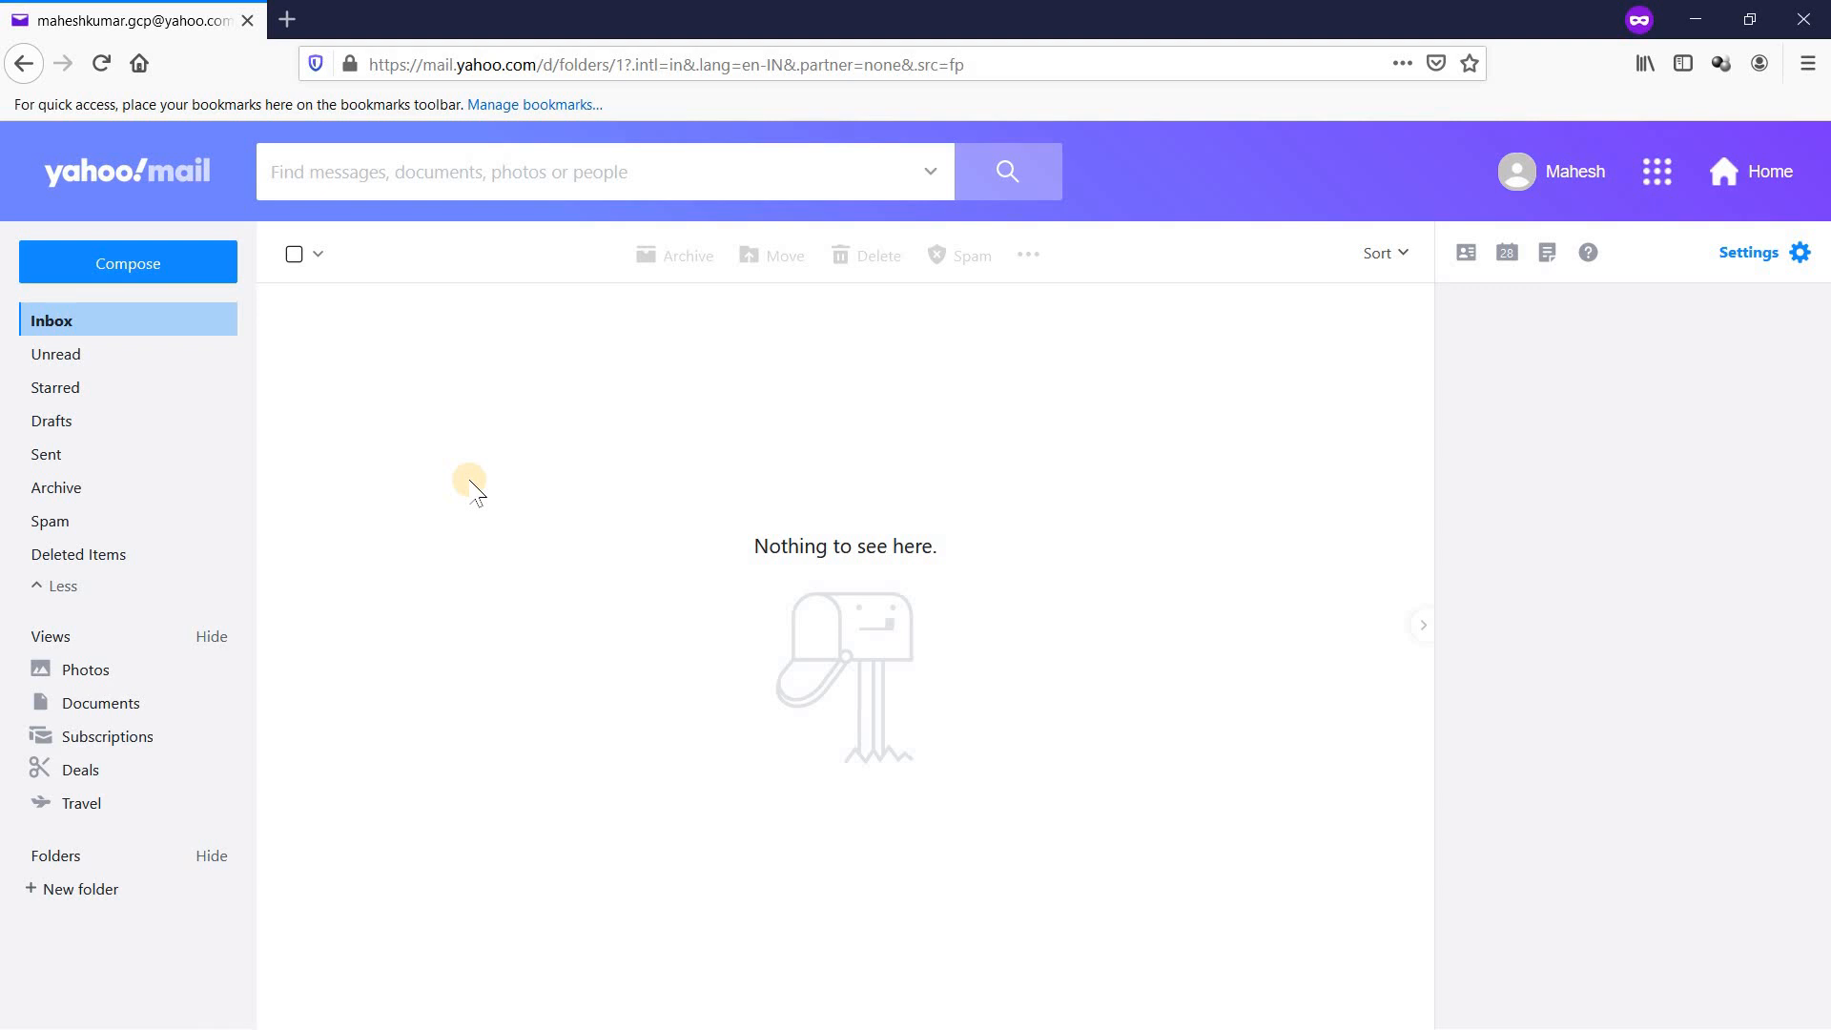
Step: Check which Yahoo account is signed in, then move to the project's Cloud IAM page
{"action": "mouse_move", "coordinate": [1567, 173]}
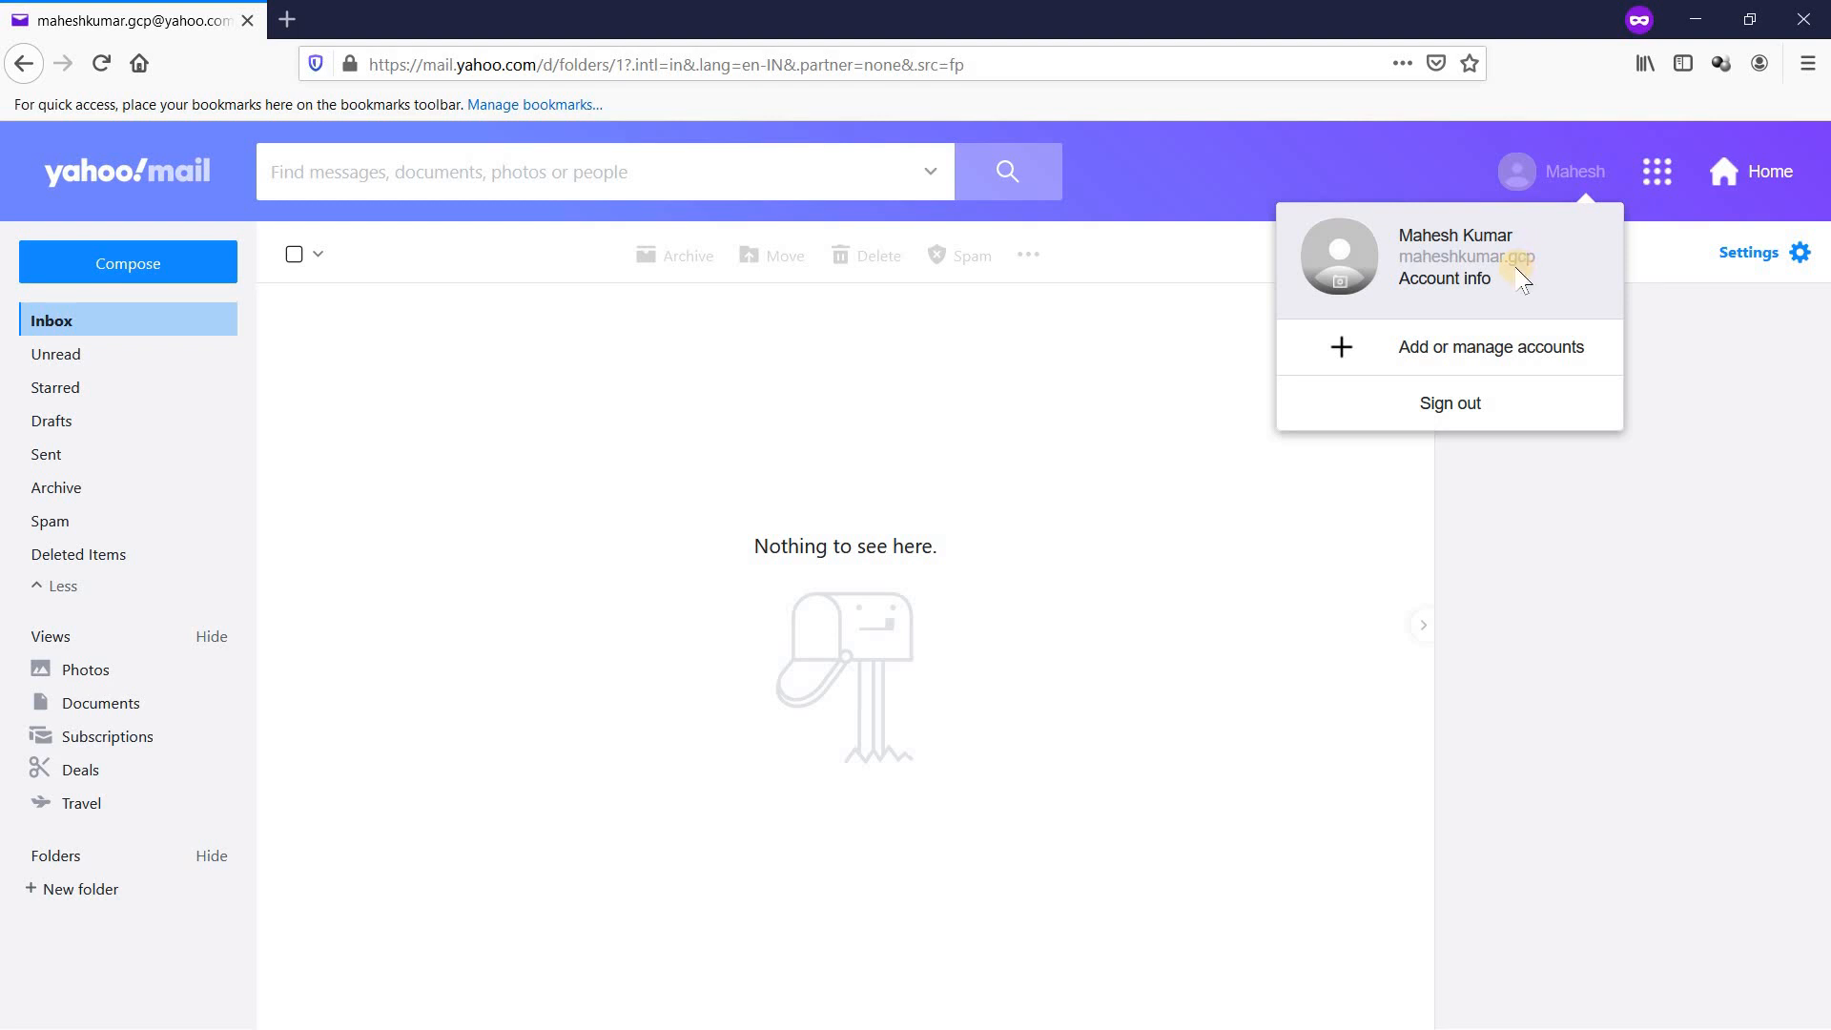
{"action": "left_click", "coordinate": [1111, 699]}
{"action": "key", "text": "alt+Tab"}
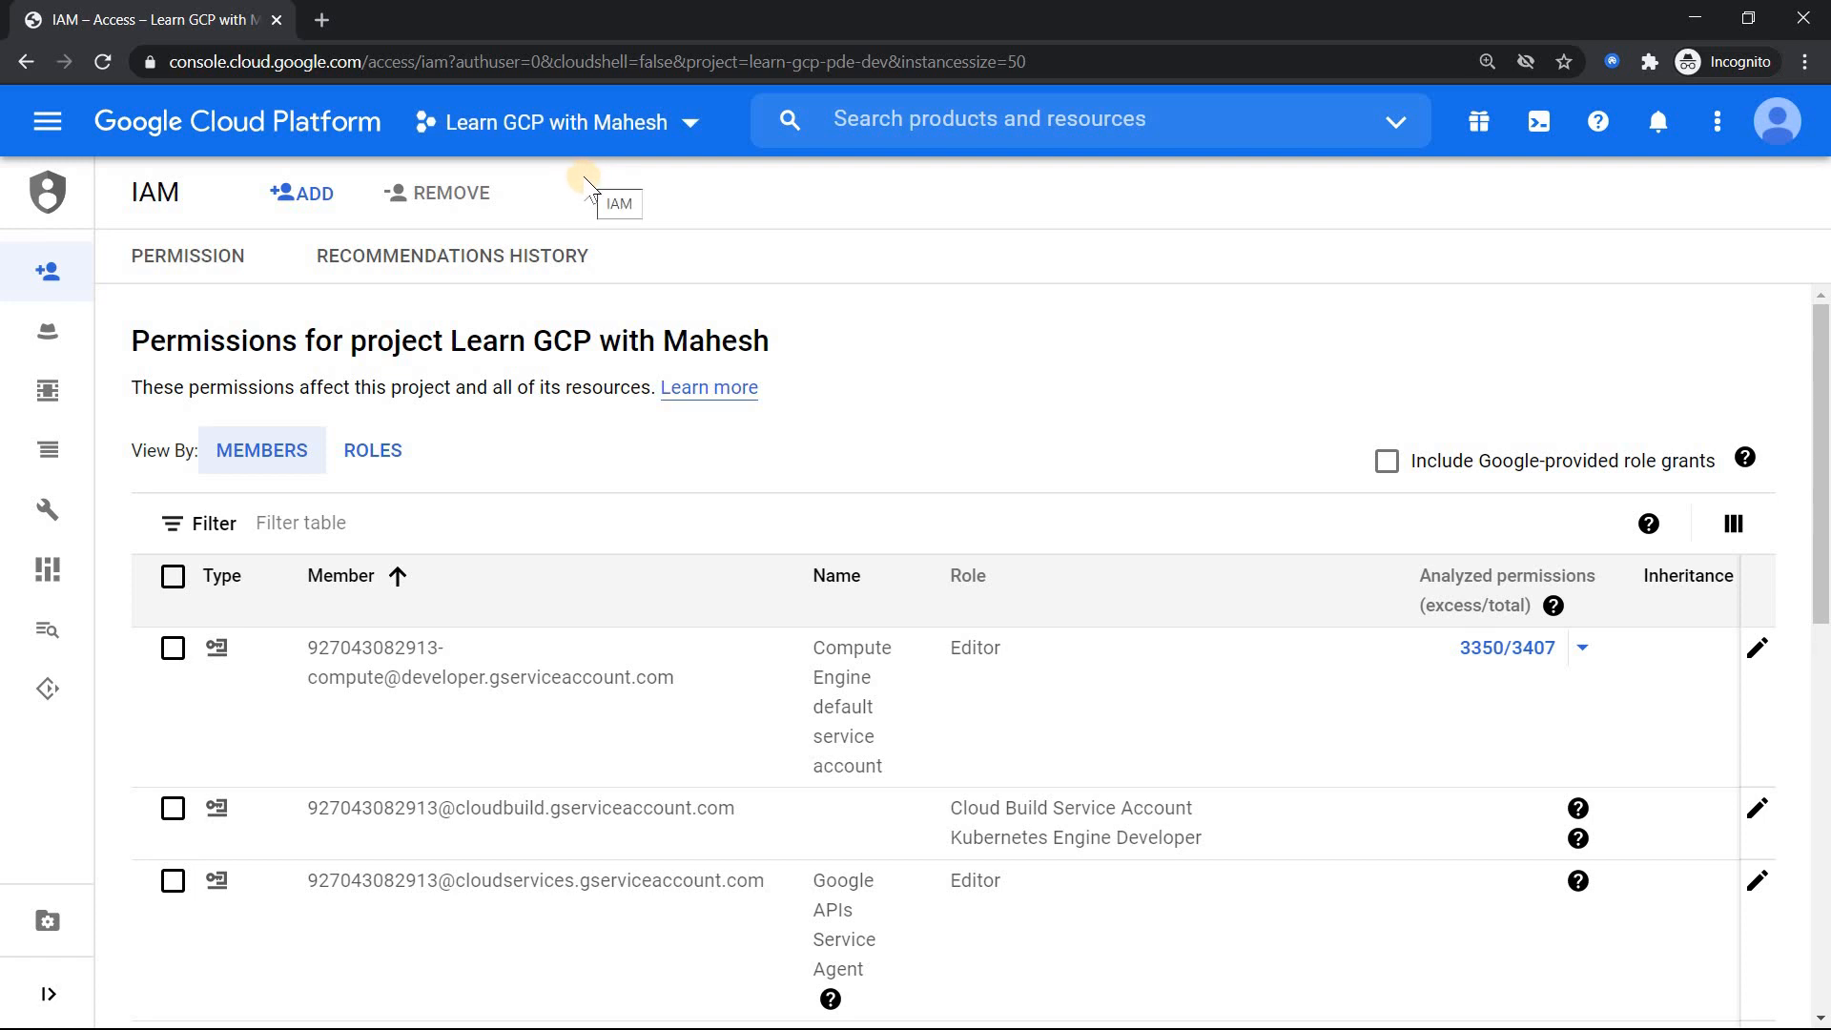
Step: Enter the user's Yahoo e-mail address in the New members field of the add-member form
{"action": "left_click", "coordinate": [300, 195]}
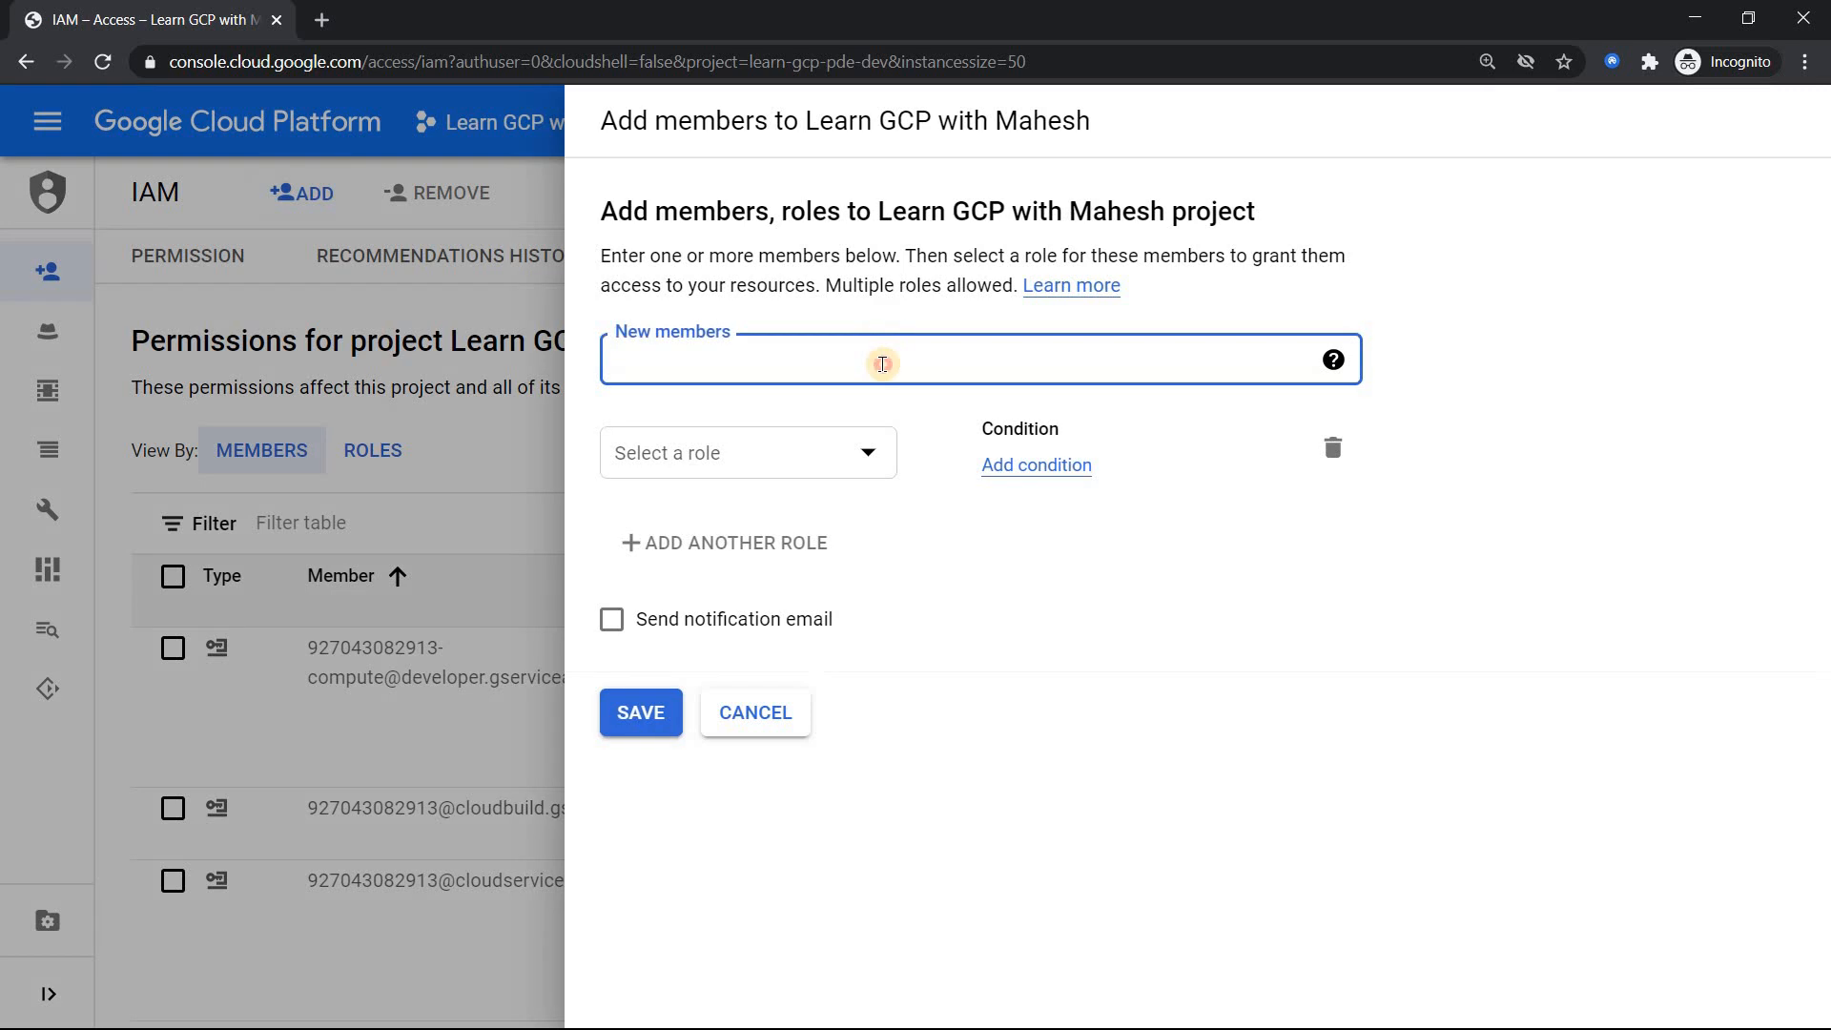
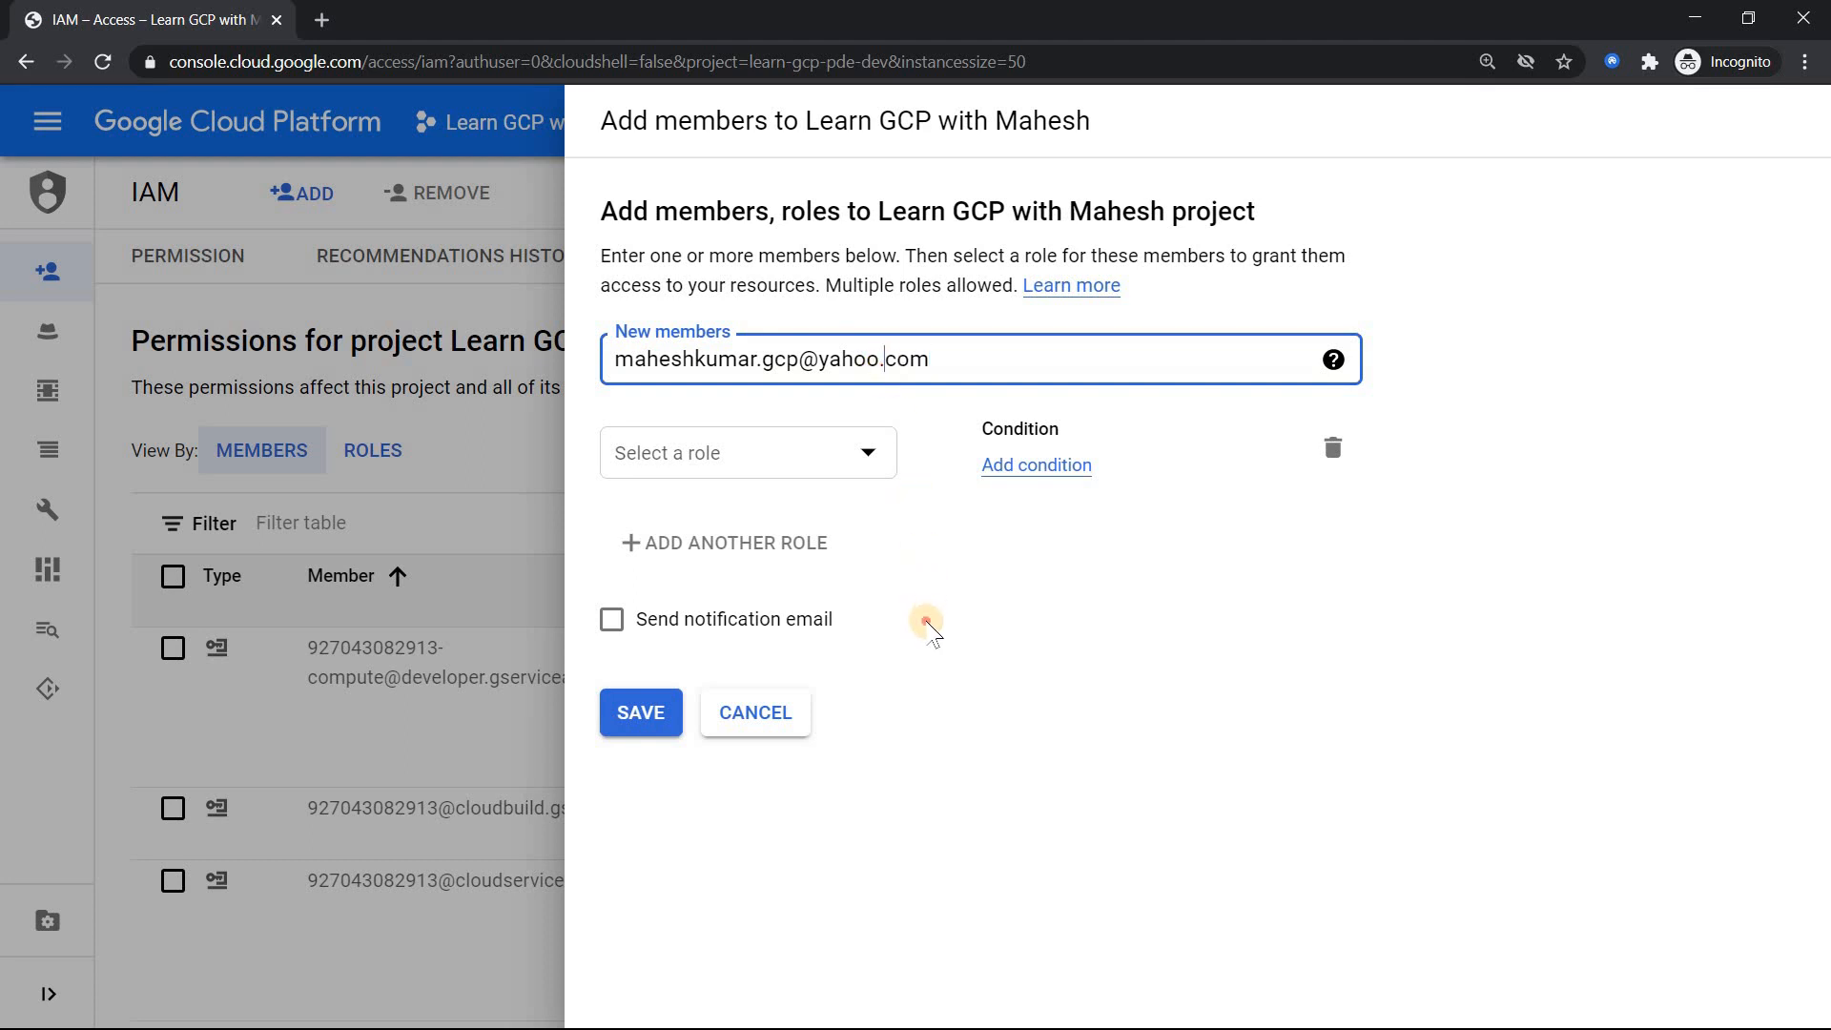
{"action": "left_click", "coordinate": [929, 626]}
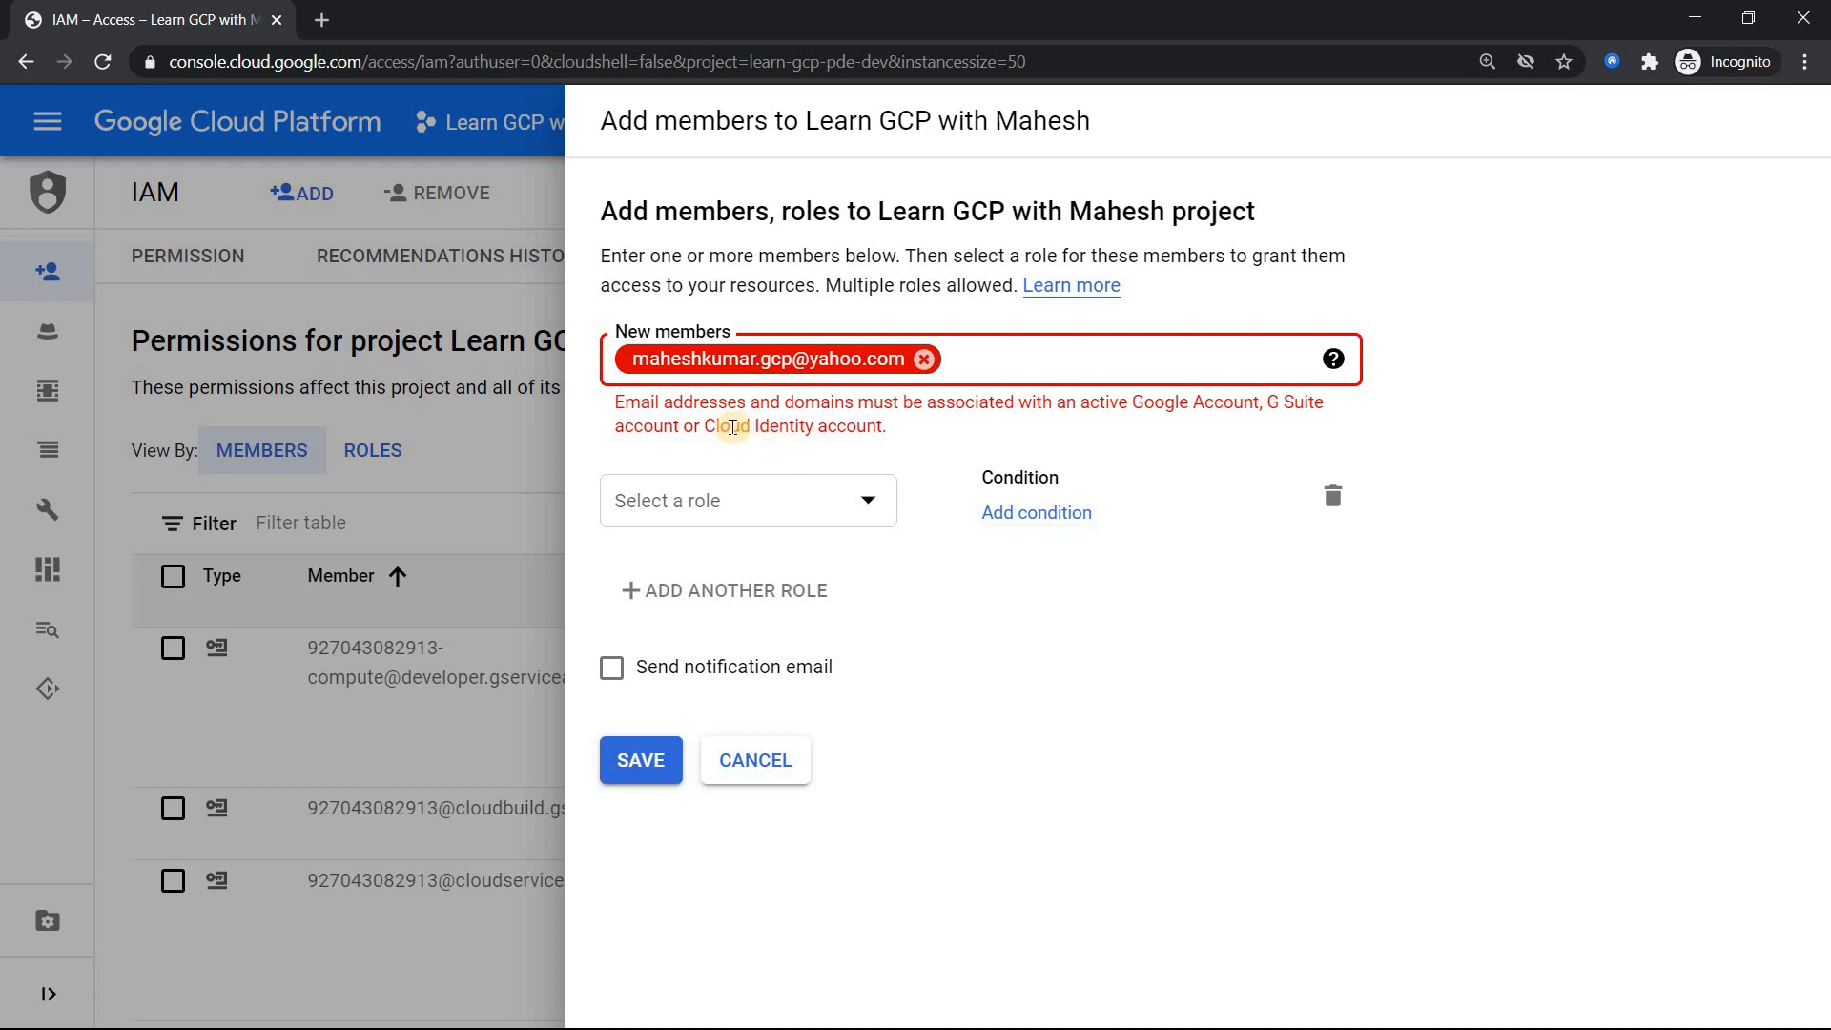
Step: Choose Cloud Storage > Storage Admin as the new member's role
{"action": "left_click", "coordinate": [864, 502]}
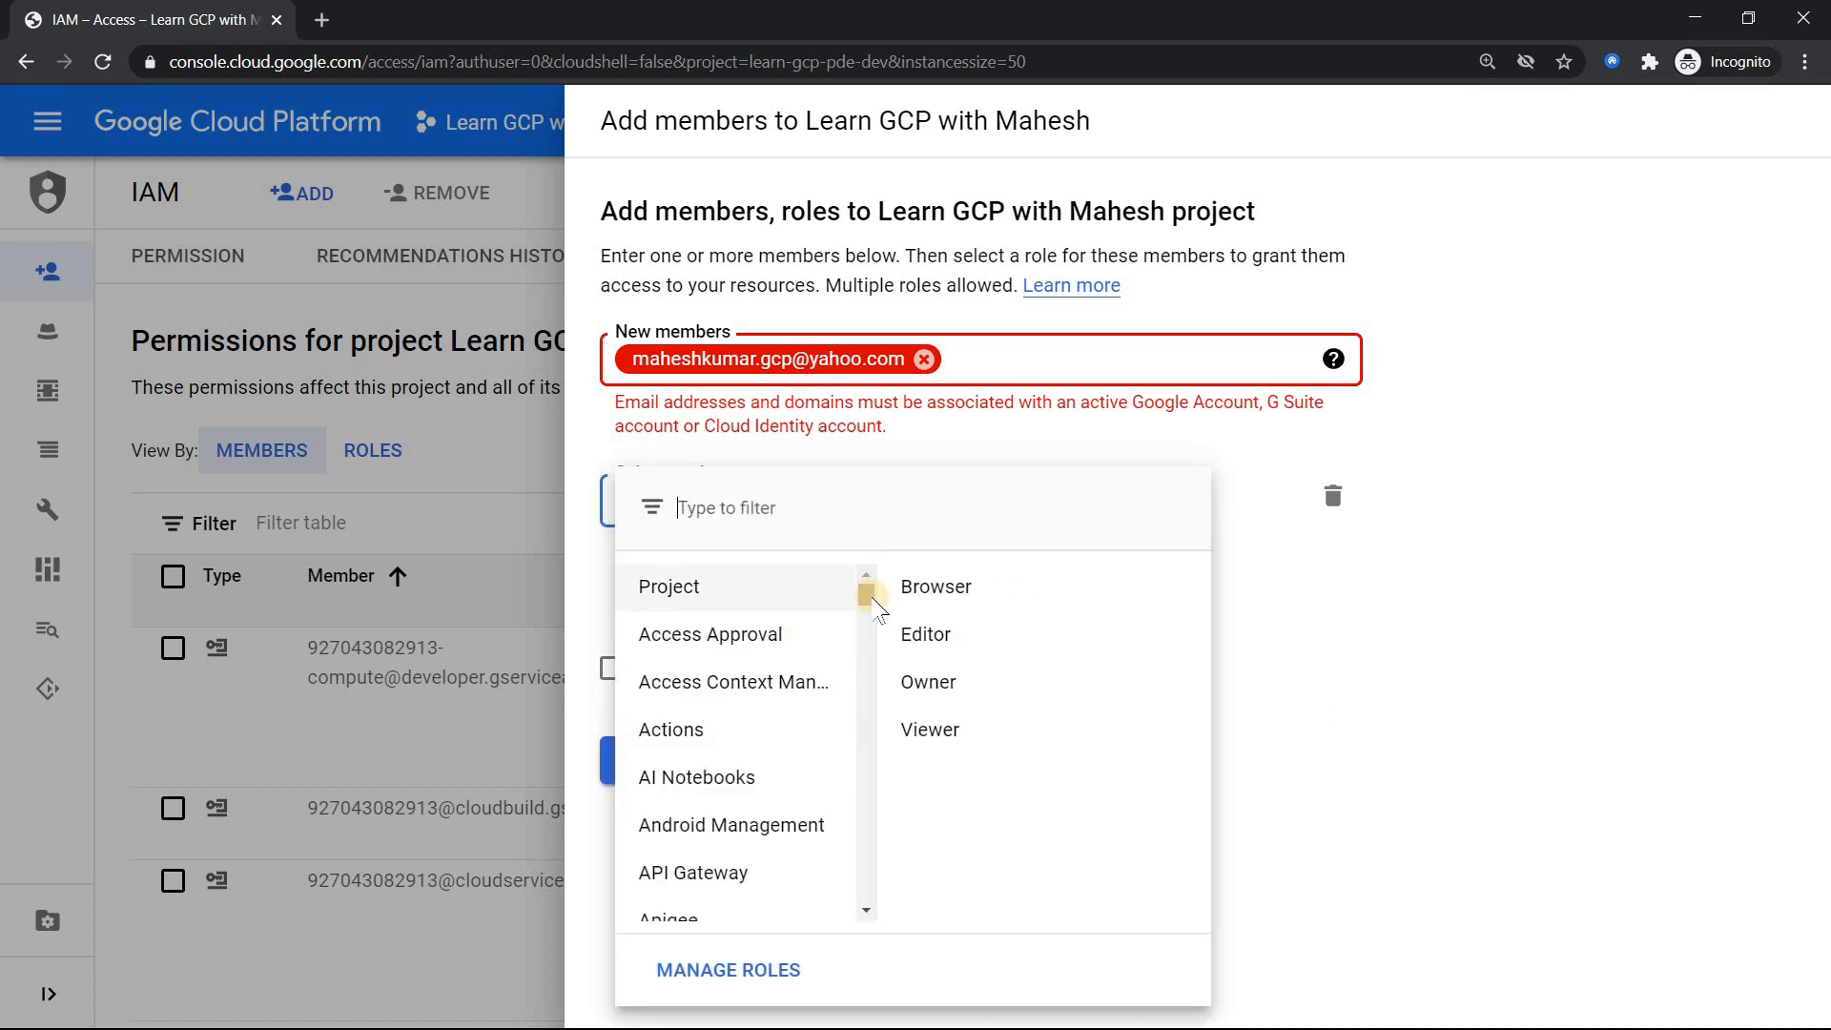
{"action": "left_click_drag", "start_coordinate": [874, 603], "coordinate": [861, 706]}
{"action": "mouse_move", "coordinate": [748, 777]}
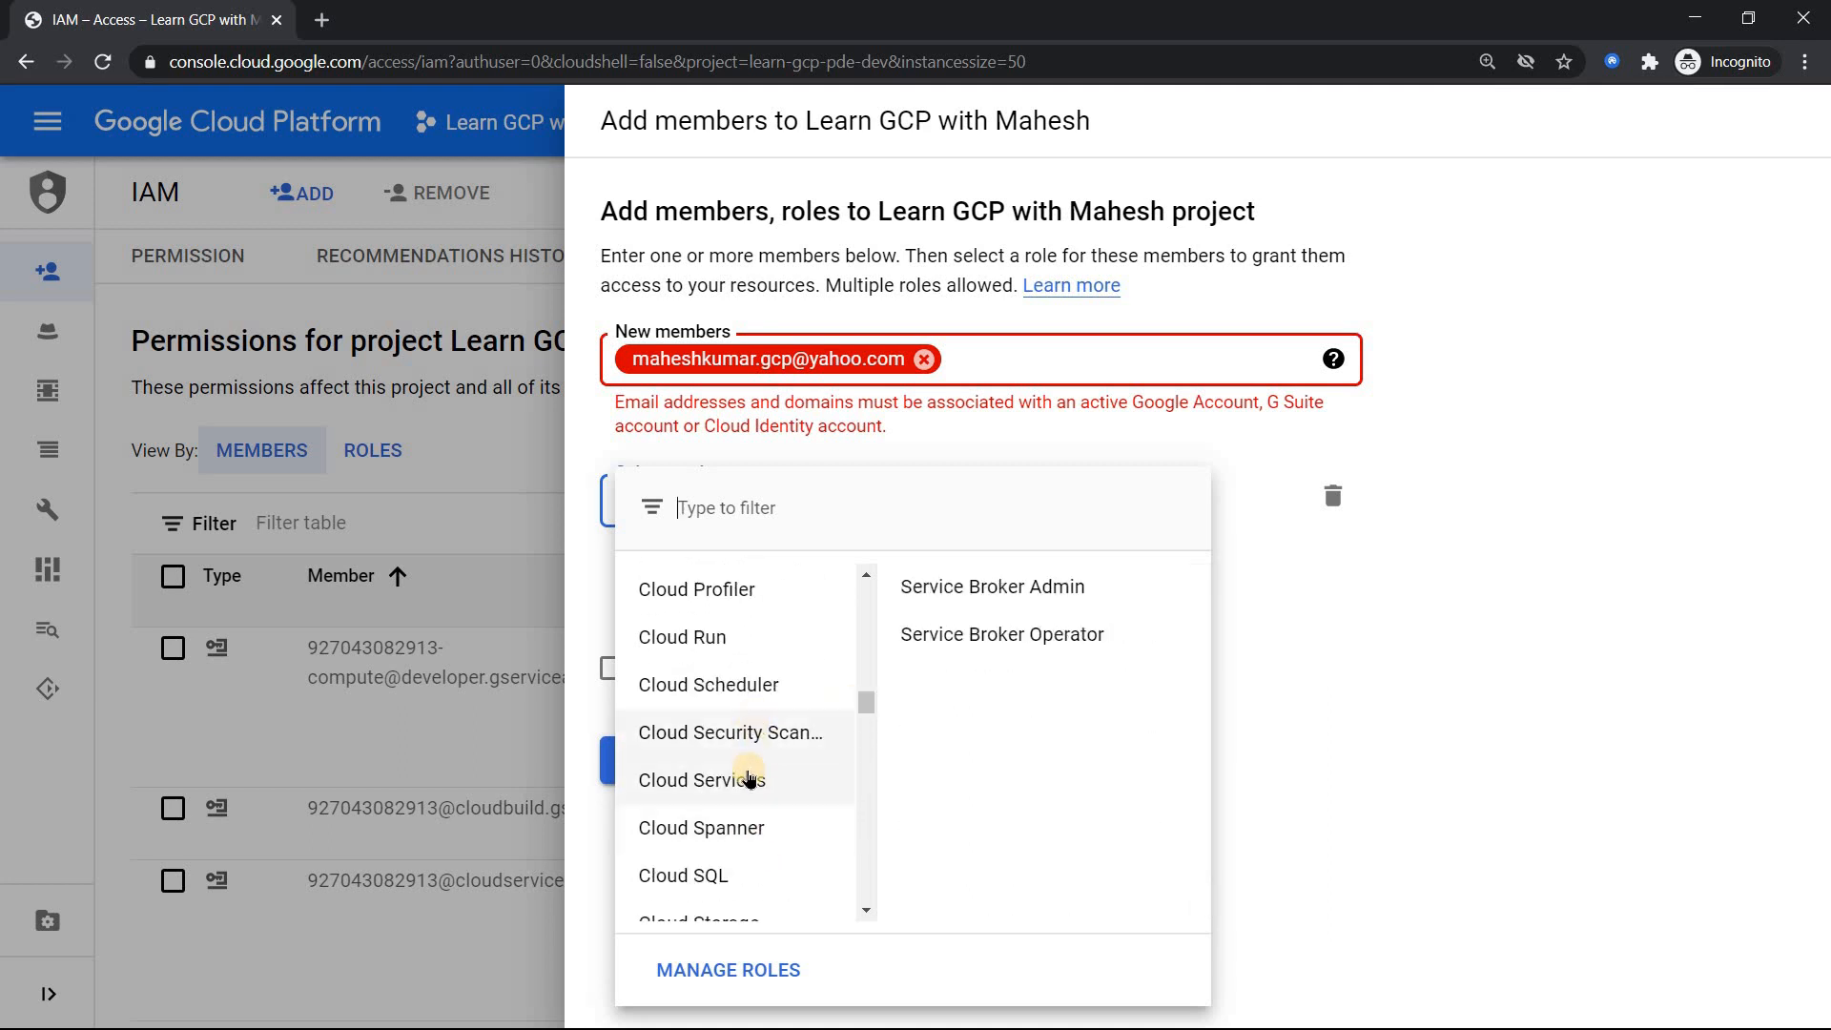
{"action": "left_click_drag", "start_coordinate": [867, 704], "coordinate": [805, 720]}
{"action": "mouse_move", "coordinate": [781, 736]}
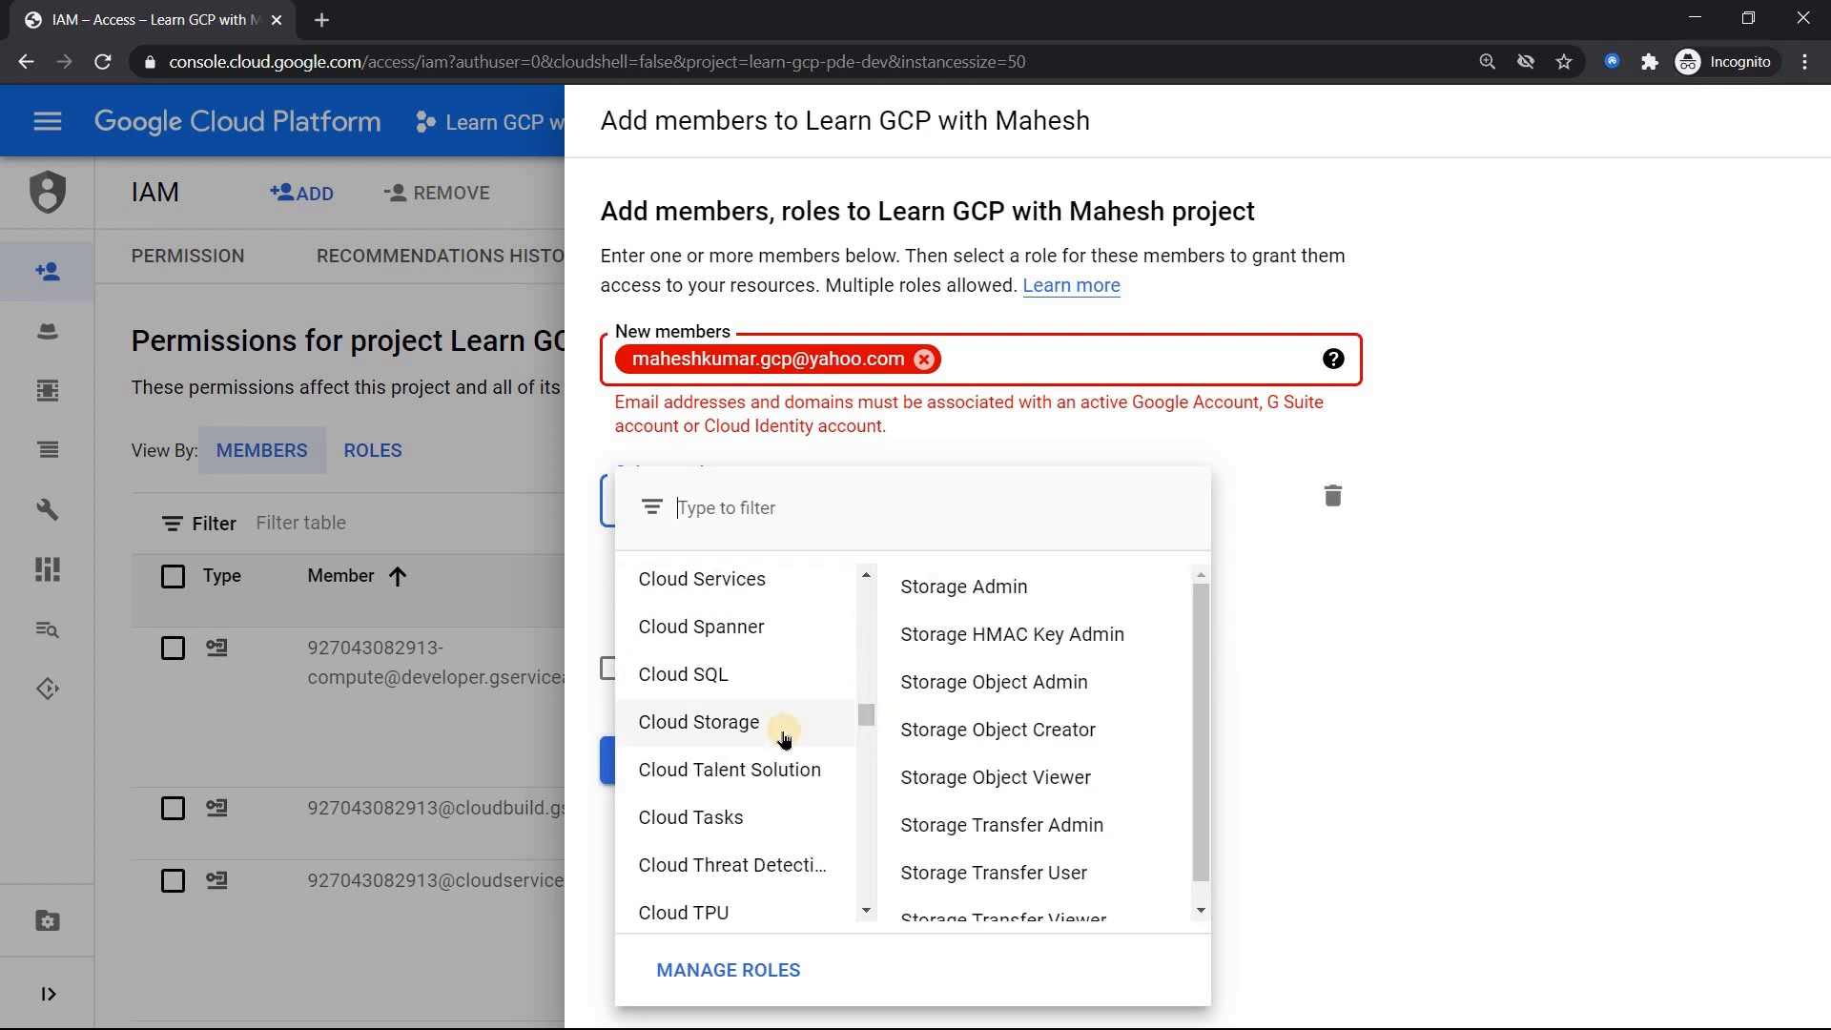
{"action": "left_click", "coordinate": [1042, 587]}
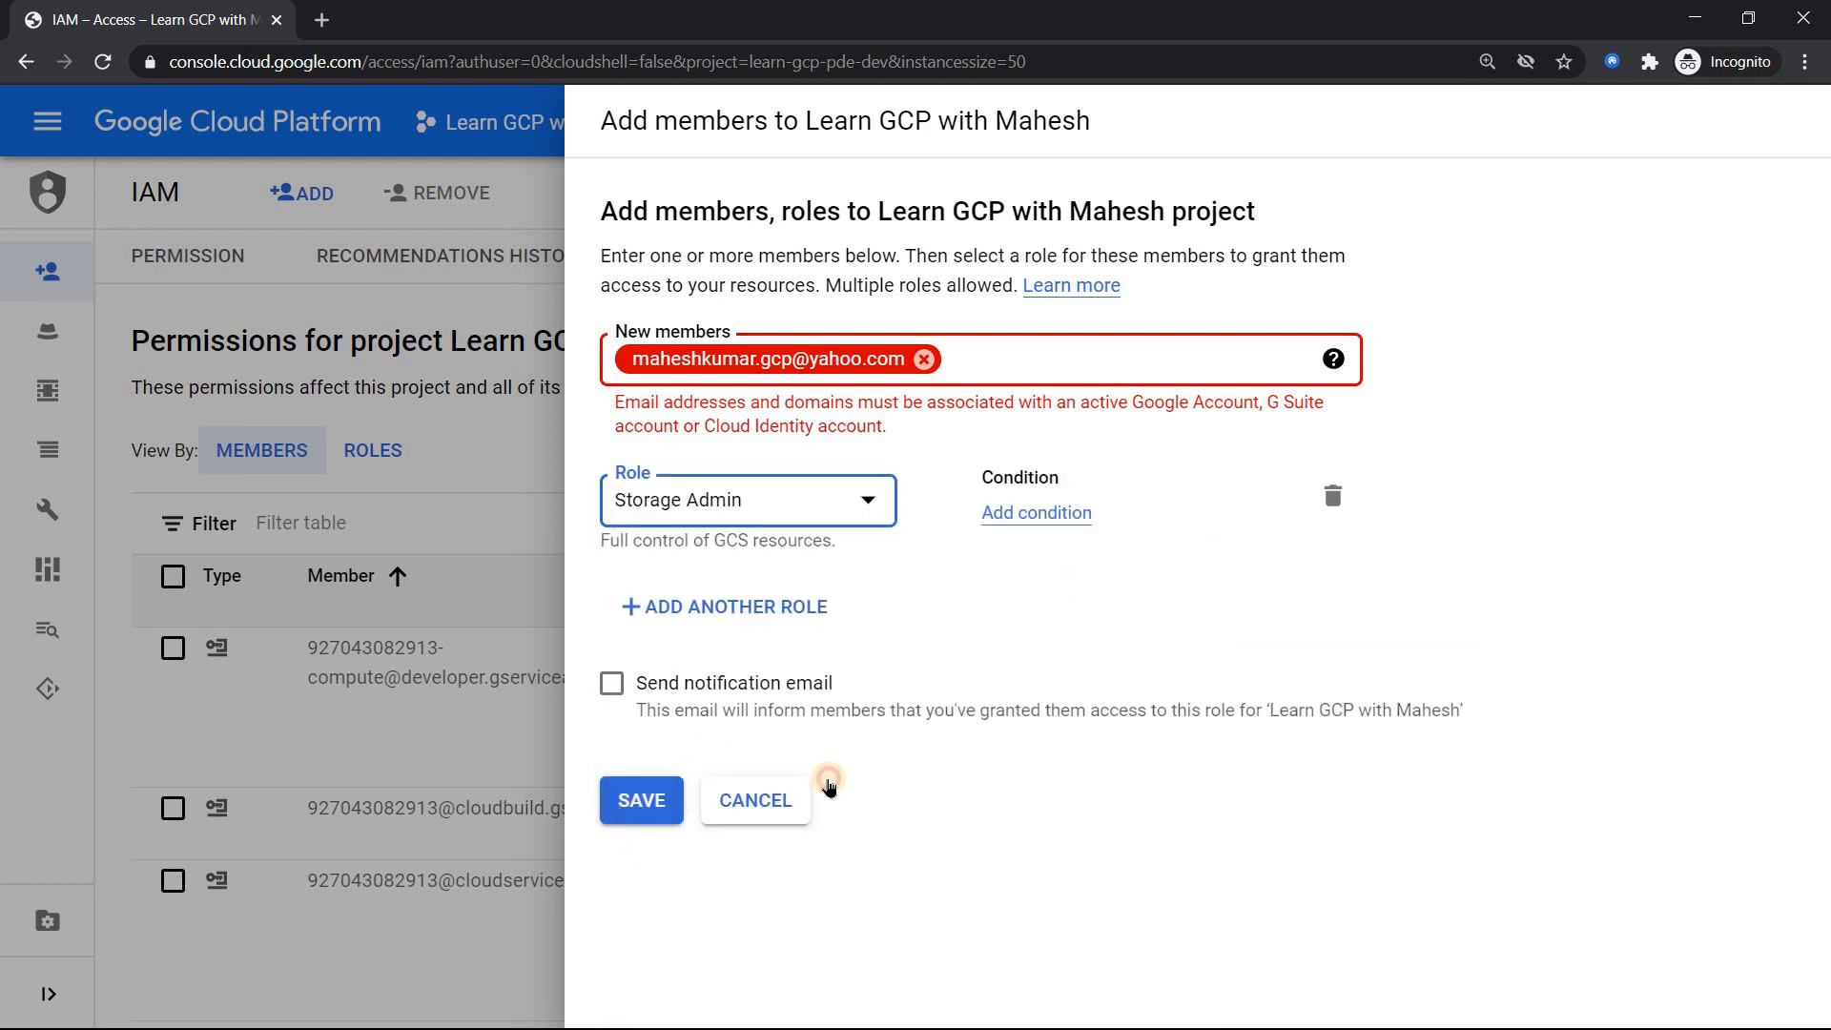
Step: Attempt to save the grant, cancel the rejected form, and return to Yahoo Mail
{"action": "left_click", "coordinate": [644, 799]}
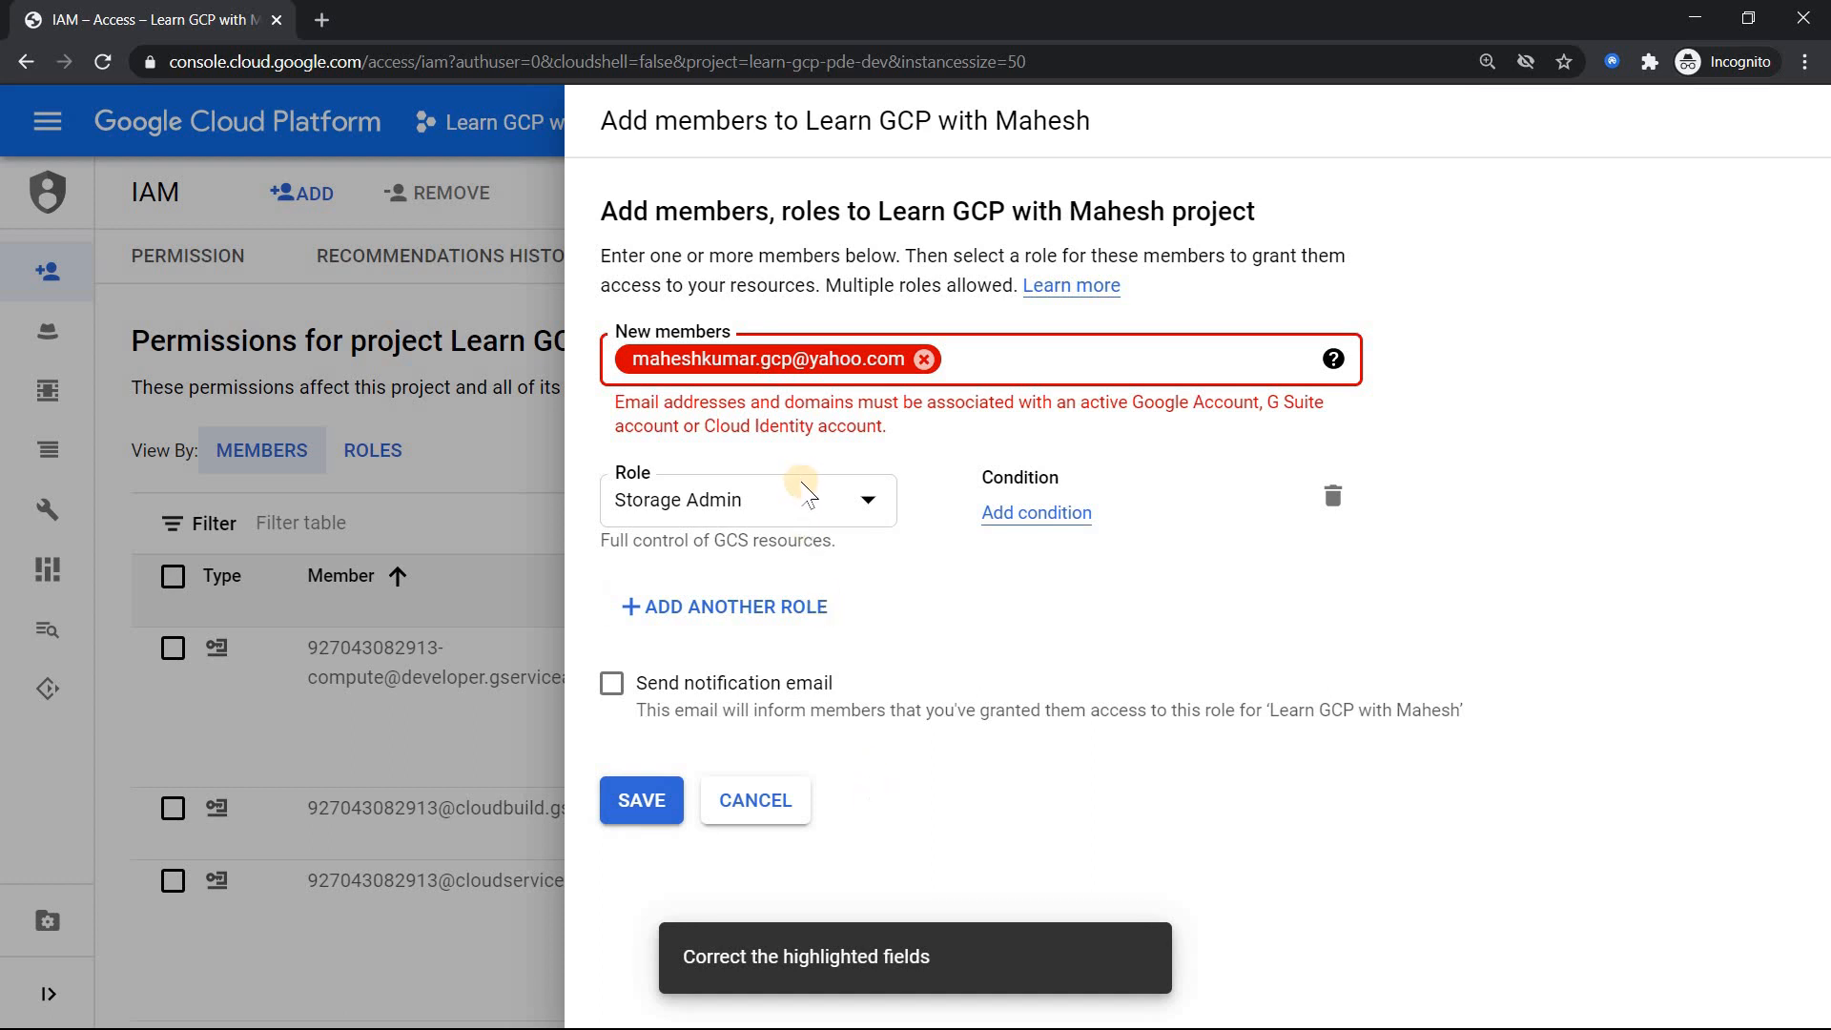
{"action": "left_click", "coordinate": [780, 807]}
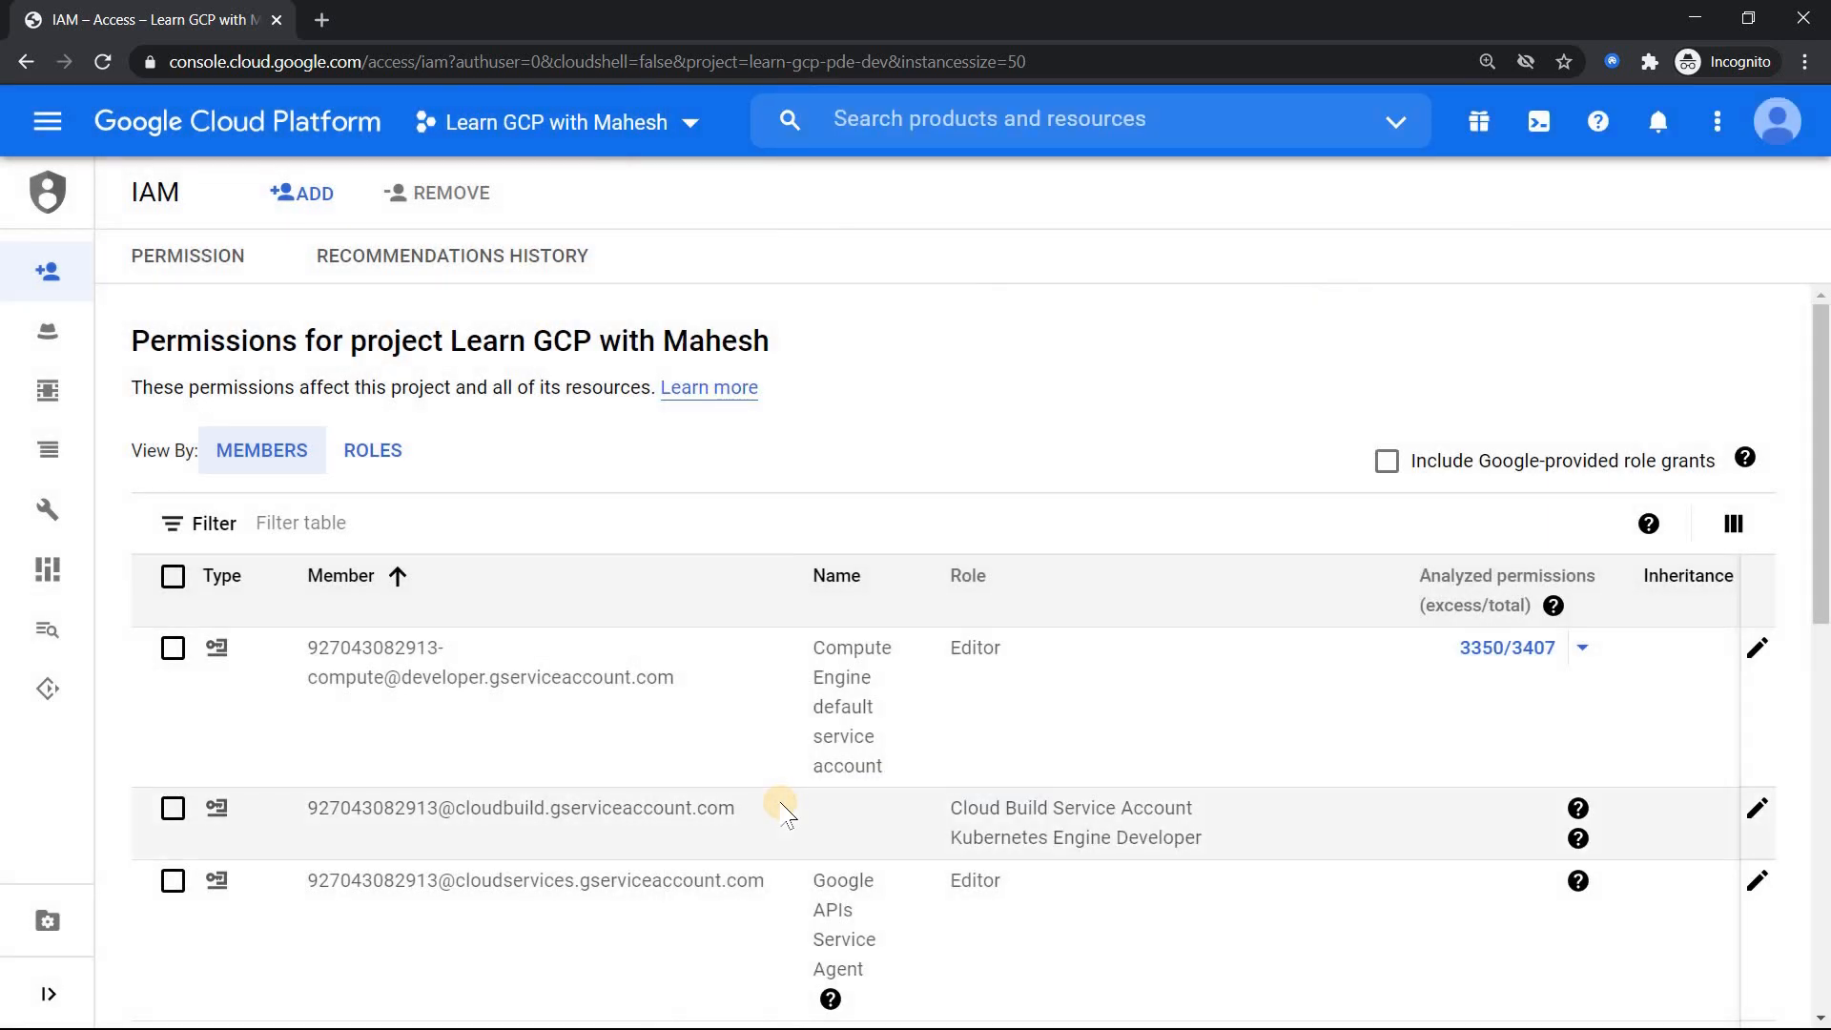
{"action": "key", "text": "alt+Tab"}
{"action": "key", "text": "alt+Tab"}
{"action": "key", "text": "alt+shift+Tab"}
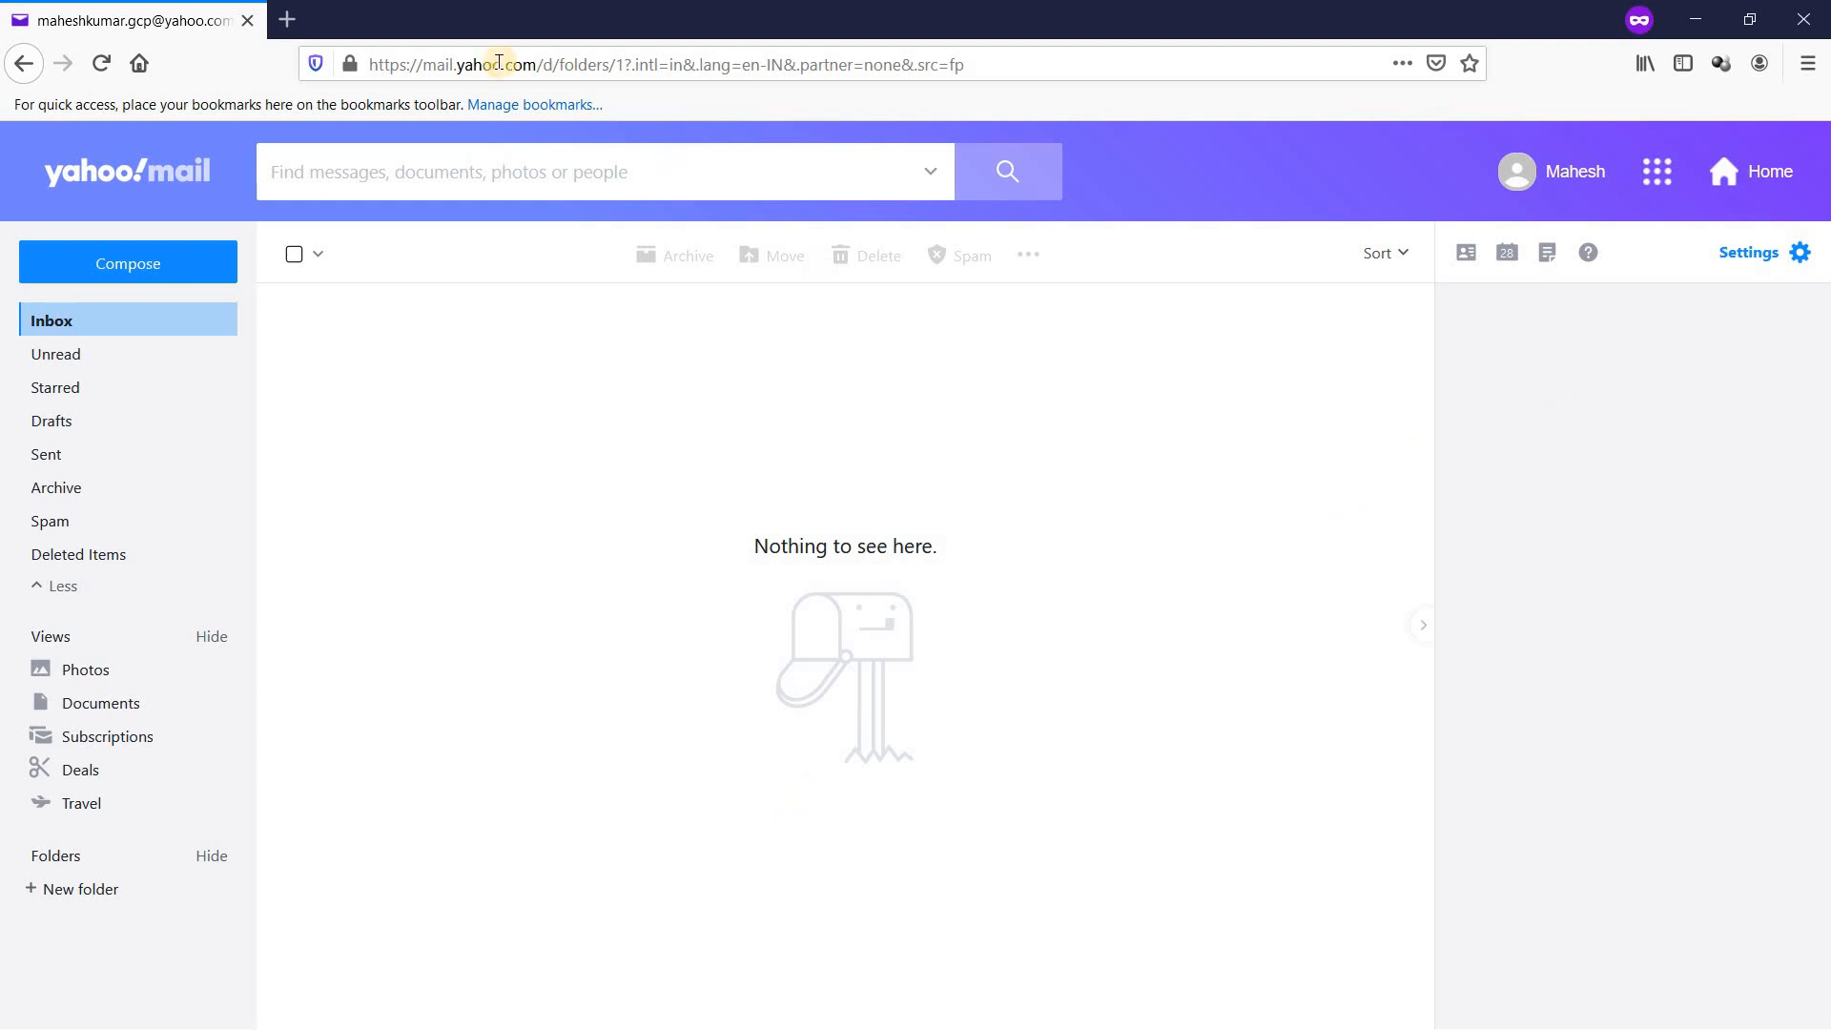
Step: Load accounts.google.com in a new private tab and choose Create account > For myself
{"action": "left_click", "coordinate": [287, 19]}
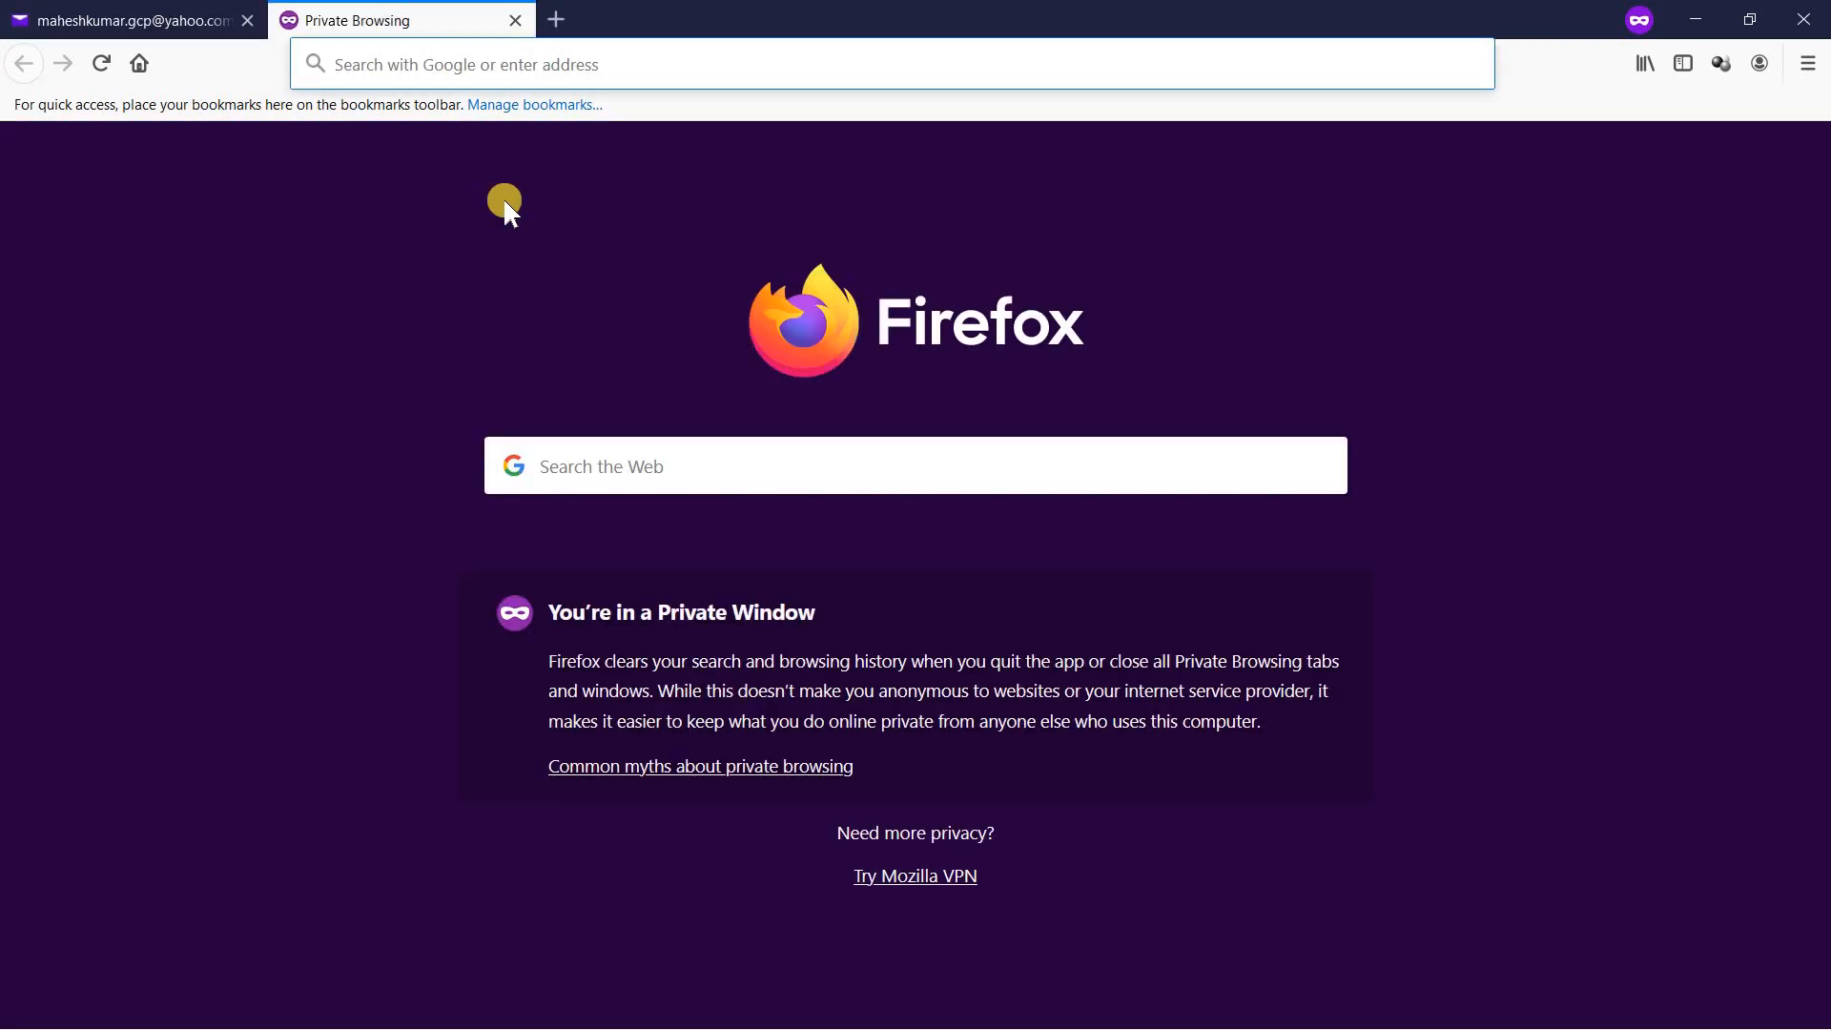
{"action": "type", "text": "accounts.google.com/"}
{"action": "key", "text": "Return"}
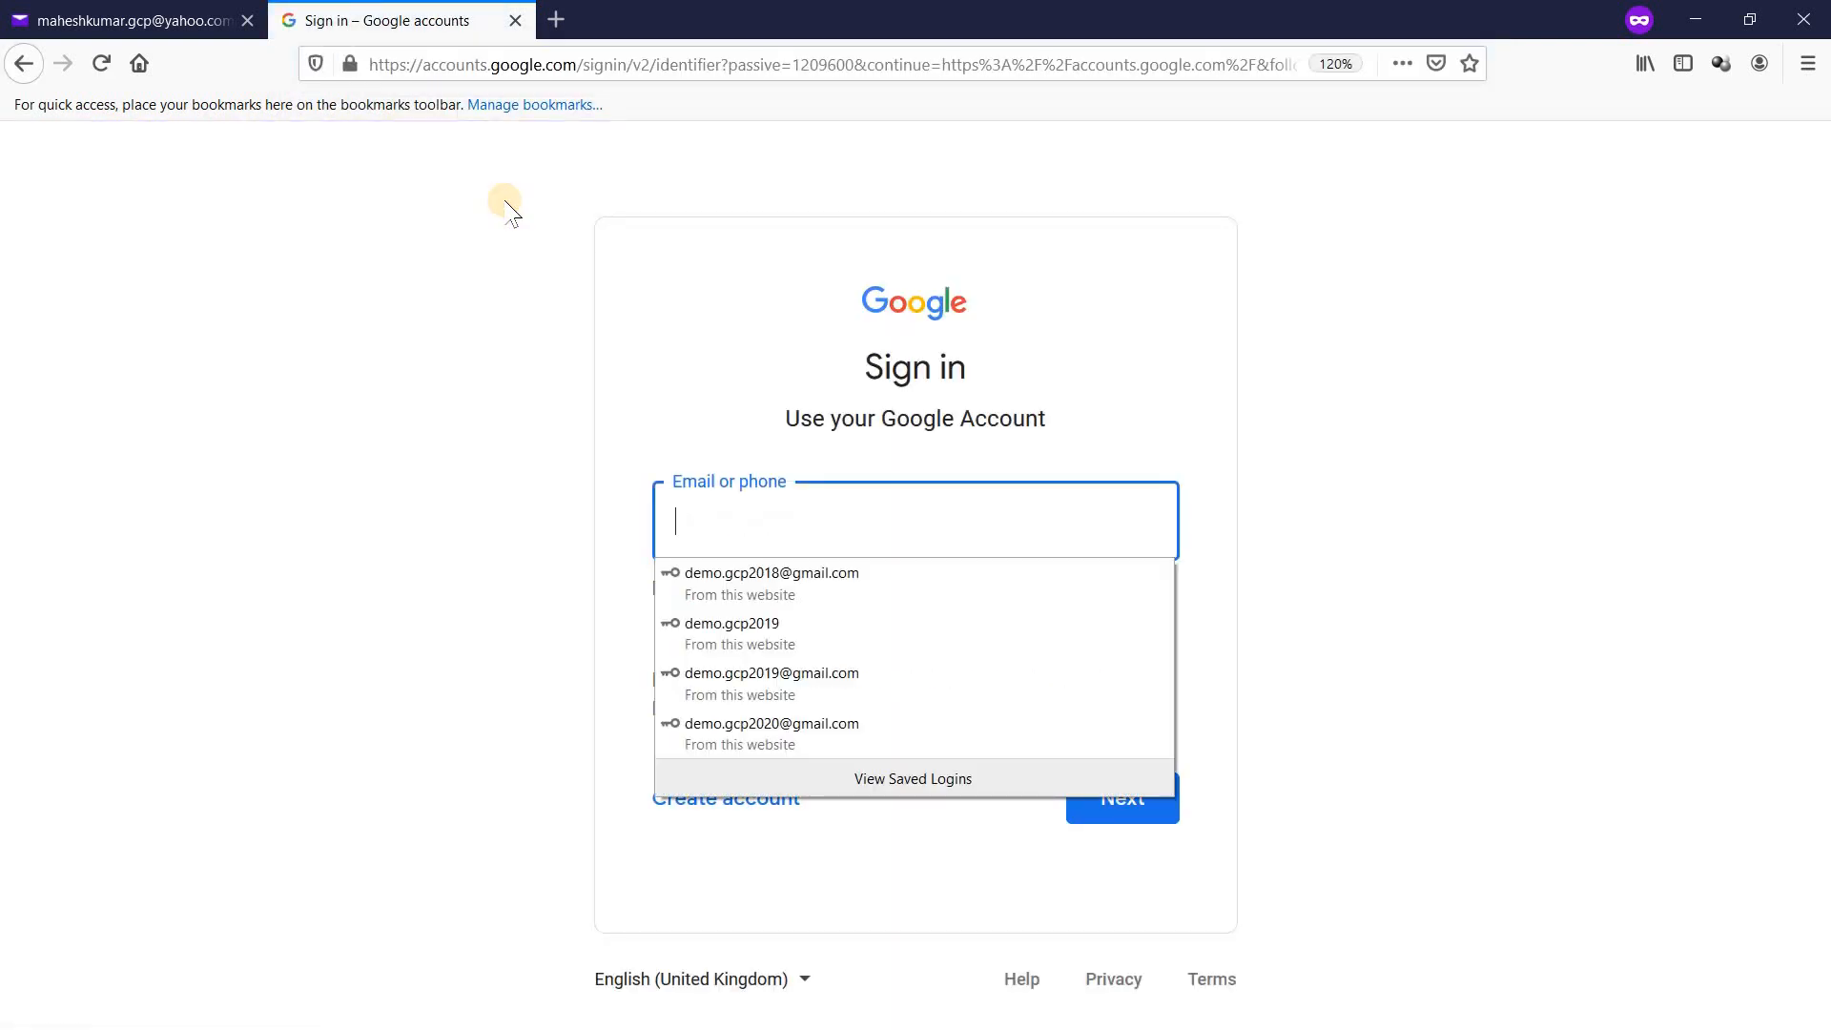
{"action": "left_click", "coordinate": [404, 435]}
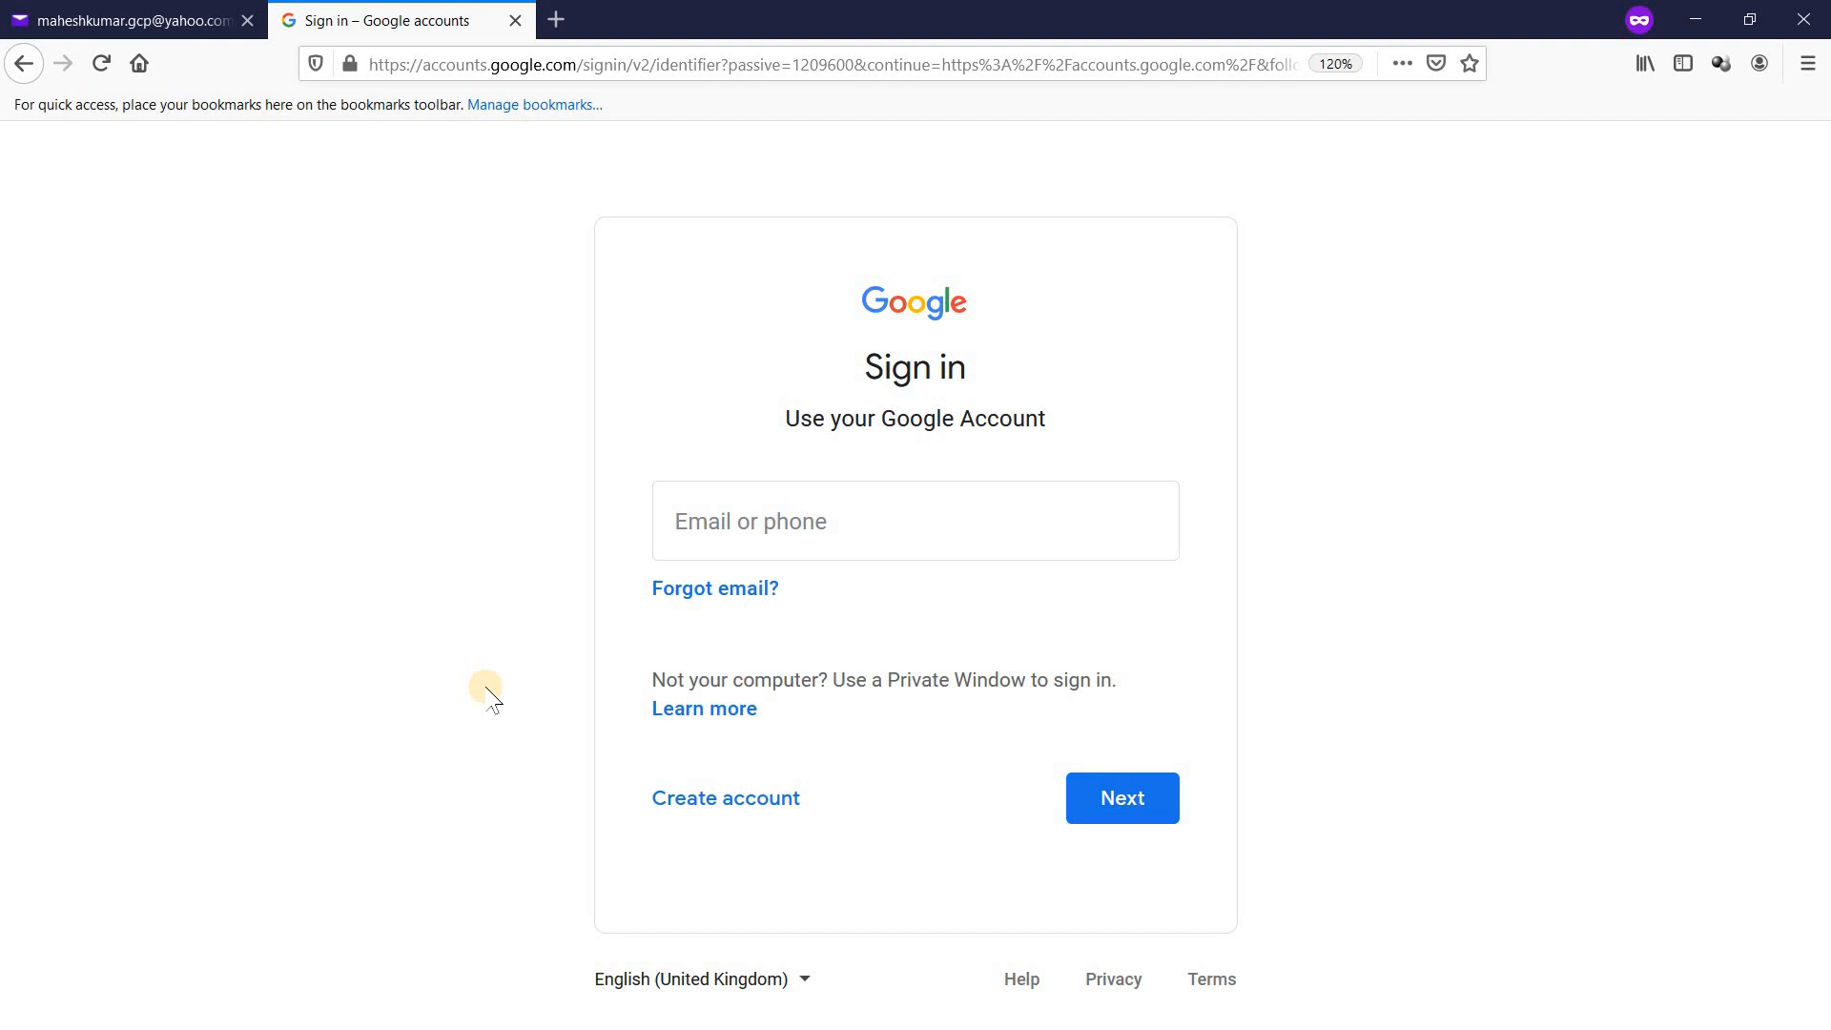
{"action": "left_click", "coordinate": [747, 811]}
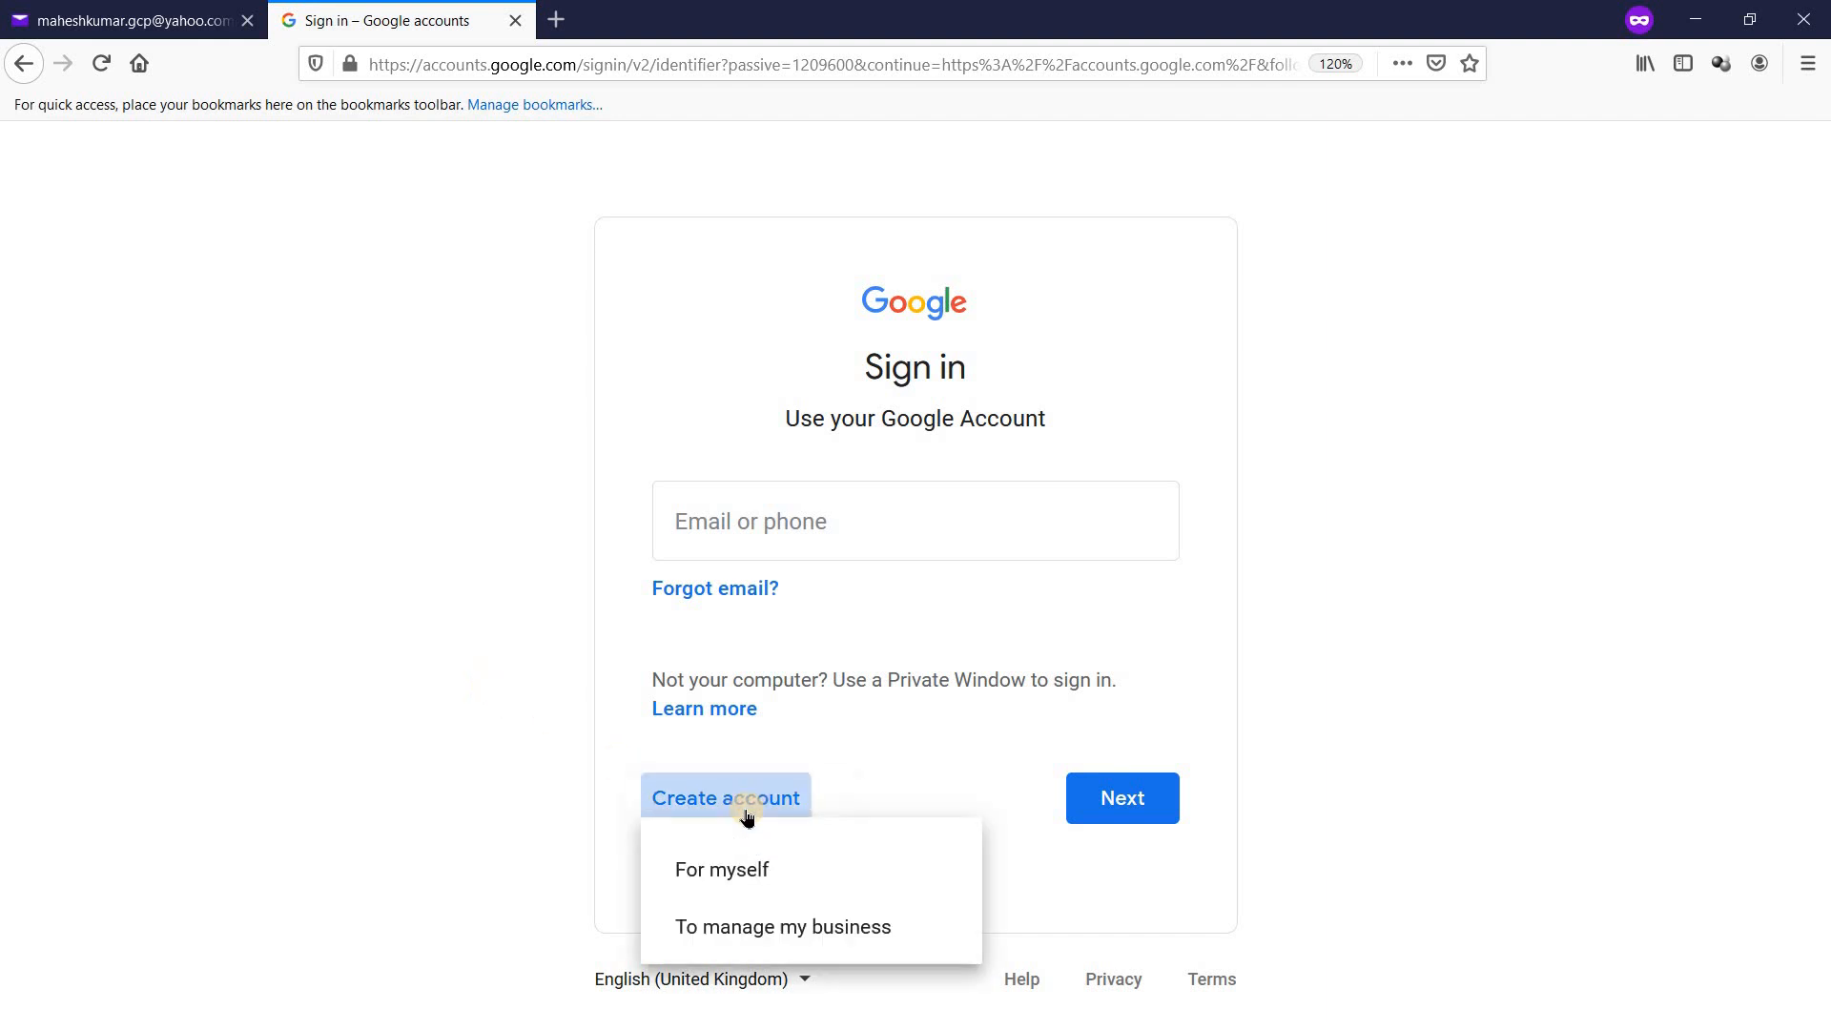
{"action": "left_click", "coordinate": [742, 872]}
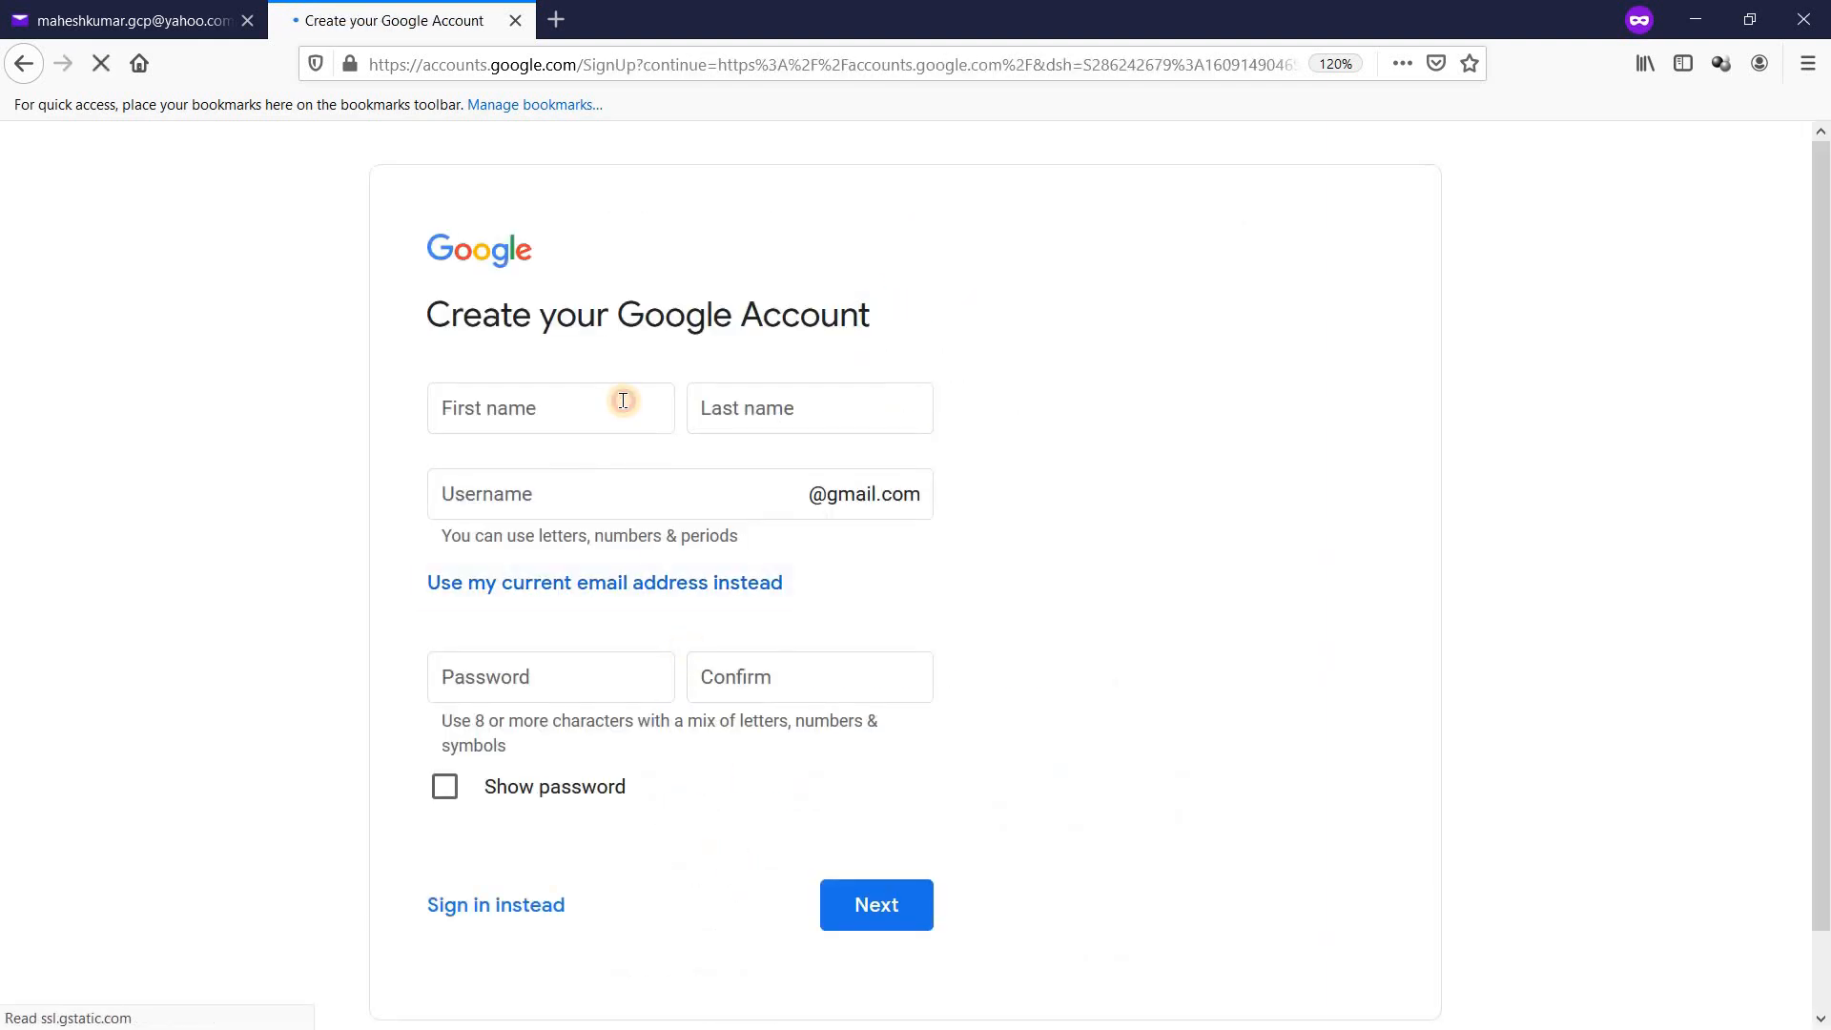
Step: Fill in the user's first and last name on the Google sign-up form
{"action": "left_click", "coordinate": [623, 399]}
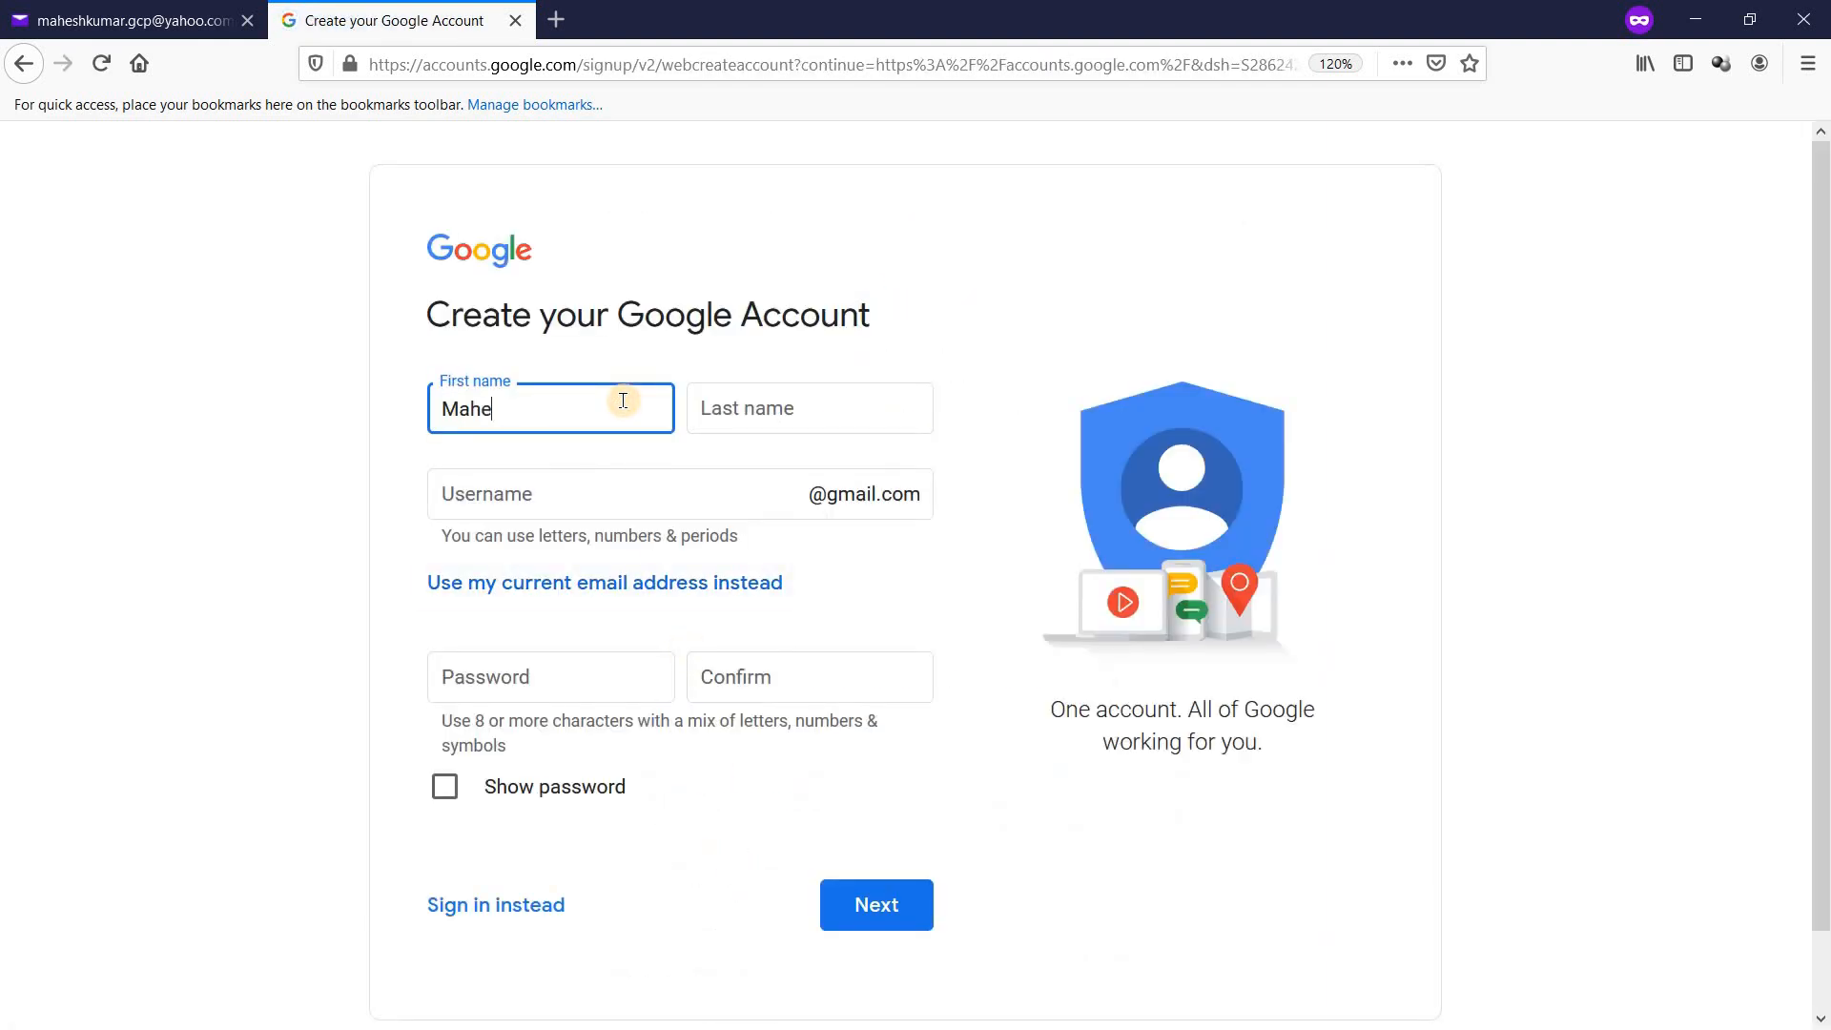
{"action": "key", "text": "Tab"}
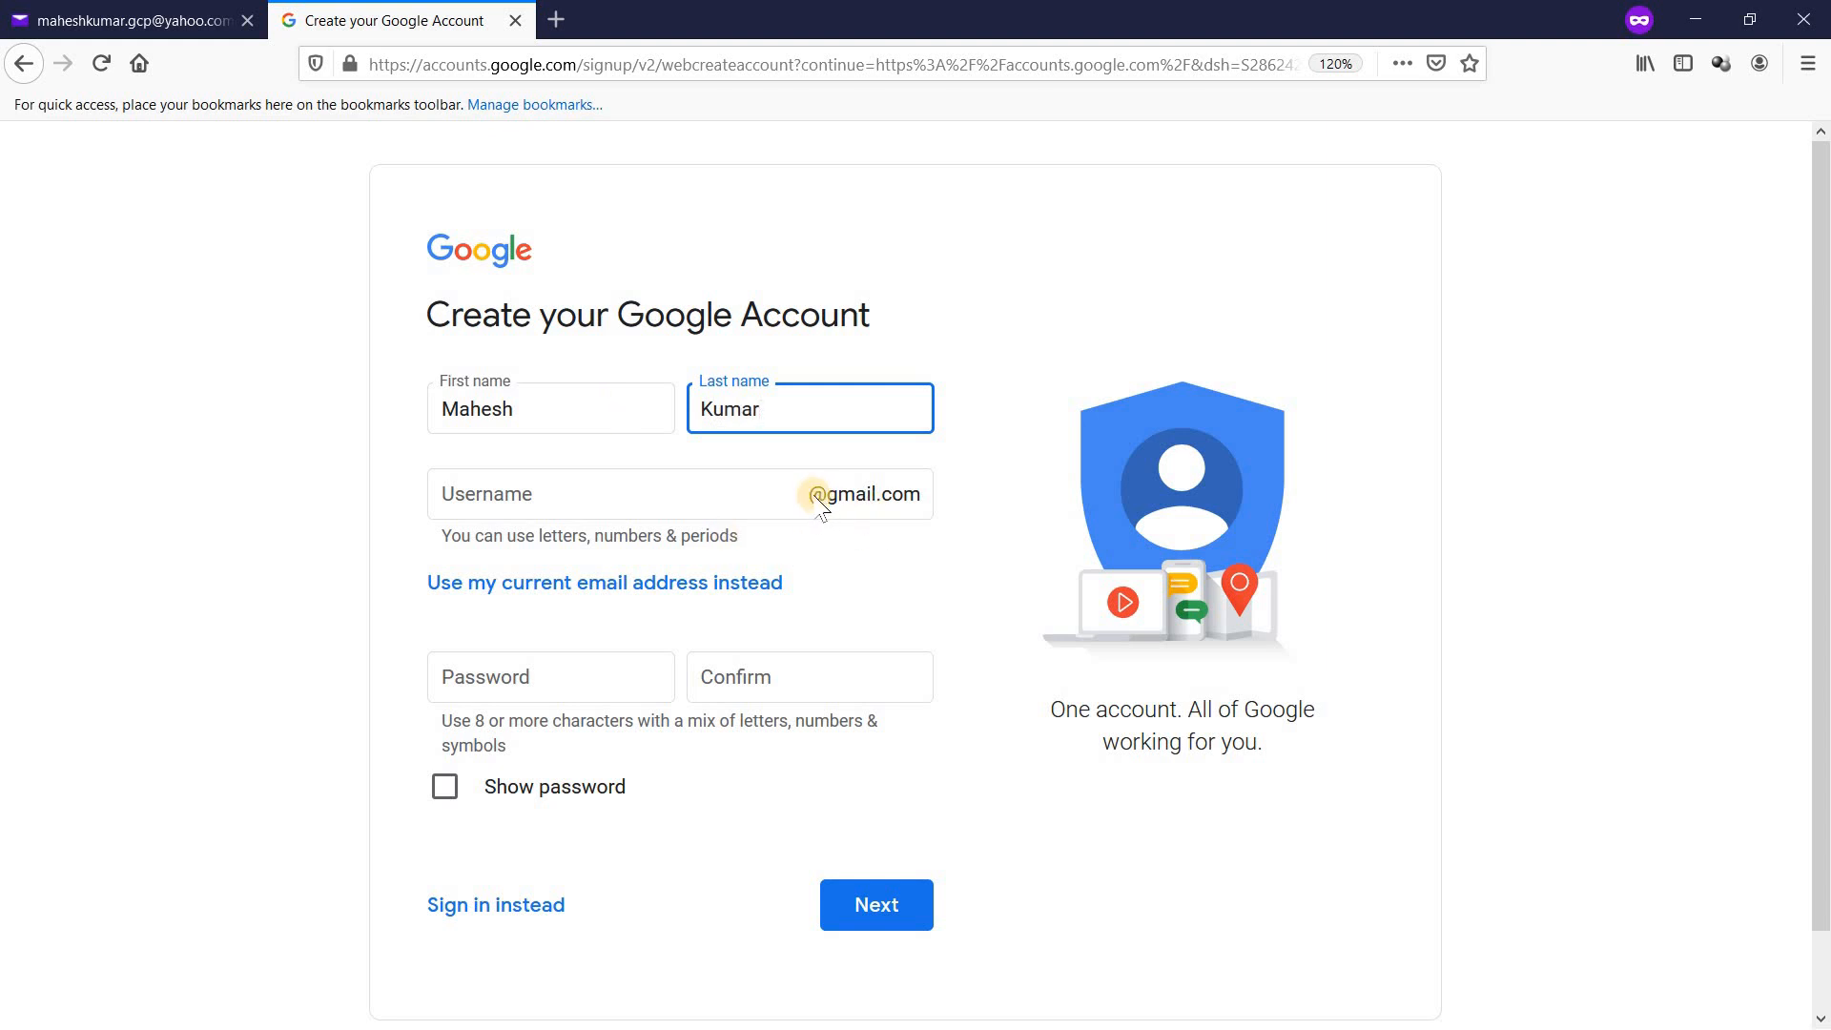
Step: Use the existing Yahoo address instead of a new Gmail, then go back to Yahoo Mail
{"action": "left_click", "coordinate": [725, 593]}
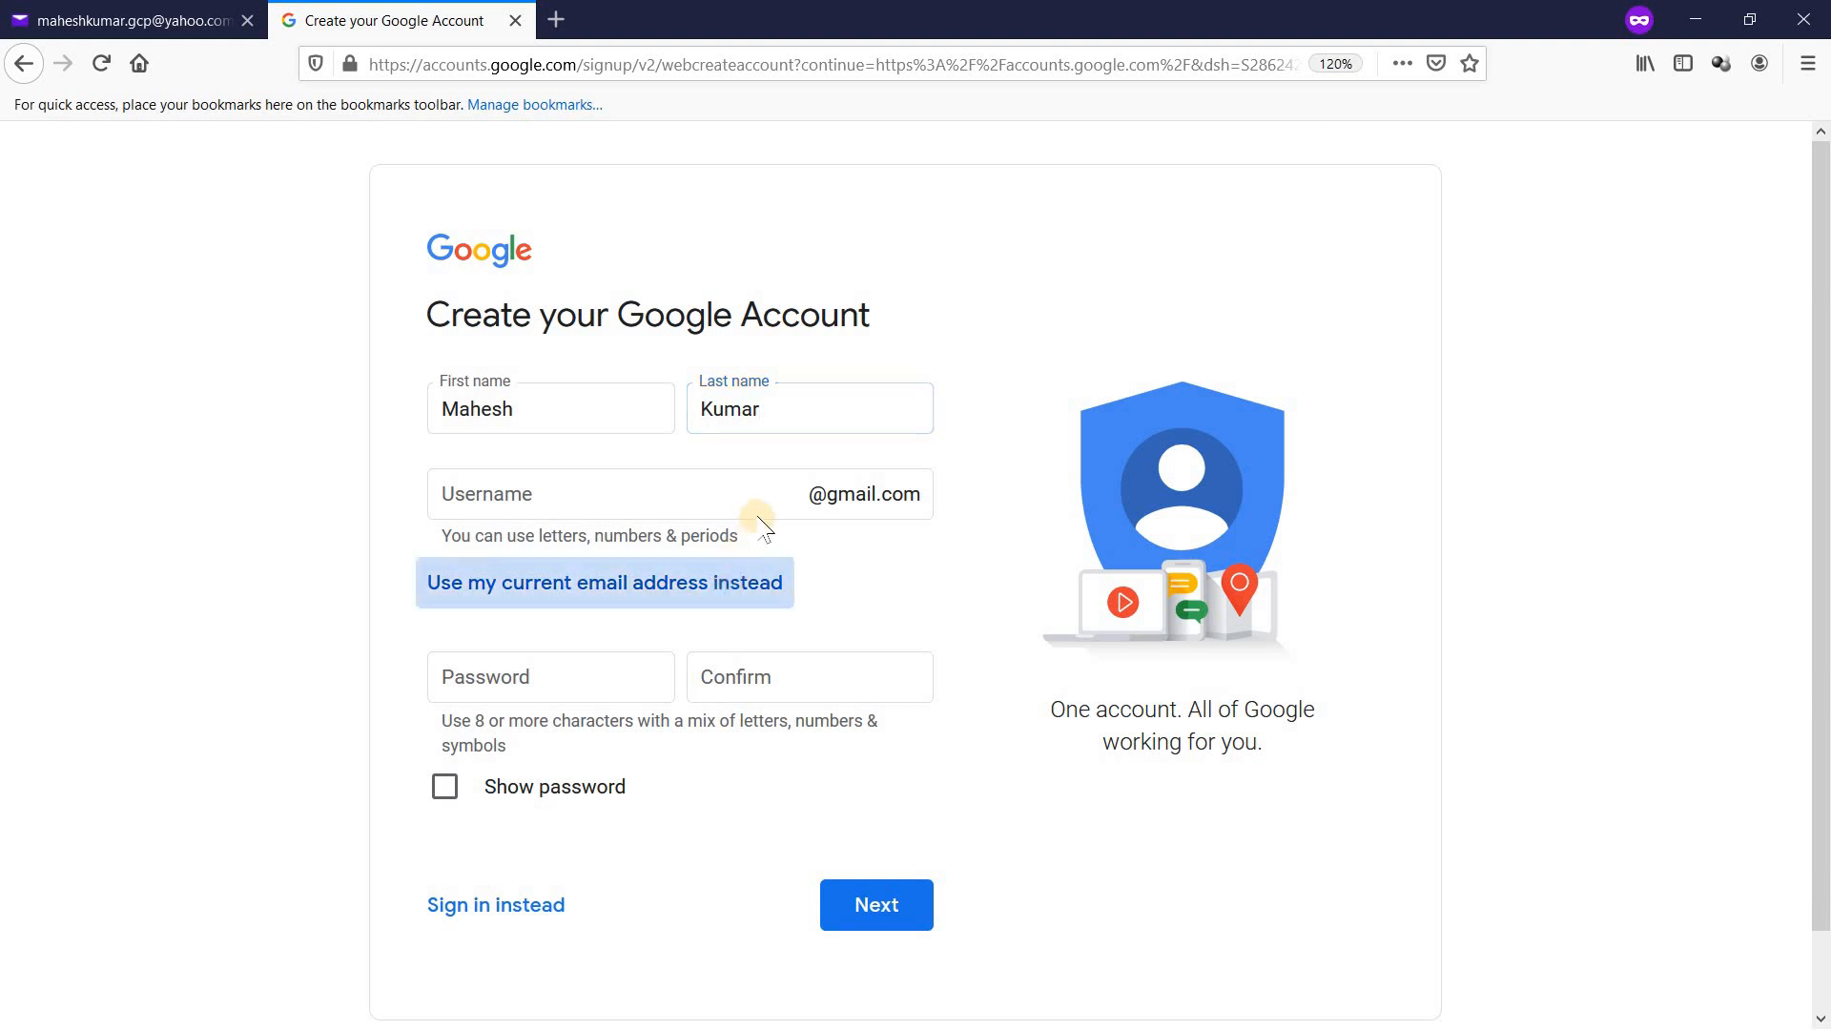
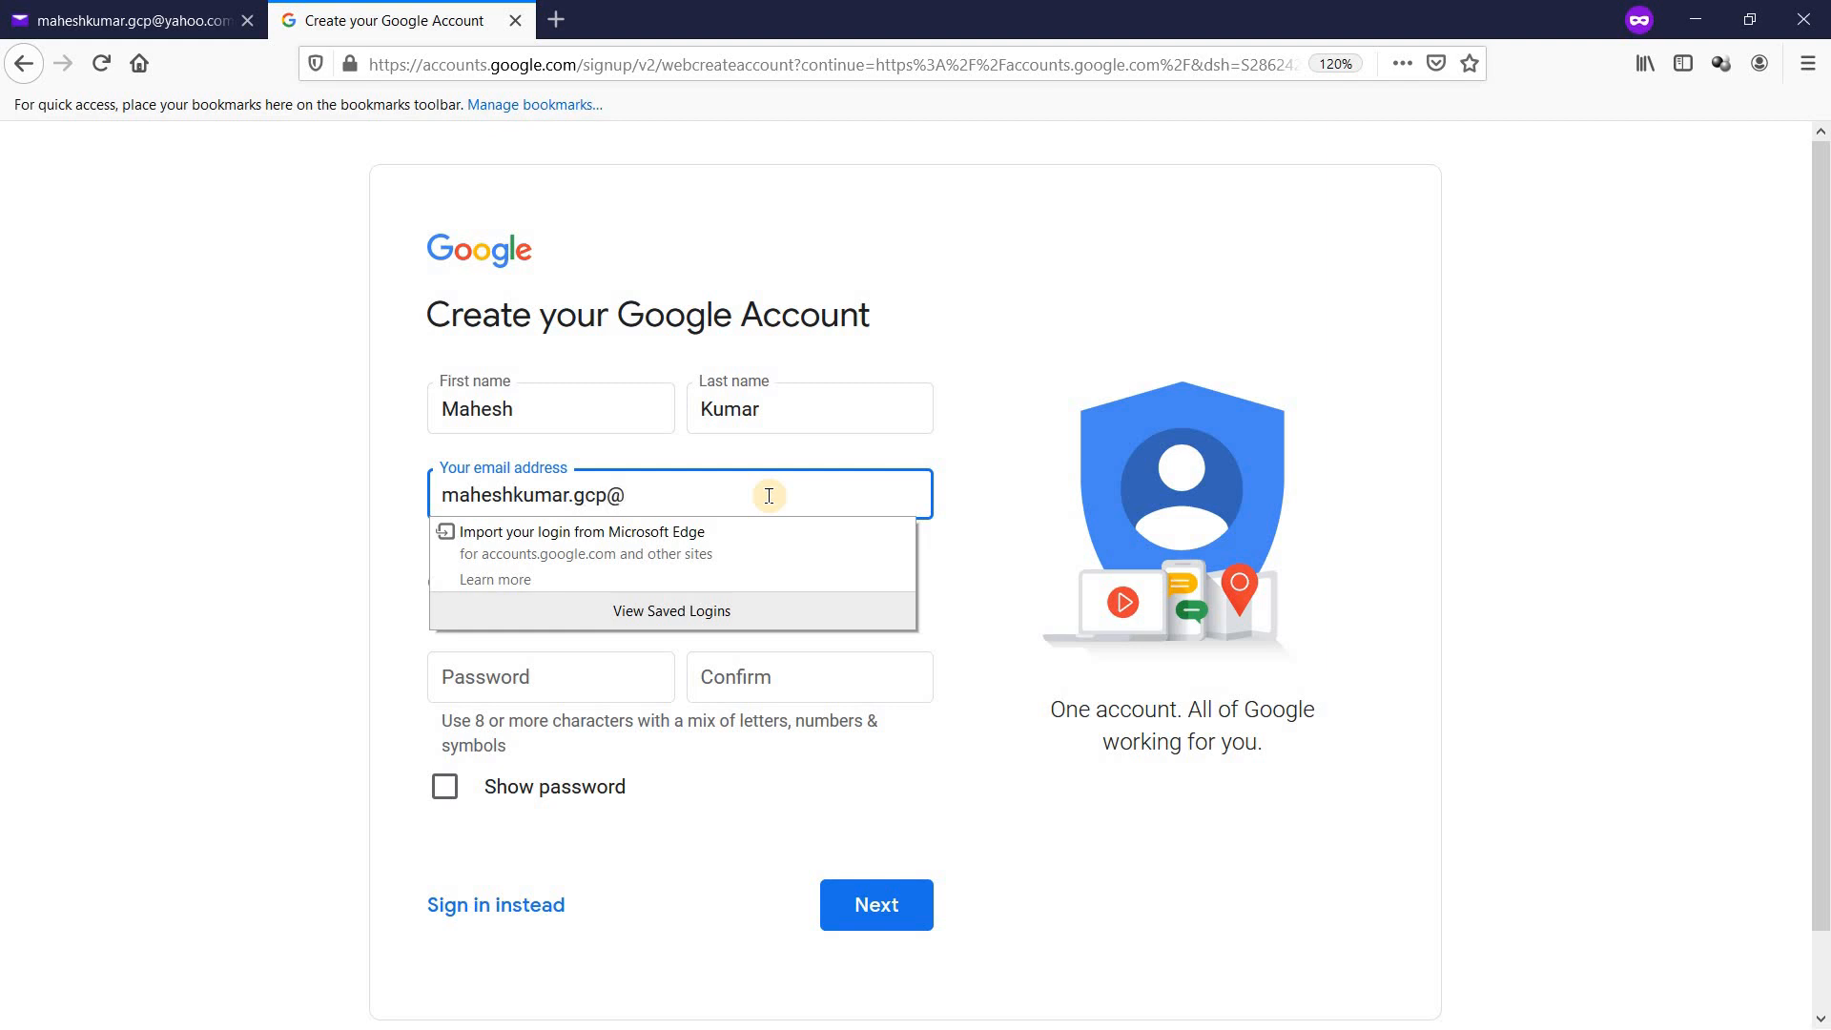
{"action": "left_click", "coordinate": [1022, 424]}
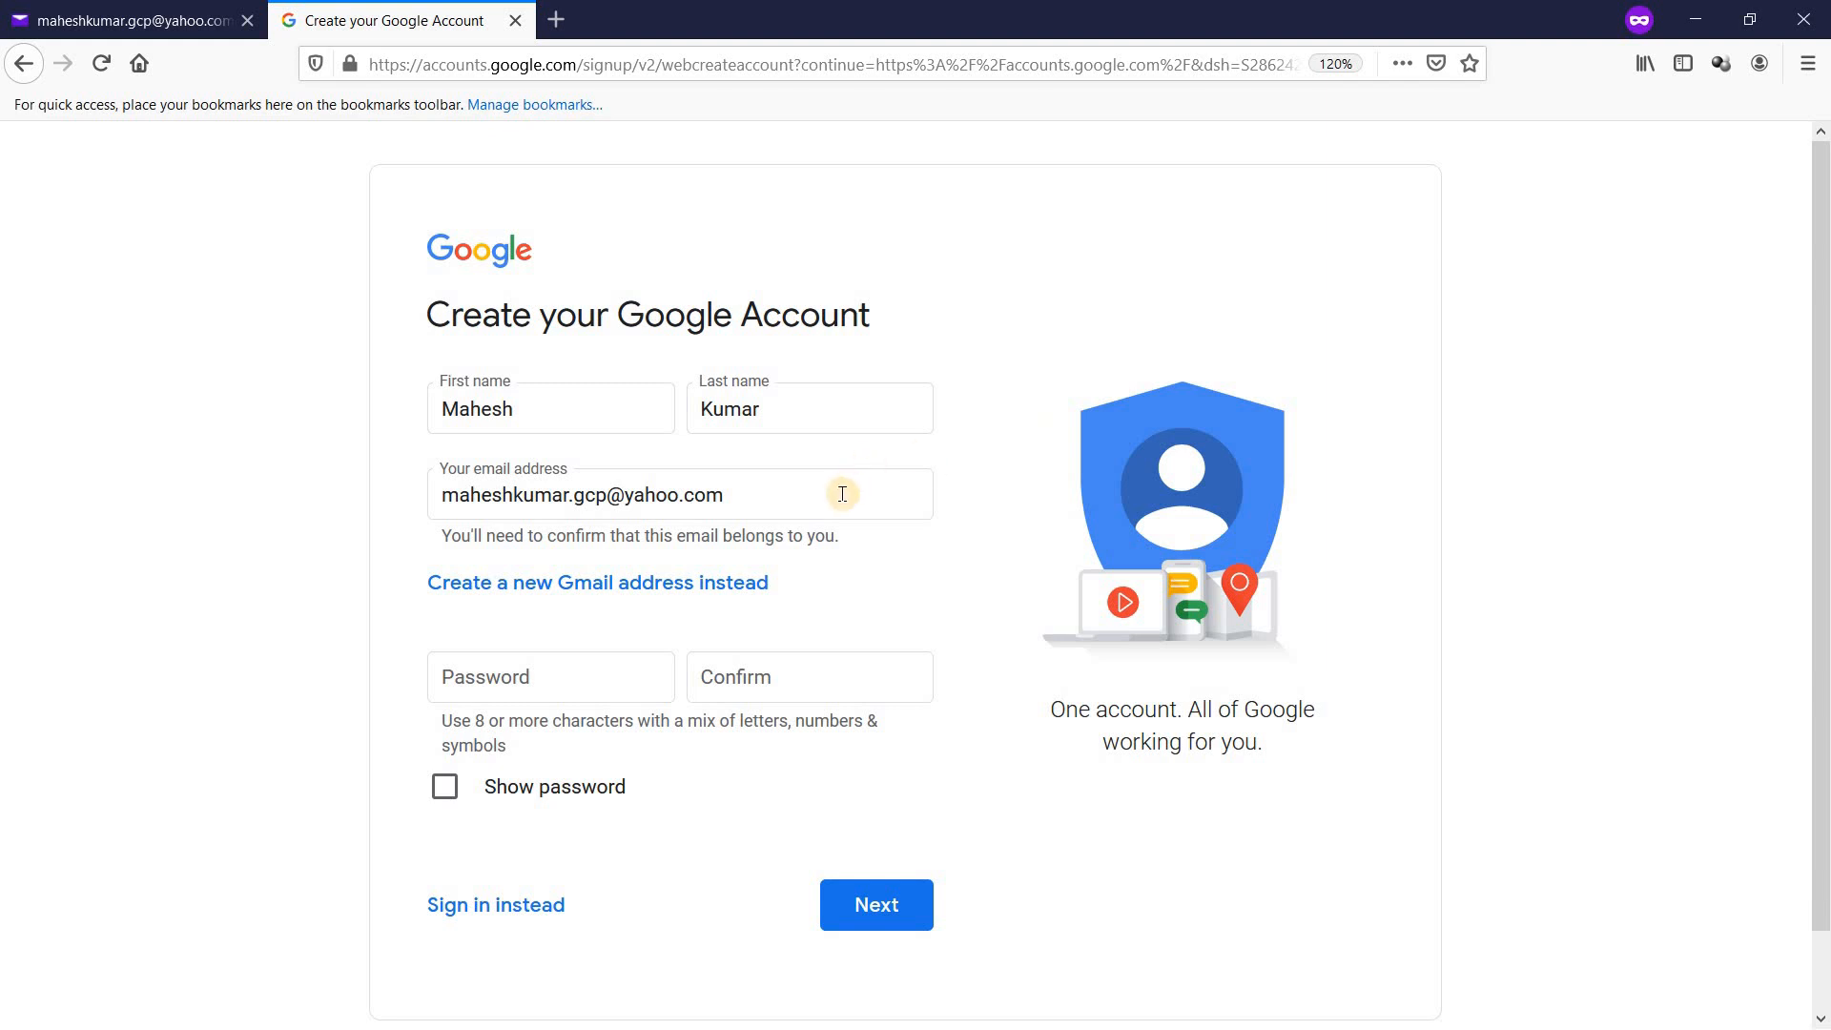
{"action": "left_click", "coordinate": [128, 20]}
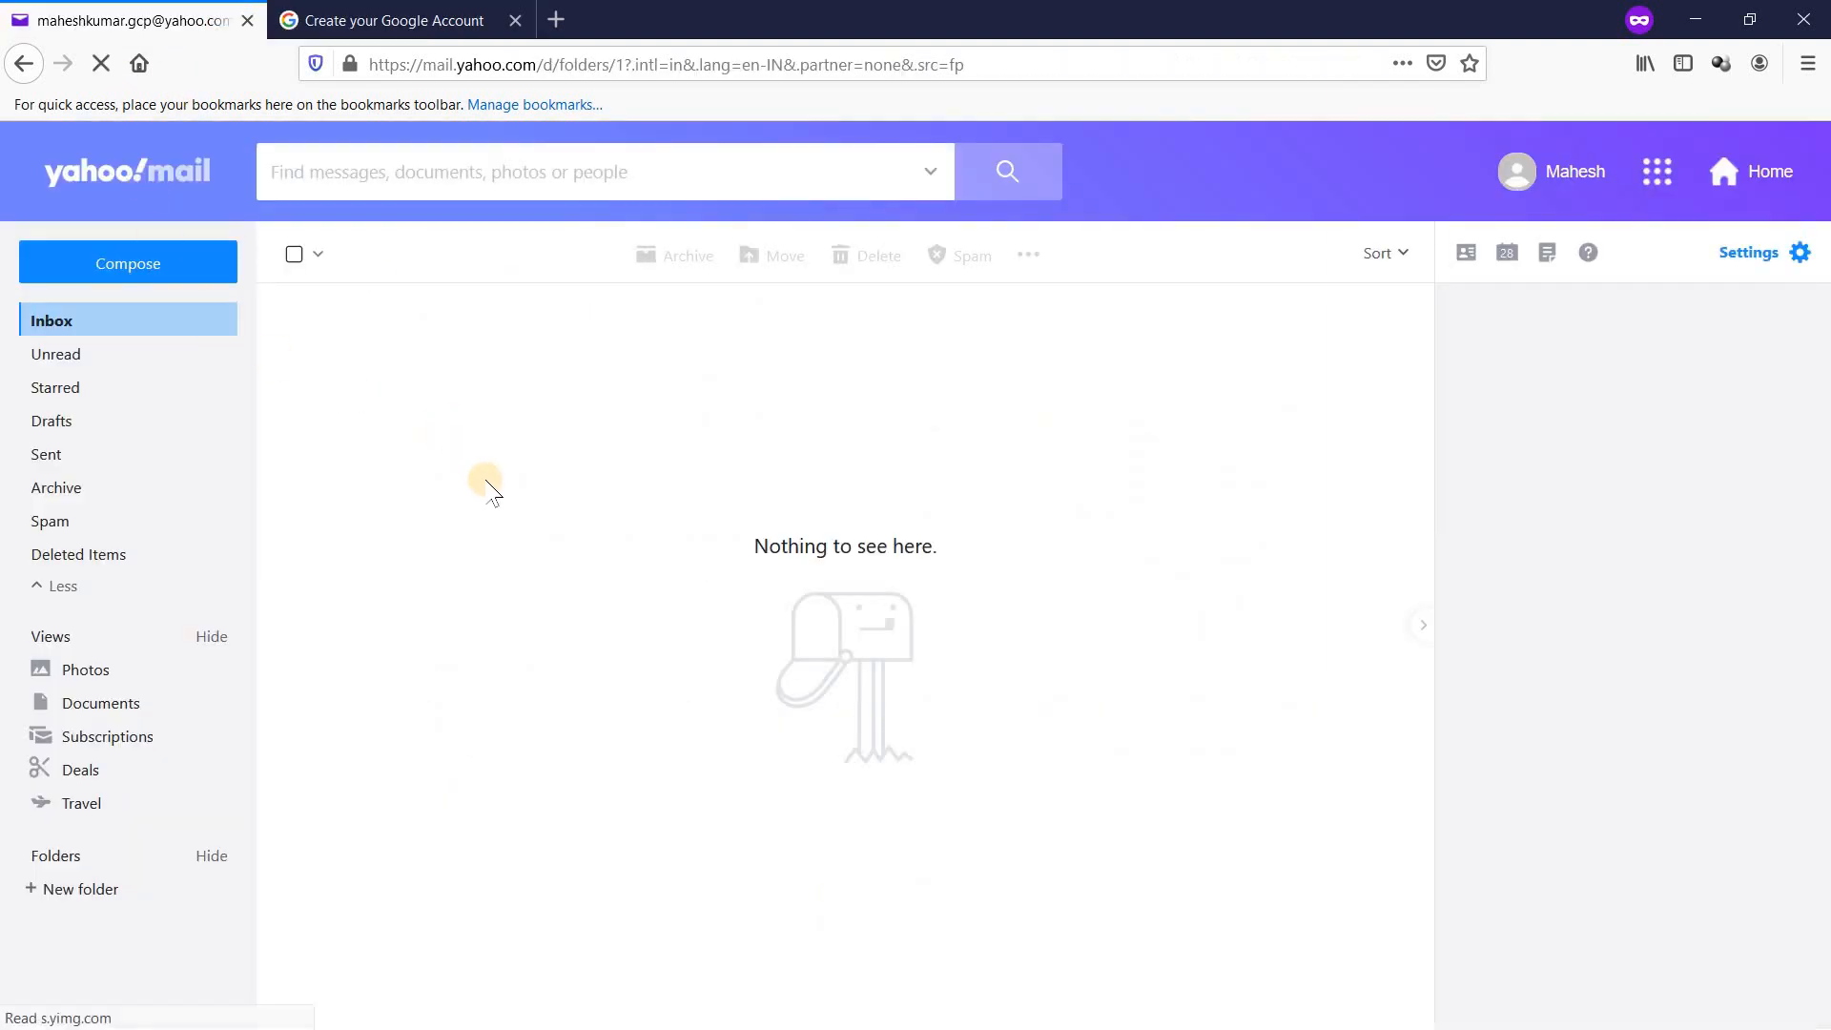
Step: Enter and confirm the new account's password on the sign-up form and submit it
{"action": "left_click", "coordinate": [376, 20]}
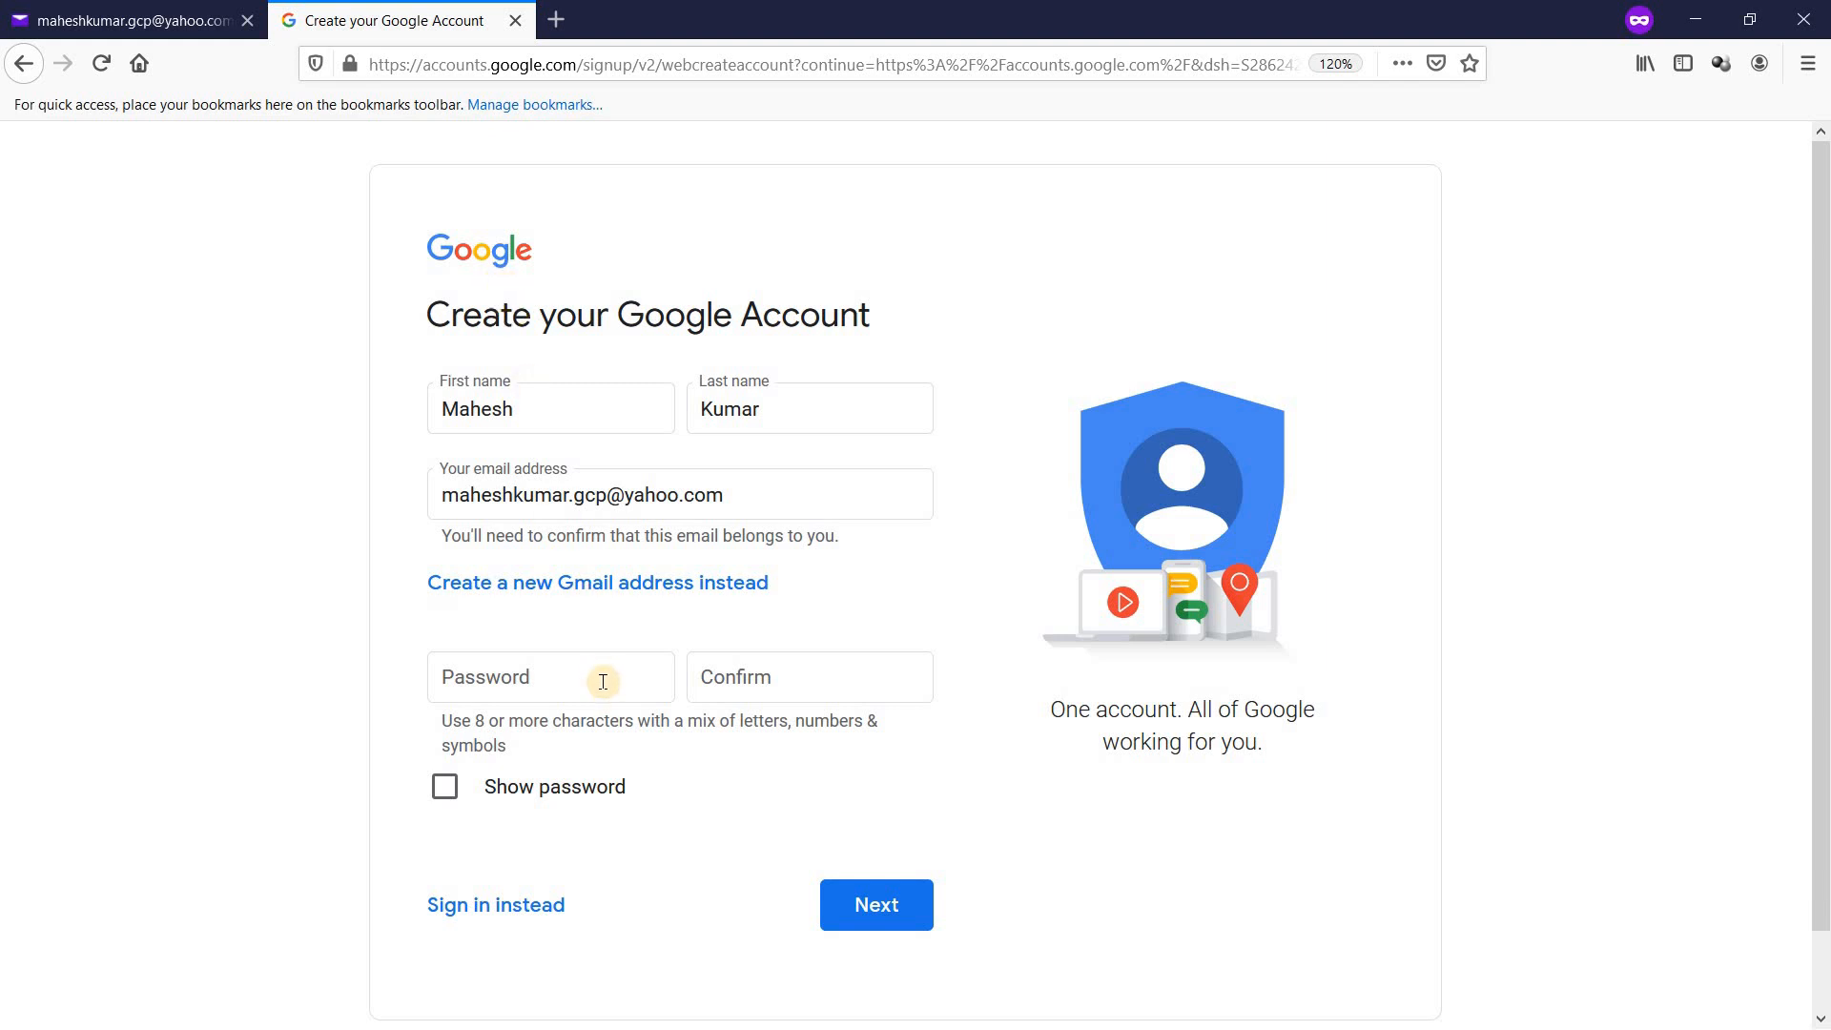
{"action": "left_click", "coordinate": [119, 20]}
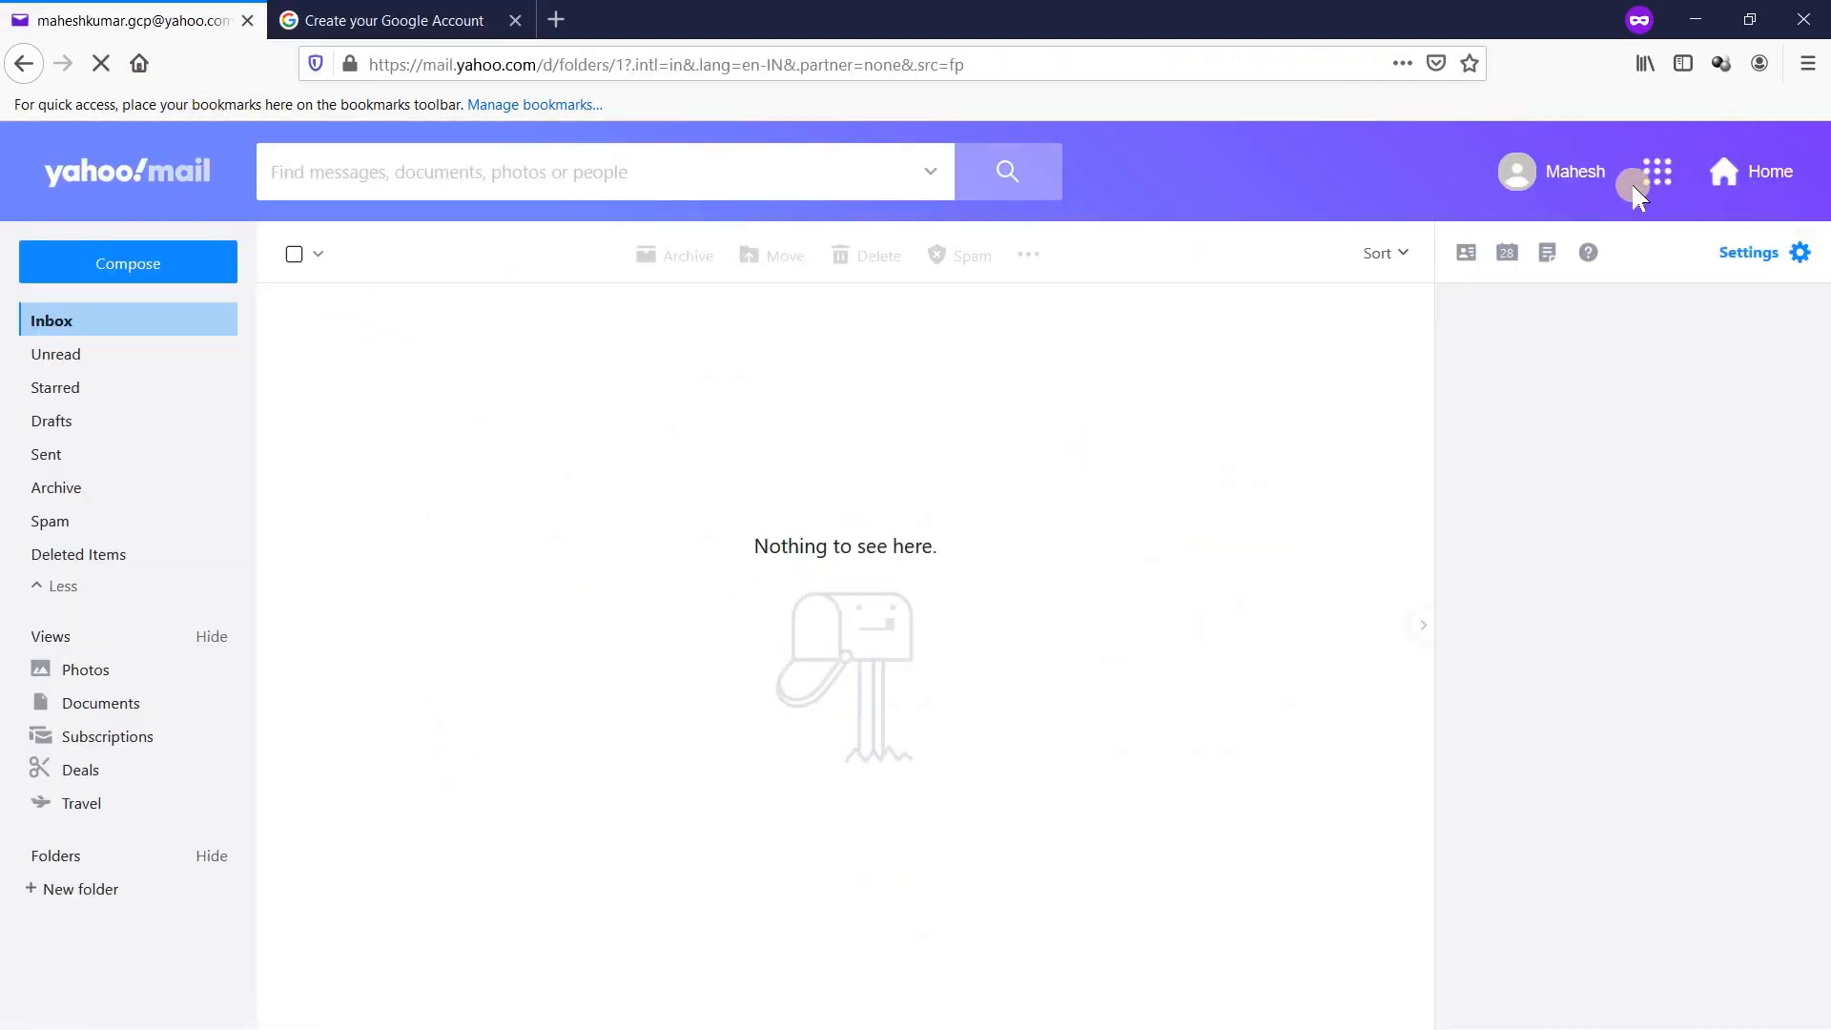
{"action": "left_click", "coordinate": [451, 13]}
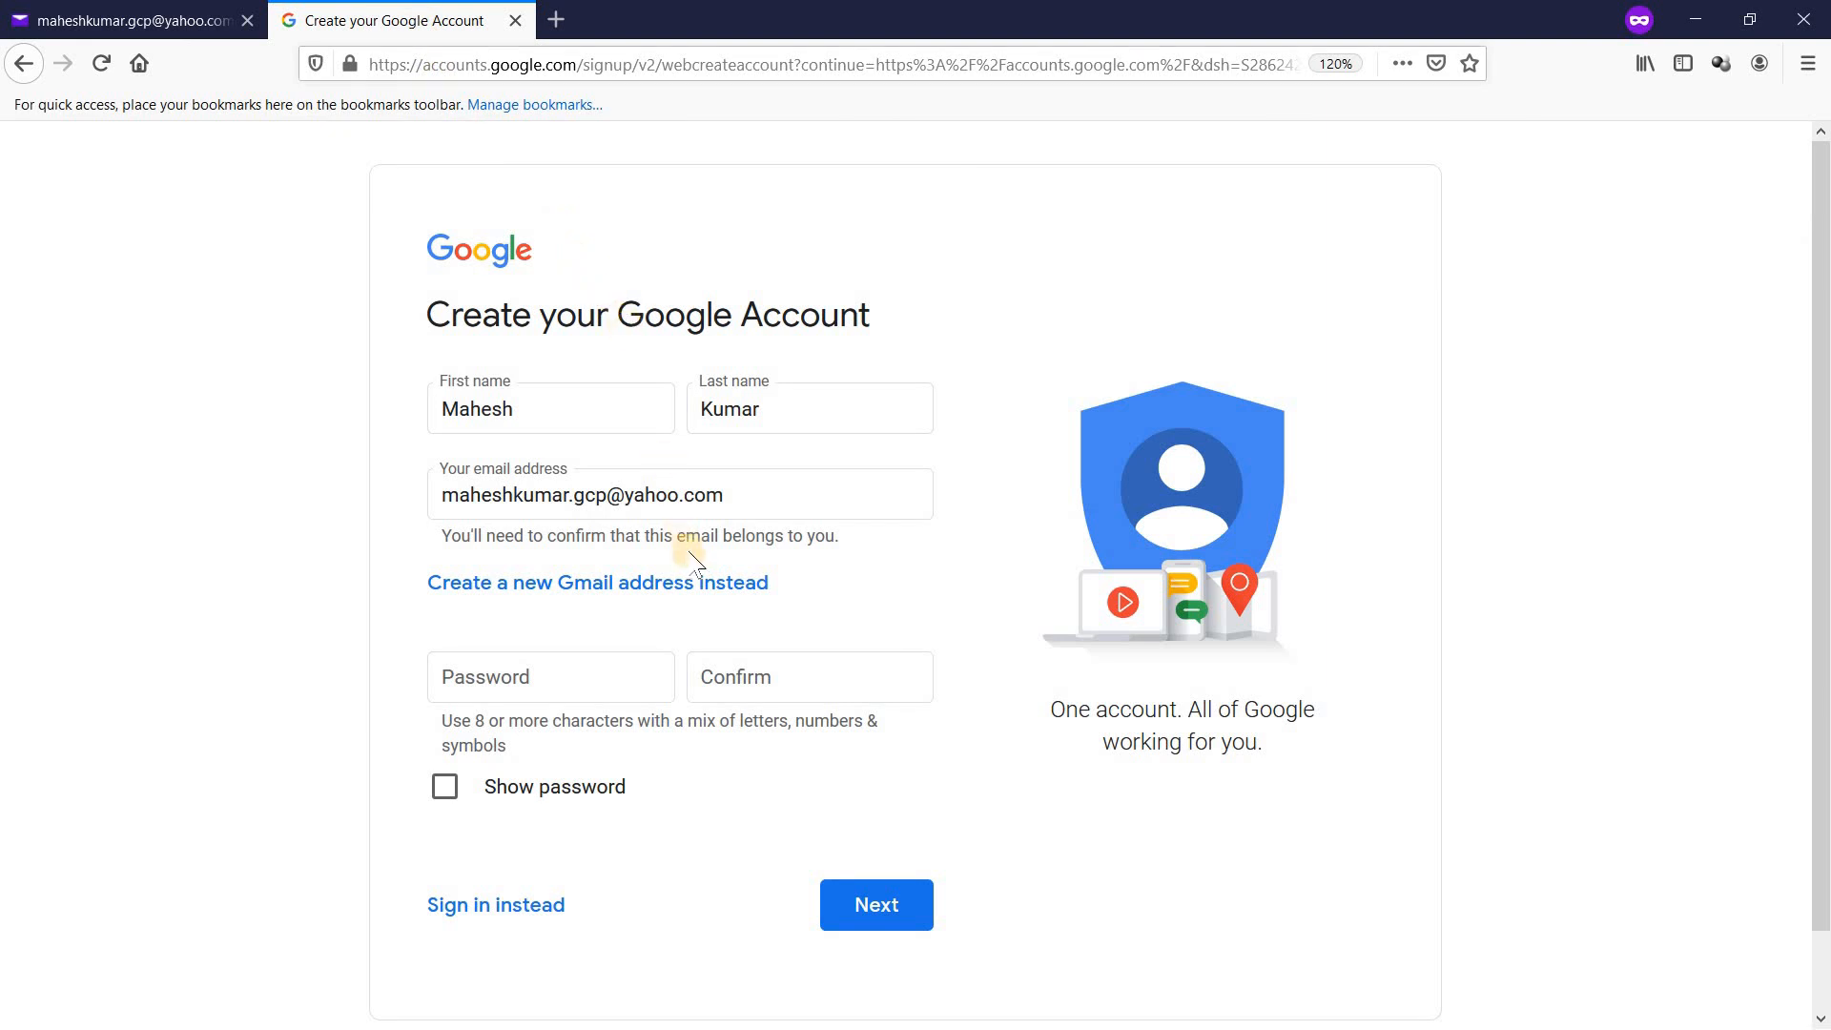
{"action": "left_click", "coordinate": [537, 670]}
{"action": "left_click", "coordinate": [969, 555]}
{"action": "left_click", "coordinate": [593, 671]}
{"action": "type", "text": "•••••"}
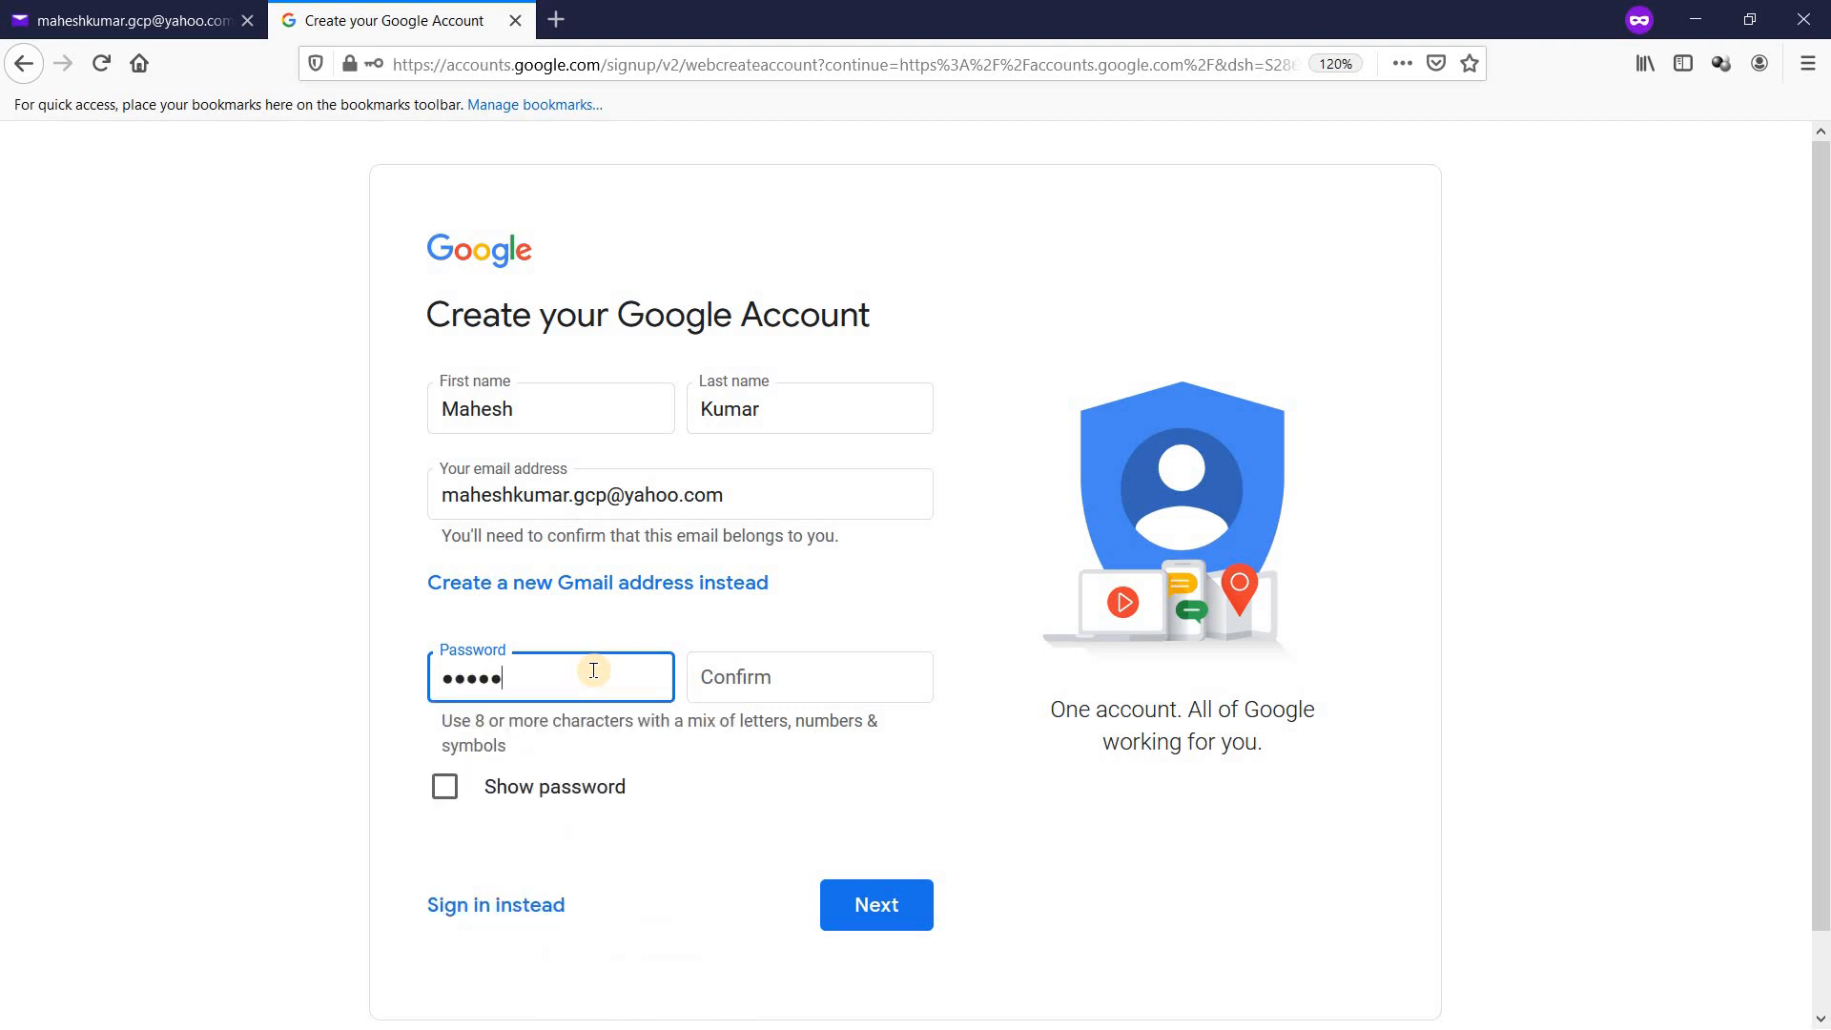
{"action": "key", "text": "BackSpace"}
{"action": "key", "text": "BackSpace"}
{"action": "key", "text": "BackSpace"}
{"action": "key", "text": "BackSpace"}
{"action": "key", "text": "BackSpace"}
{"action": "type", "text": "••••••••••••••"}
{"action": "key", "text": "Tab"}
{"action": "type", "text": "•••••••"}
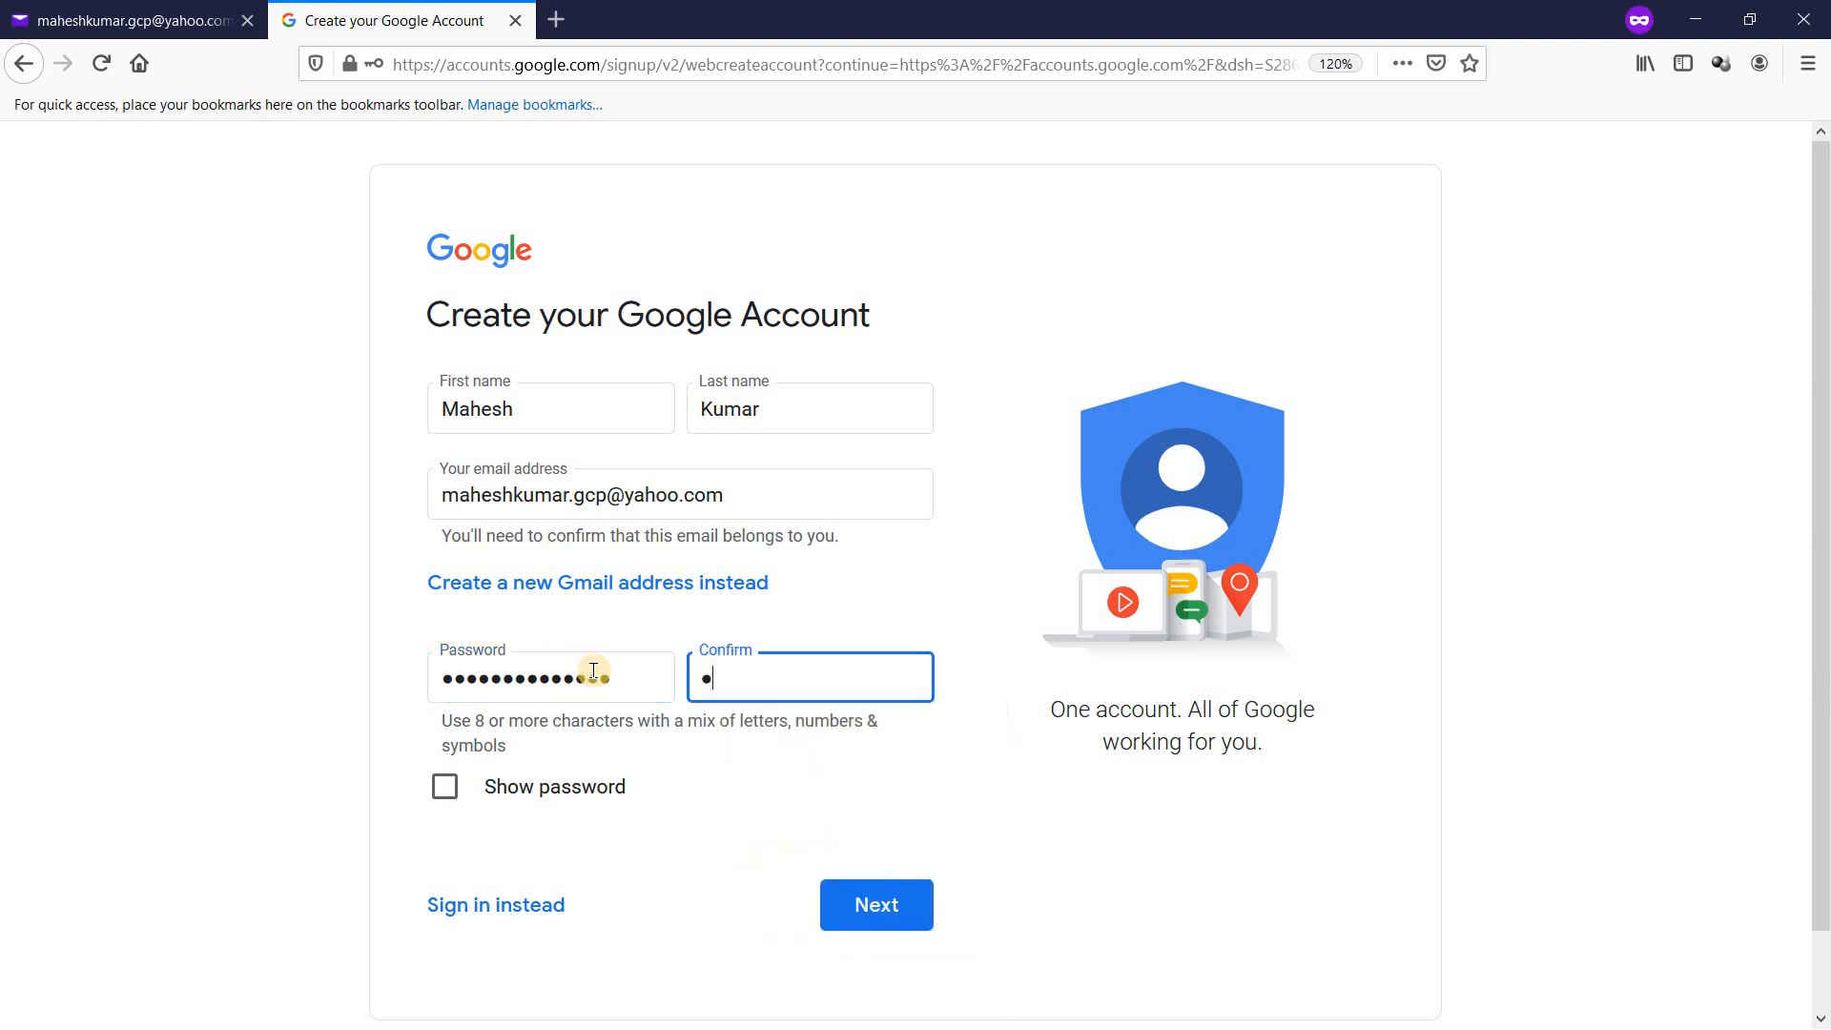
{"action": "type", "text": "•••••••"}
{"action": "left_click", "coordinate": [870, 905]}
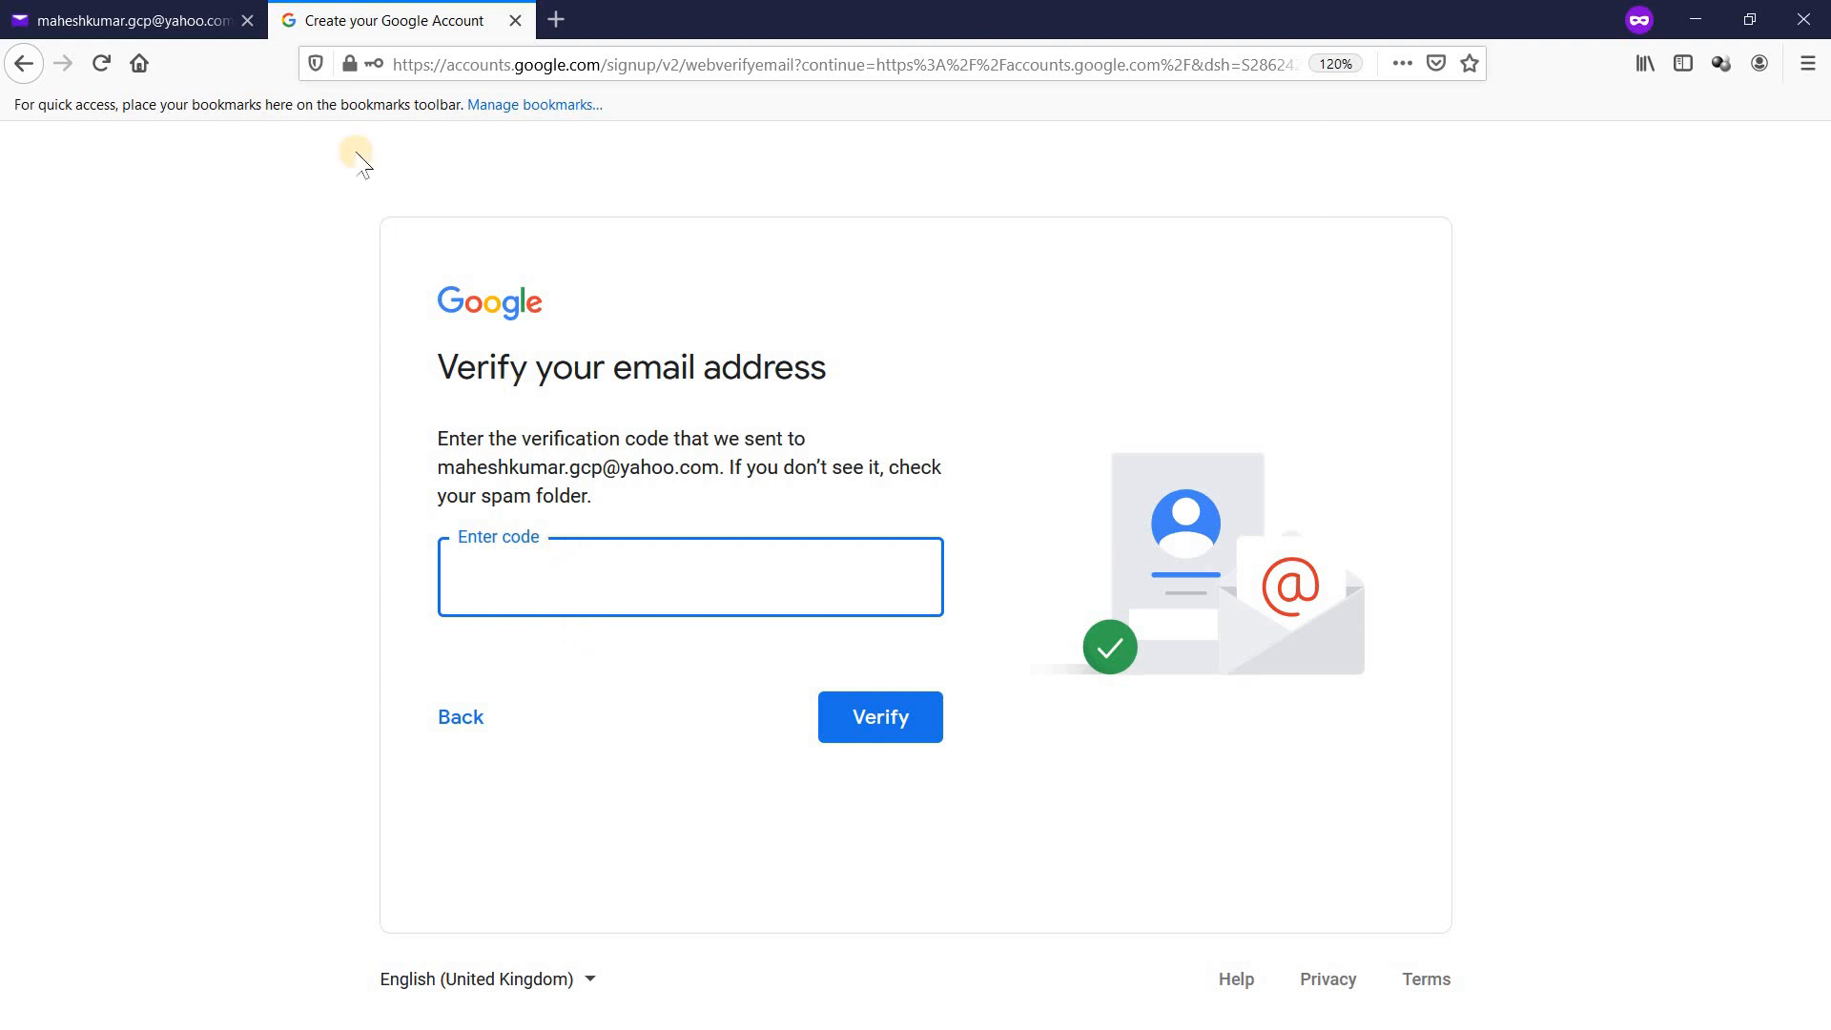
Step: Reload the Yahoo inbox, open Google's 'Verify your email address' message and select its code
{"action": "left_click", "coordinate": [150, 26]}
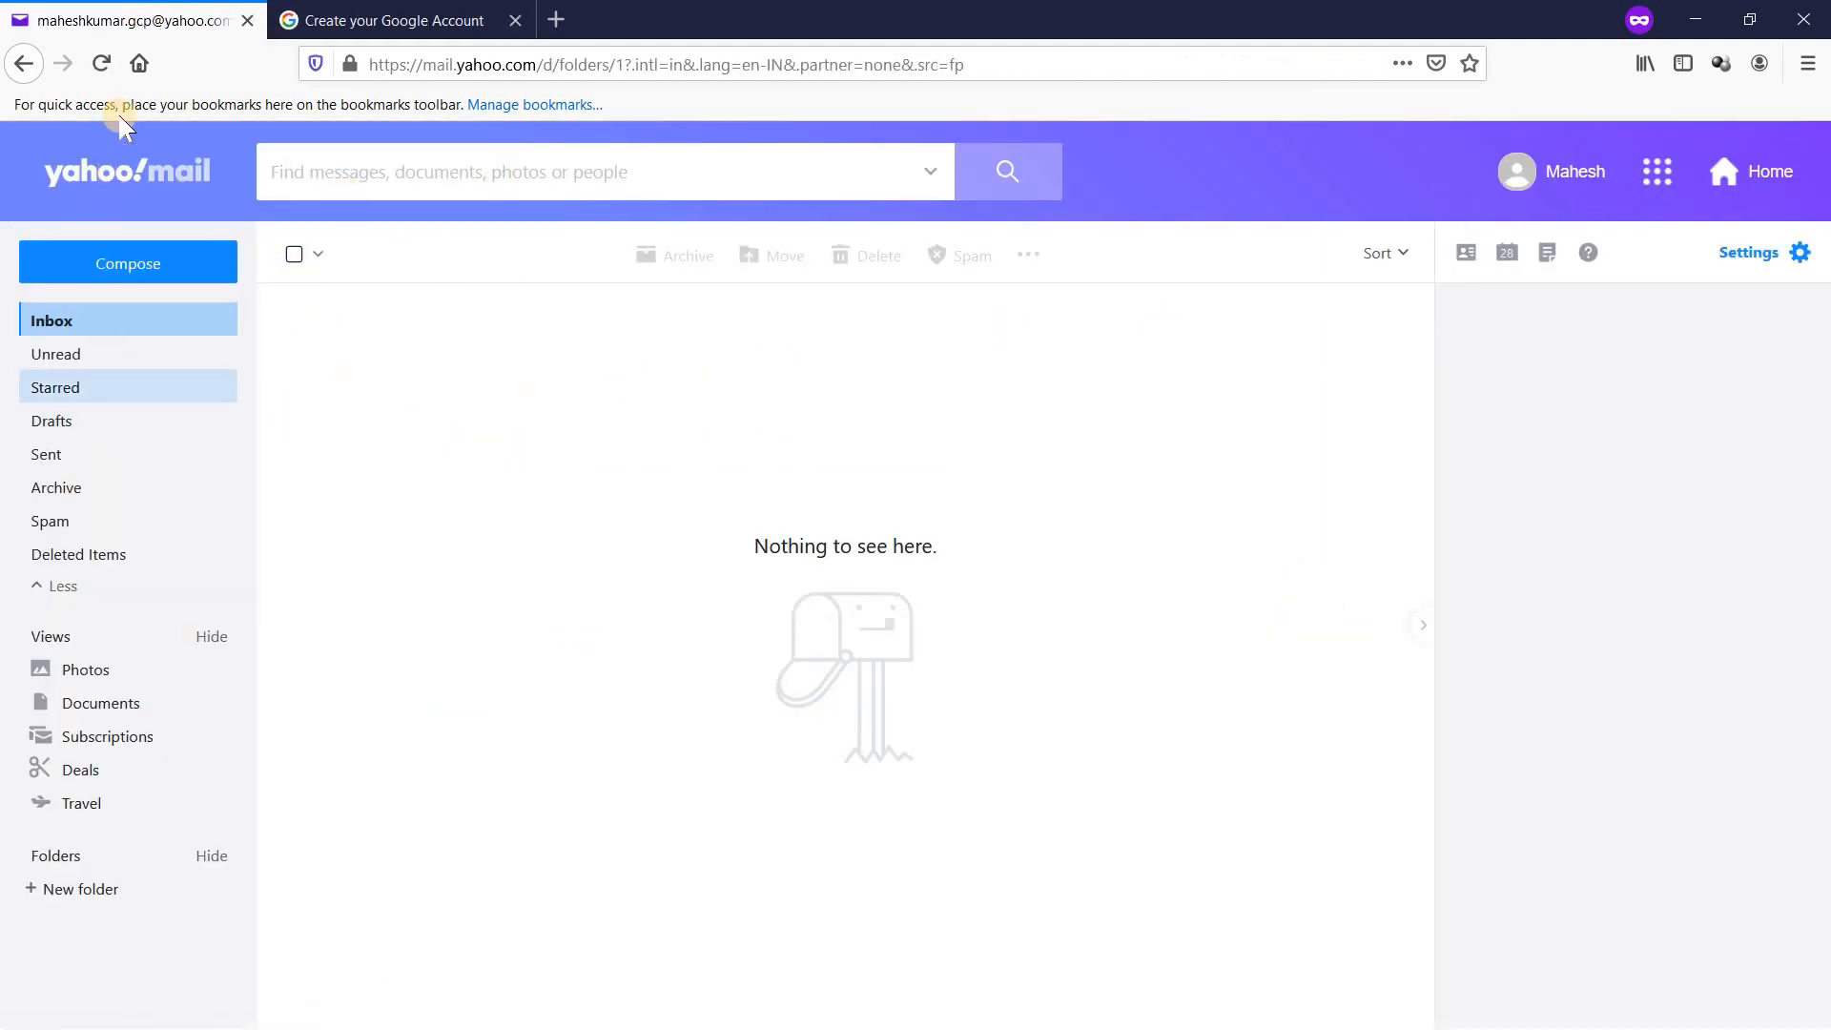
{"action": "left_click", "coordinate": [101, 63]}
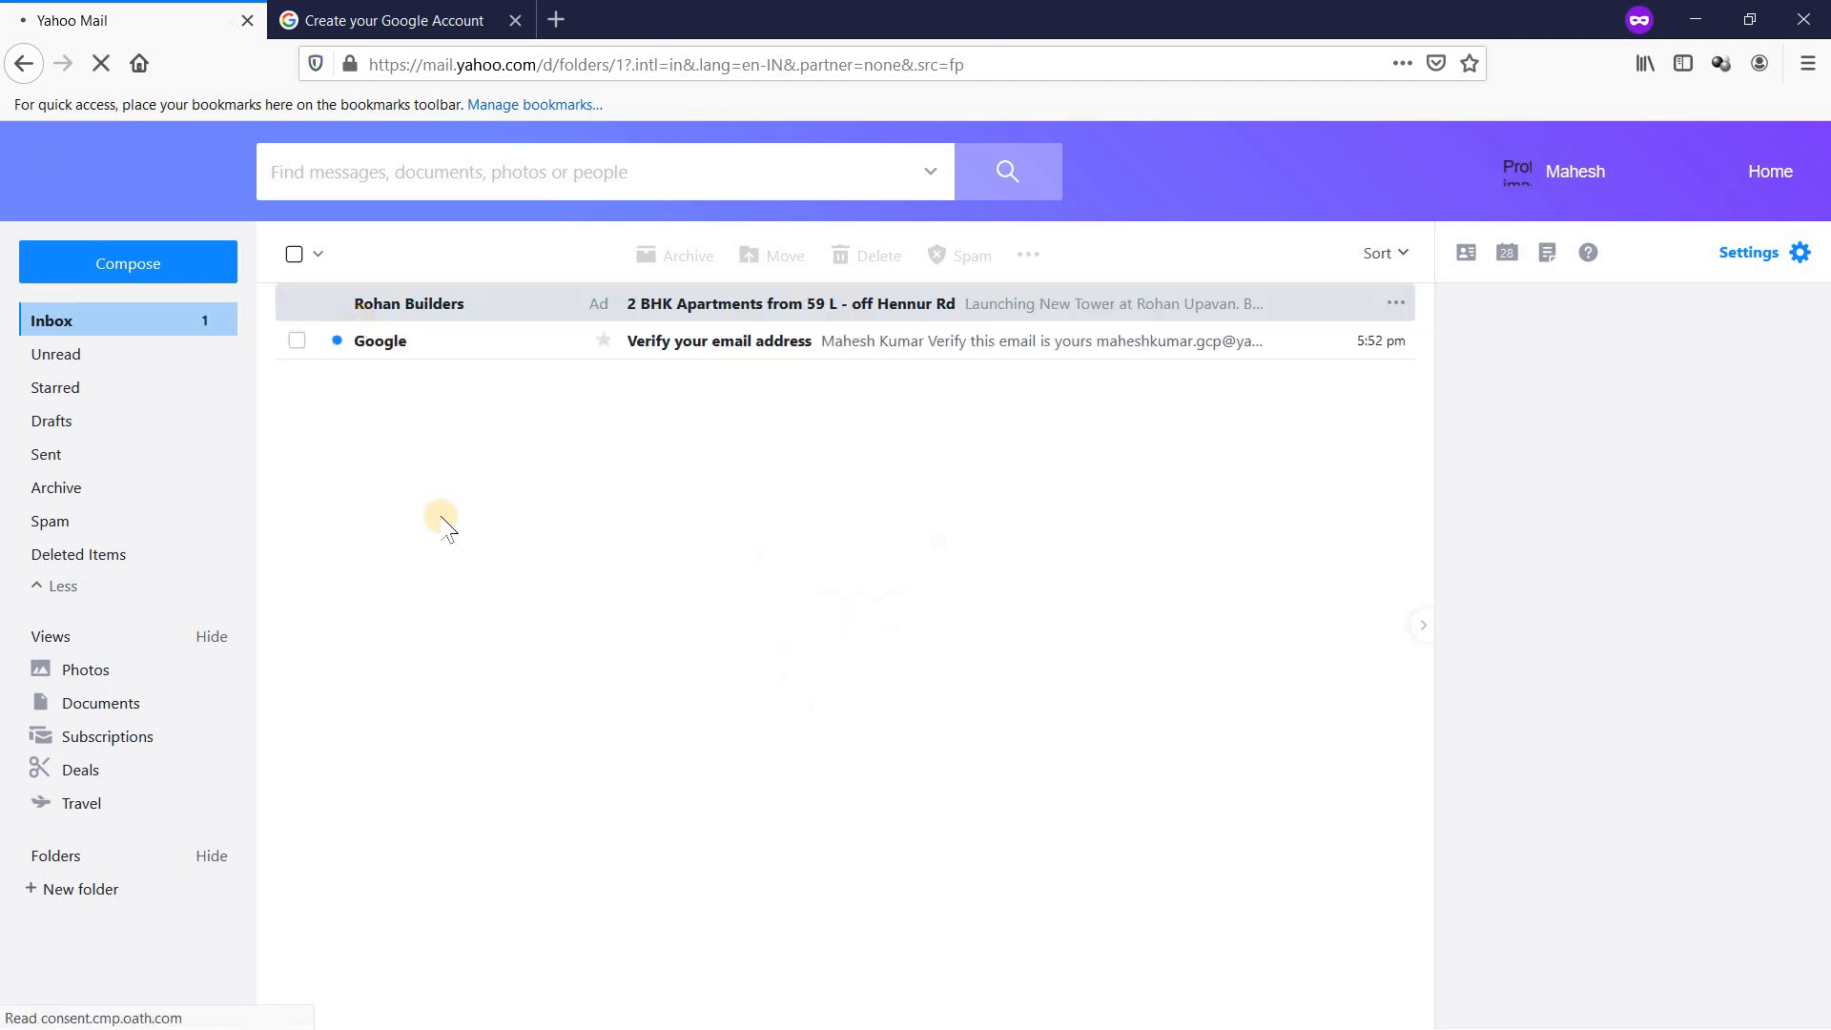
{"action": "left_click", "coordinate": [734, 351]}
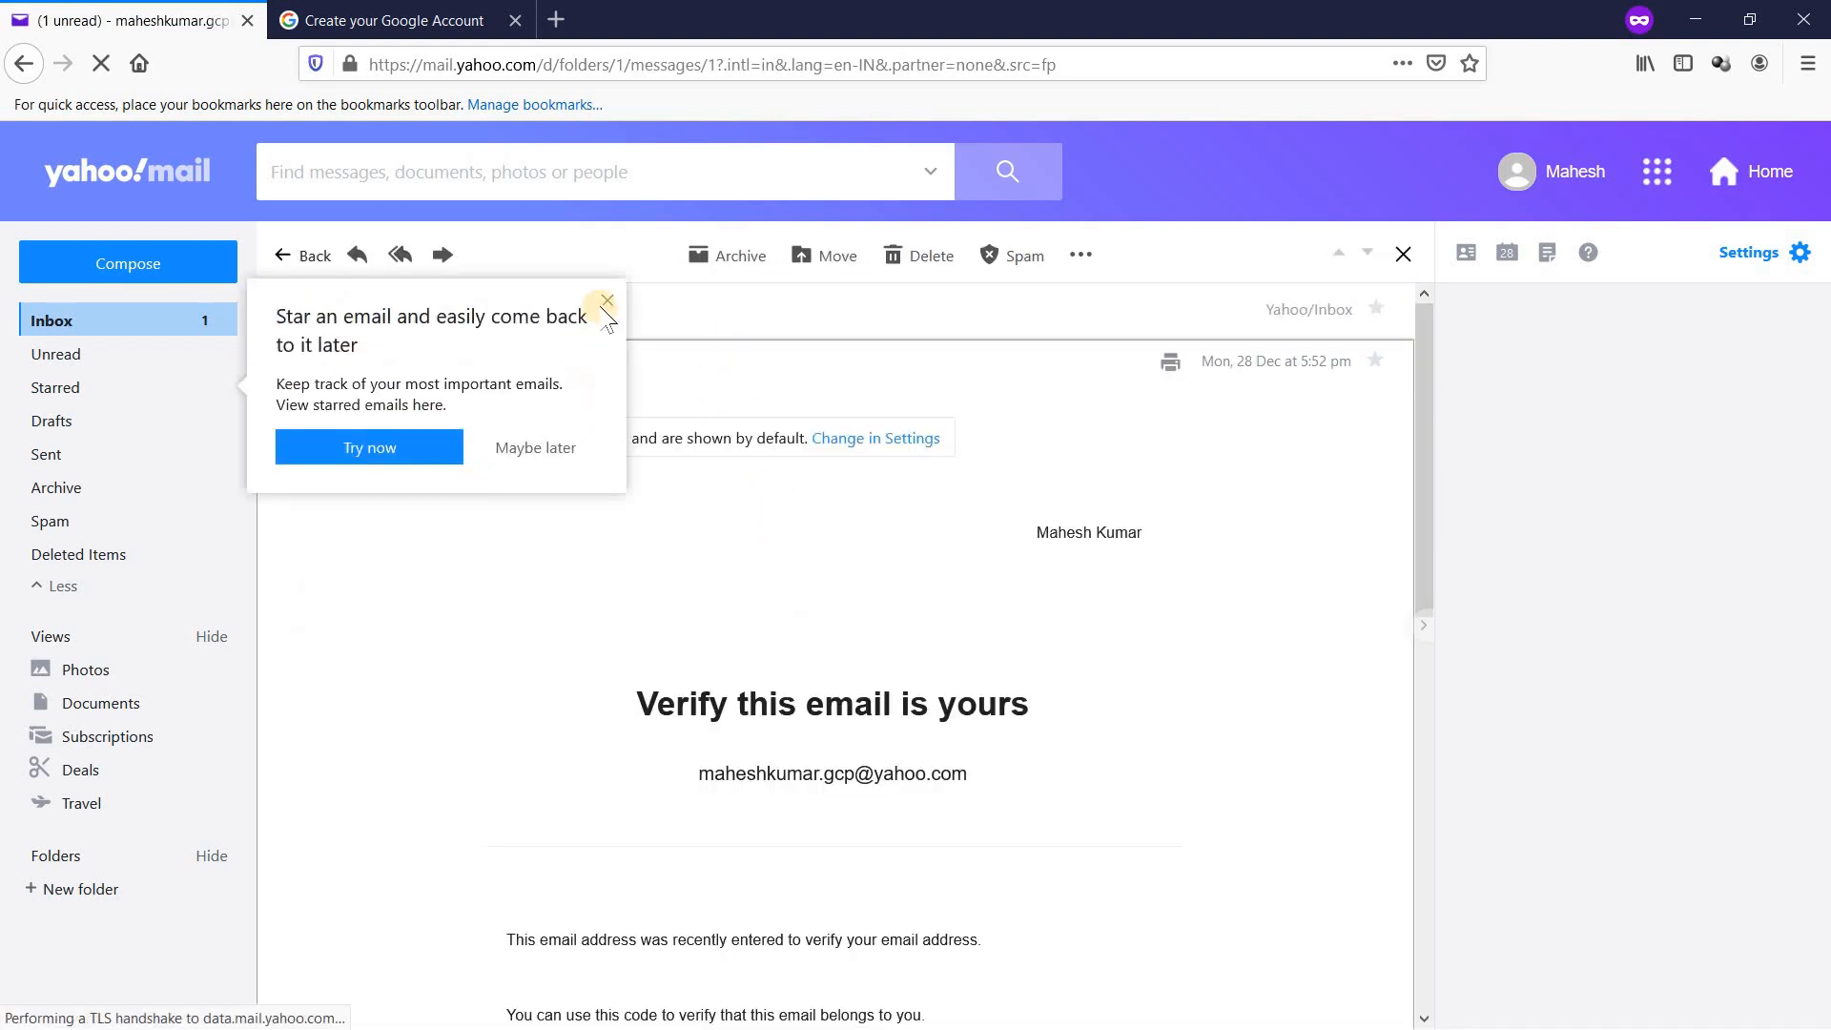
{"action": "left_click", "coordinate": [539, 444]}
{"action": "scroll", "coordinate": [954, 529], "scroll_direction": "down", "scroll_amount": 7}
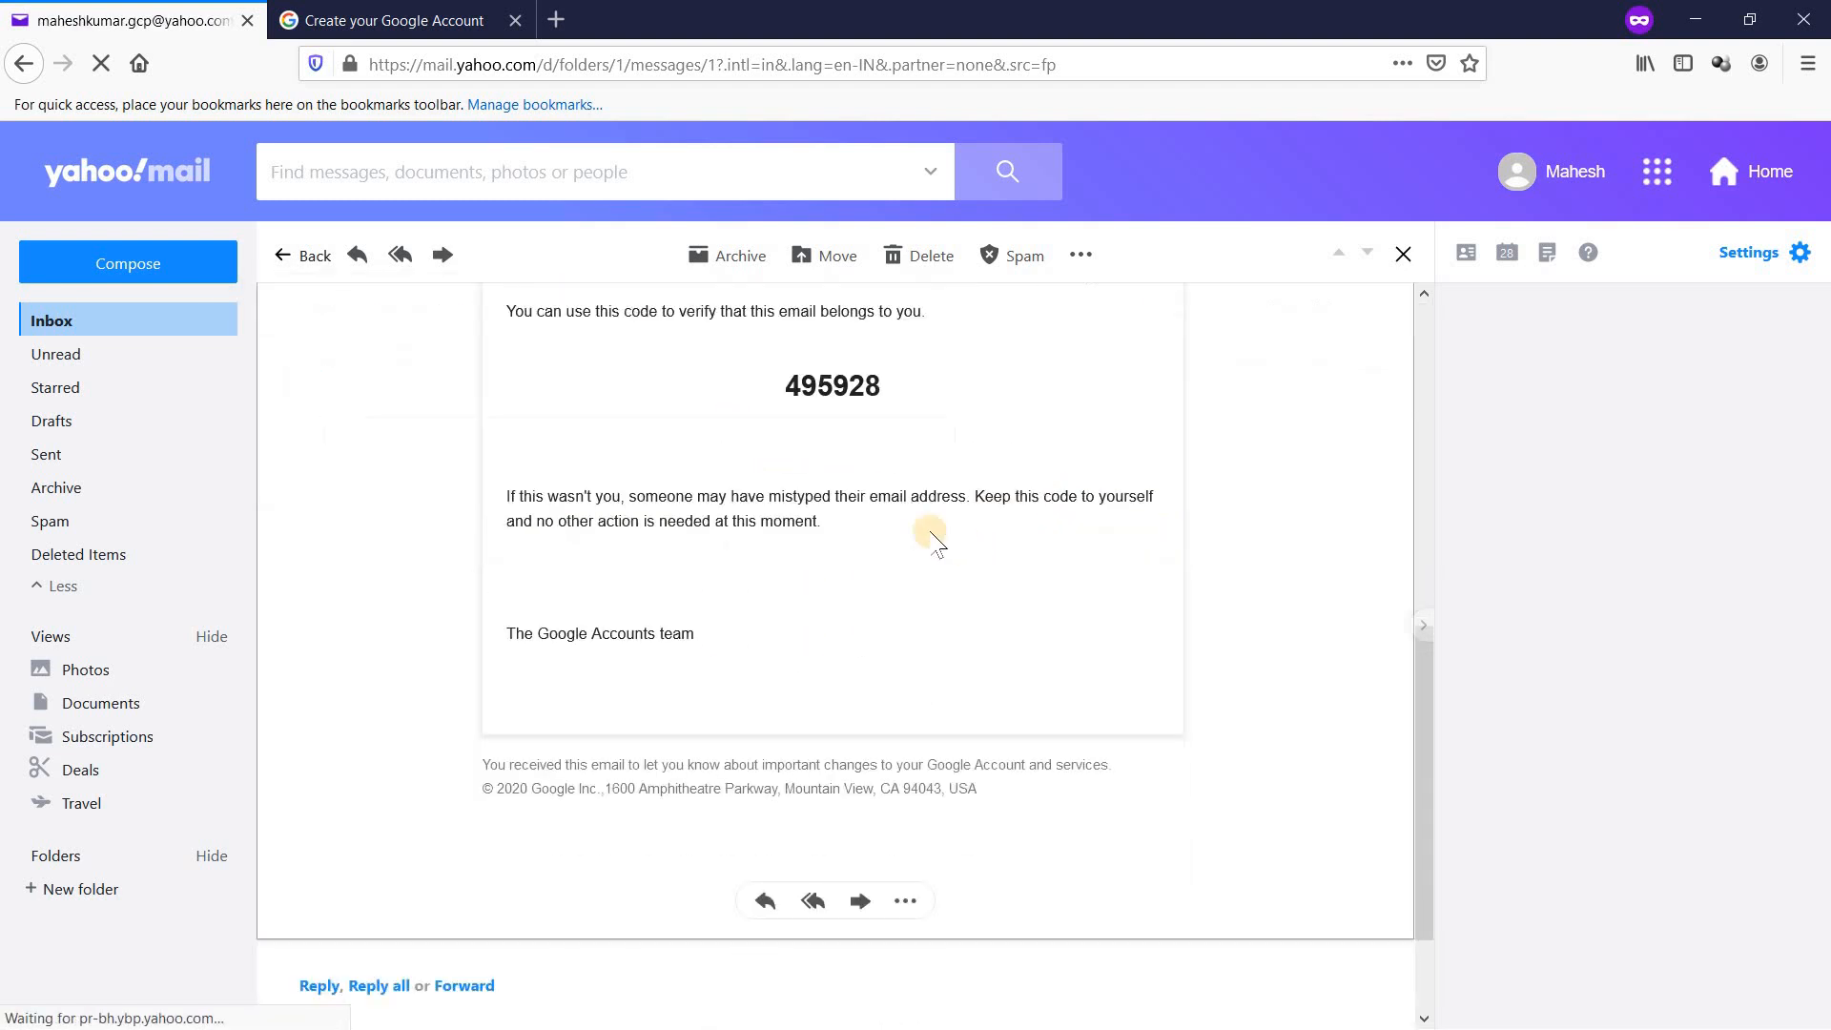
{"action": "double_click", "coordinate": [837, 386]}
{"action": "key", "text": "ctrl+c"}
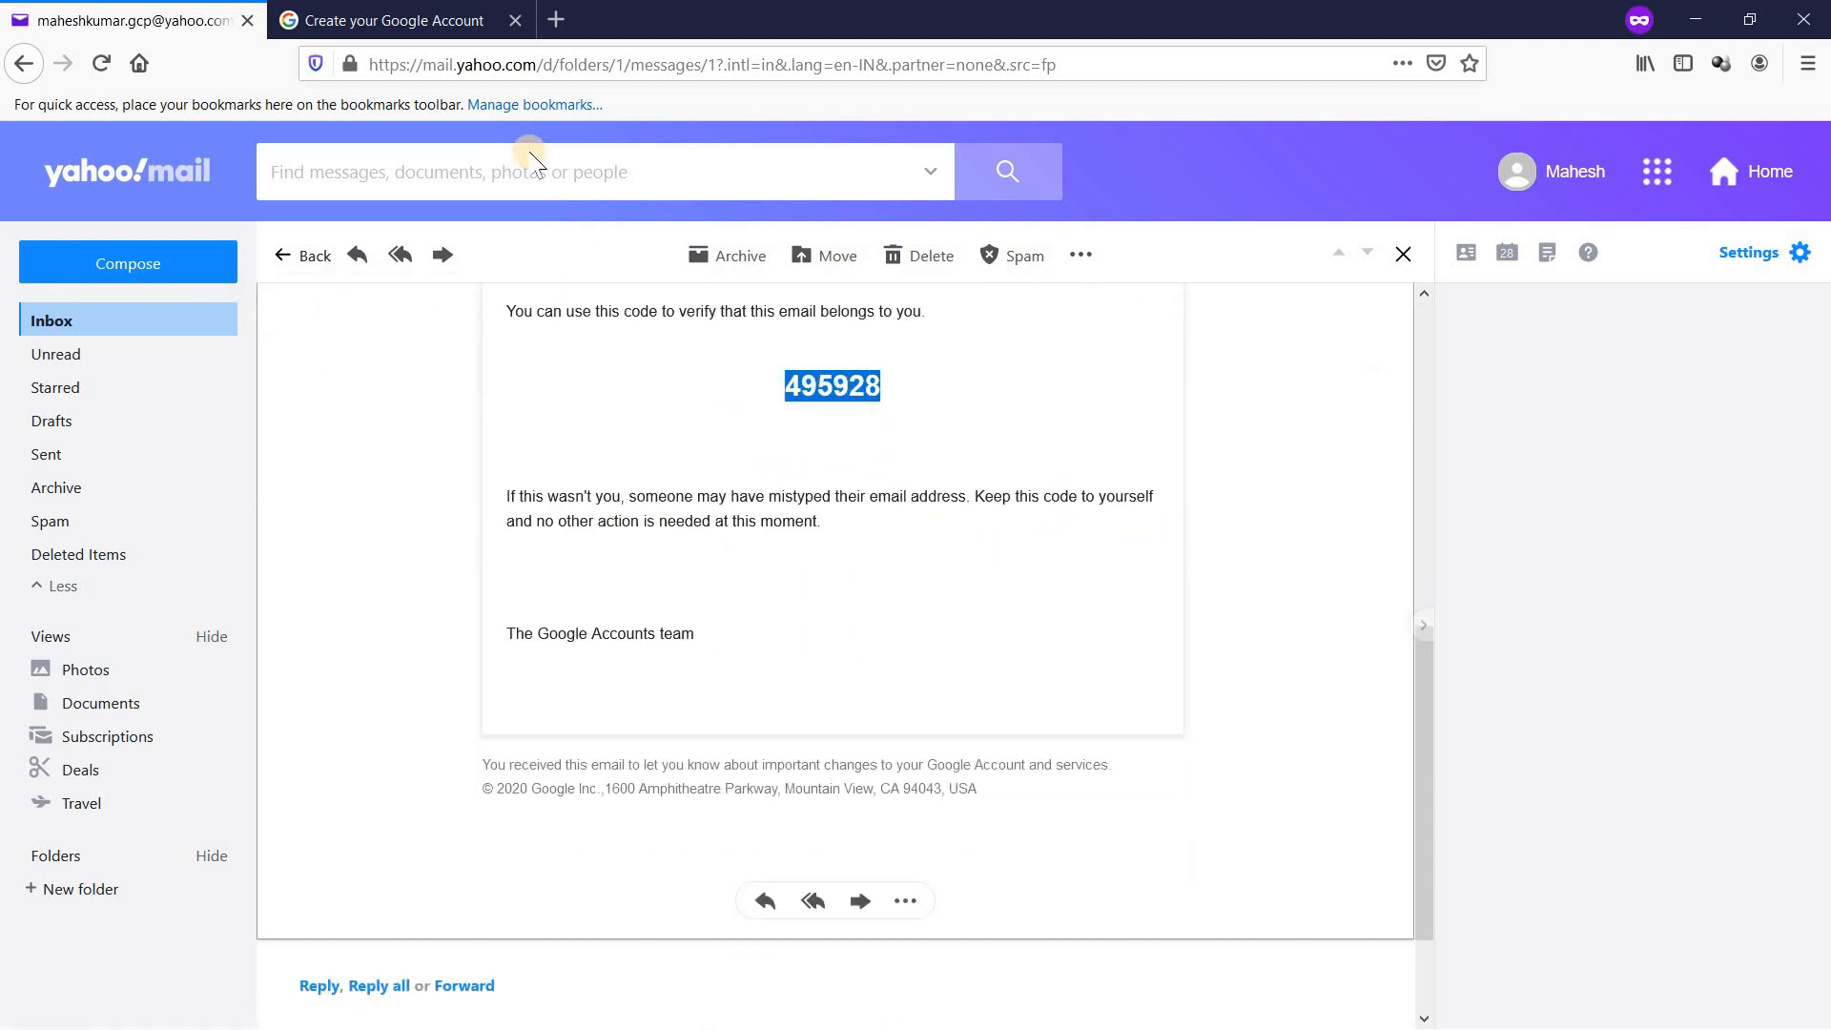
{"action": "left_click", "coordinate": [371, 25]}
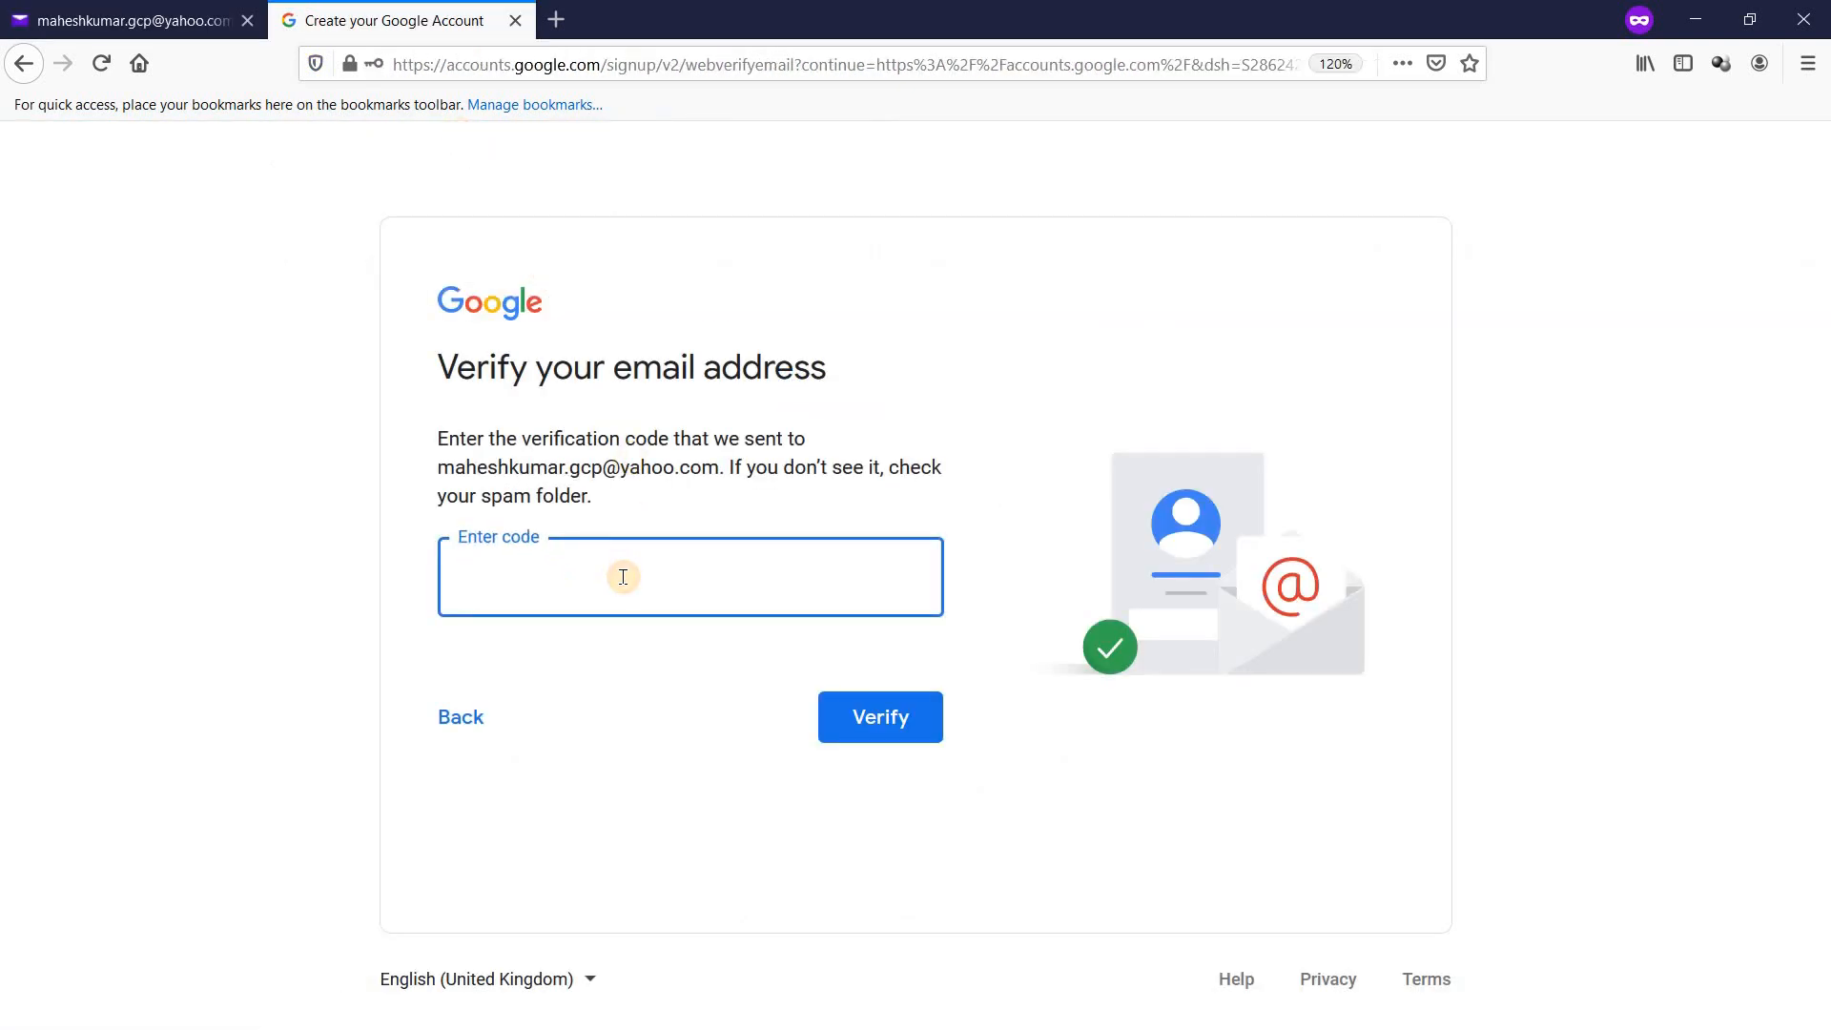
Step: Paste and submit the verification code, then scroll through and agree to Privacy and Terms
{"action": "key", "text": "ctrl+v"}
{"action": "left_click", "coordinate": [878, 715]}
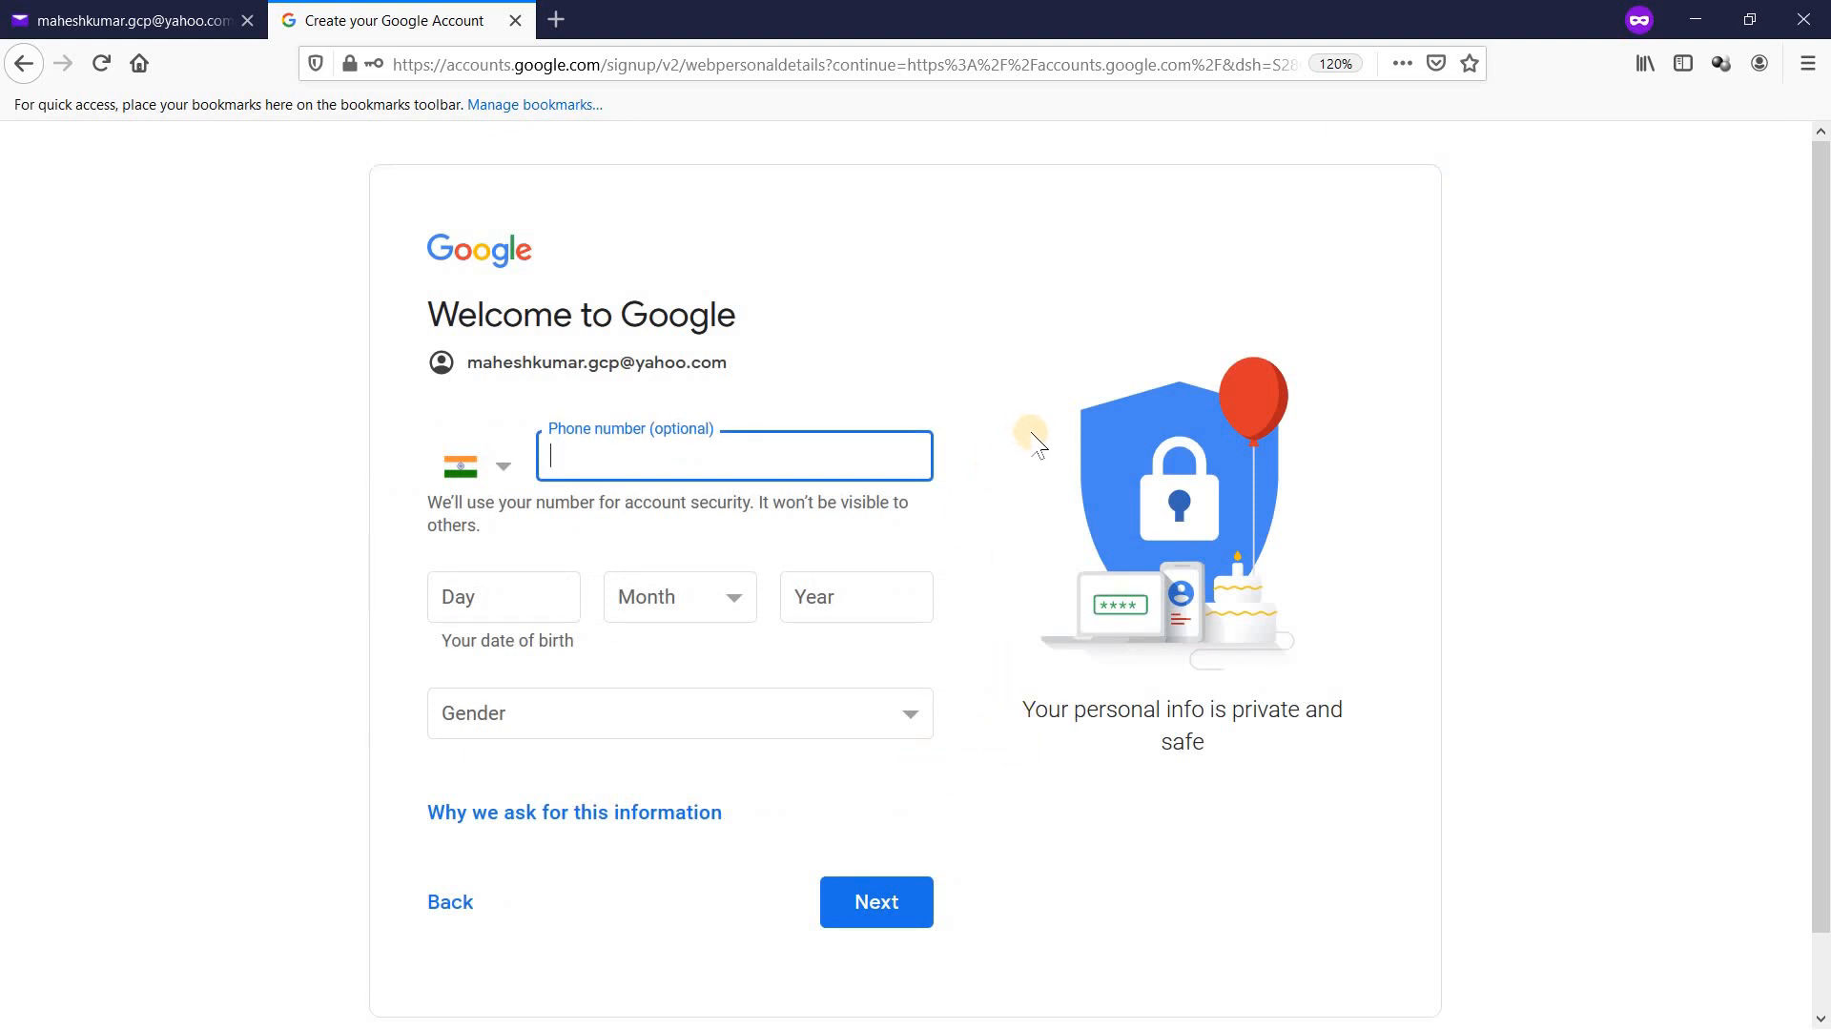
{"action": "scroll", "coordinate": [1824, 299], "scroll_direction": "down", "scroll_amount": 2}
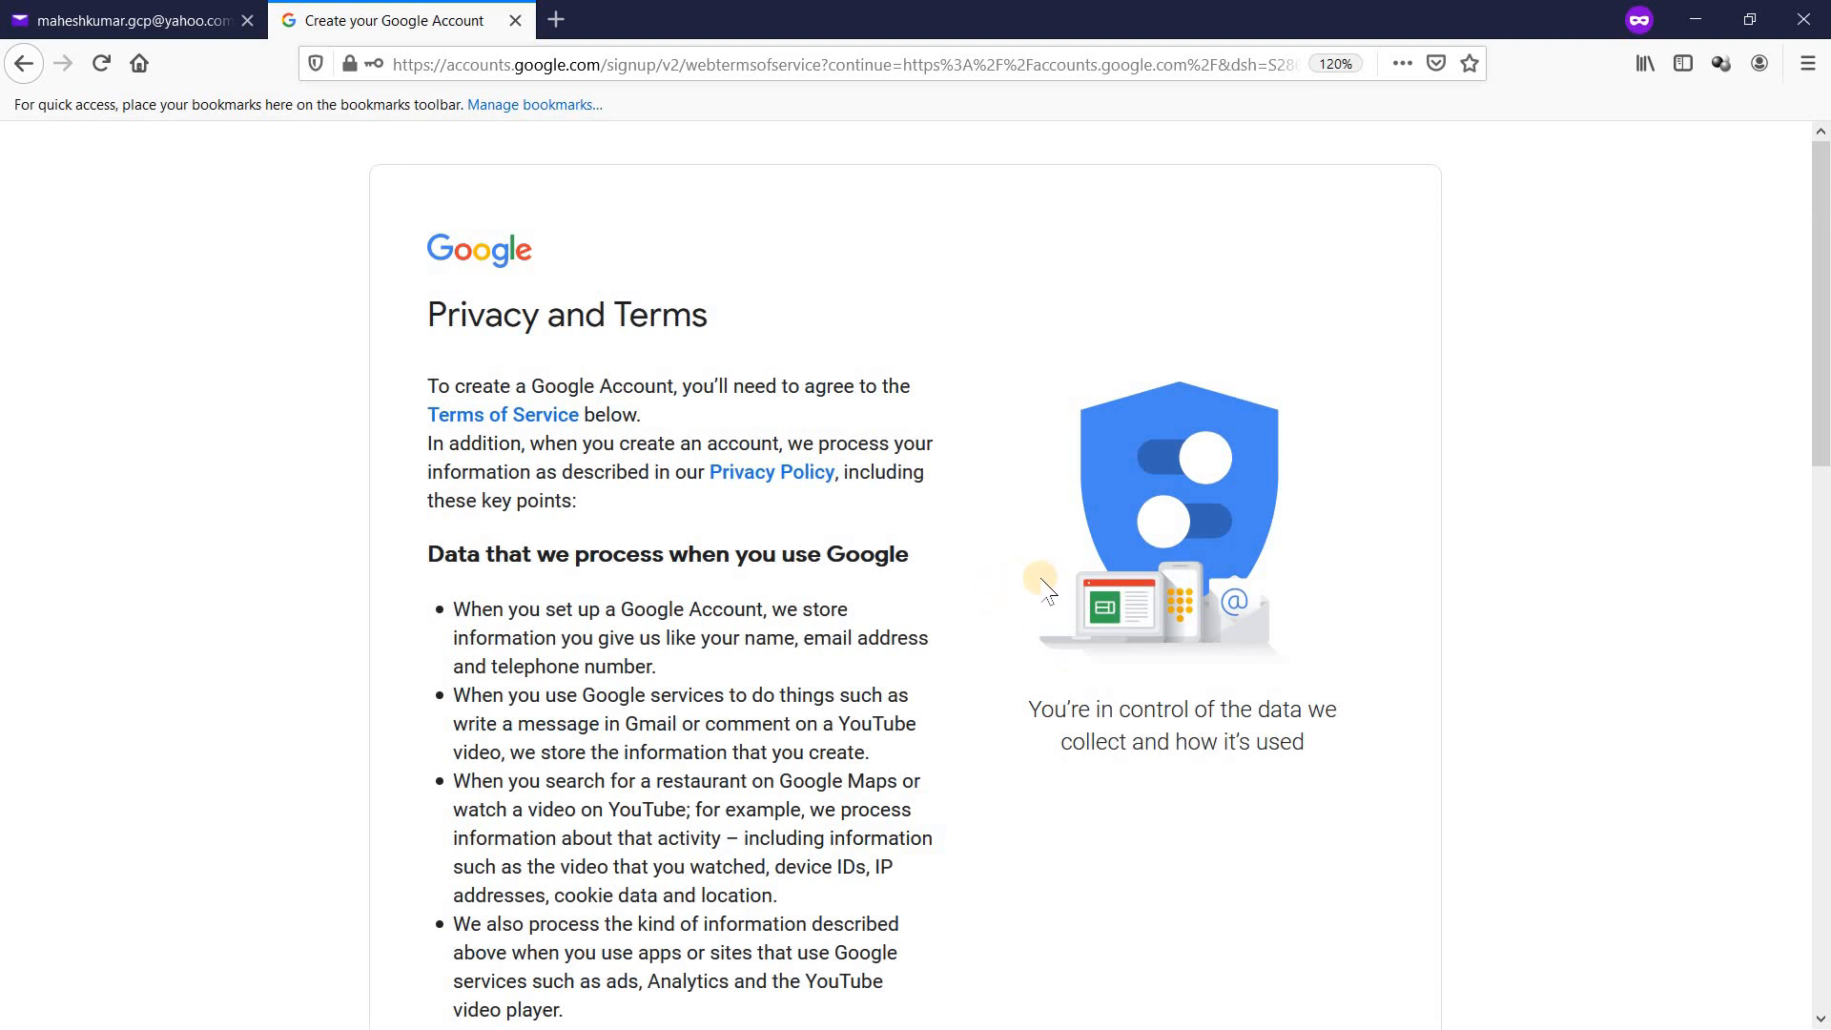
{"action": "scroll", "coordinate": [1046, 589], "scroll_direction": "down", "scroll_amount": 15}
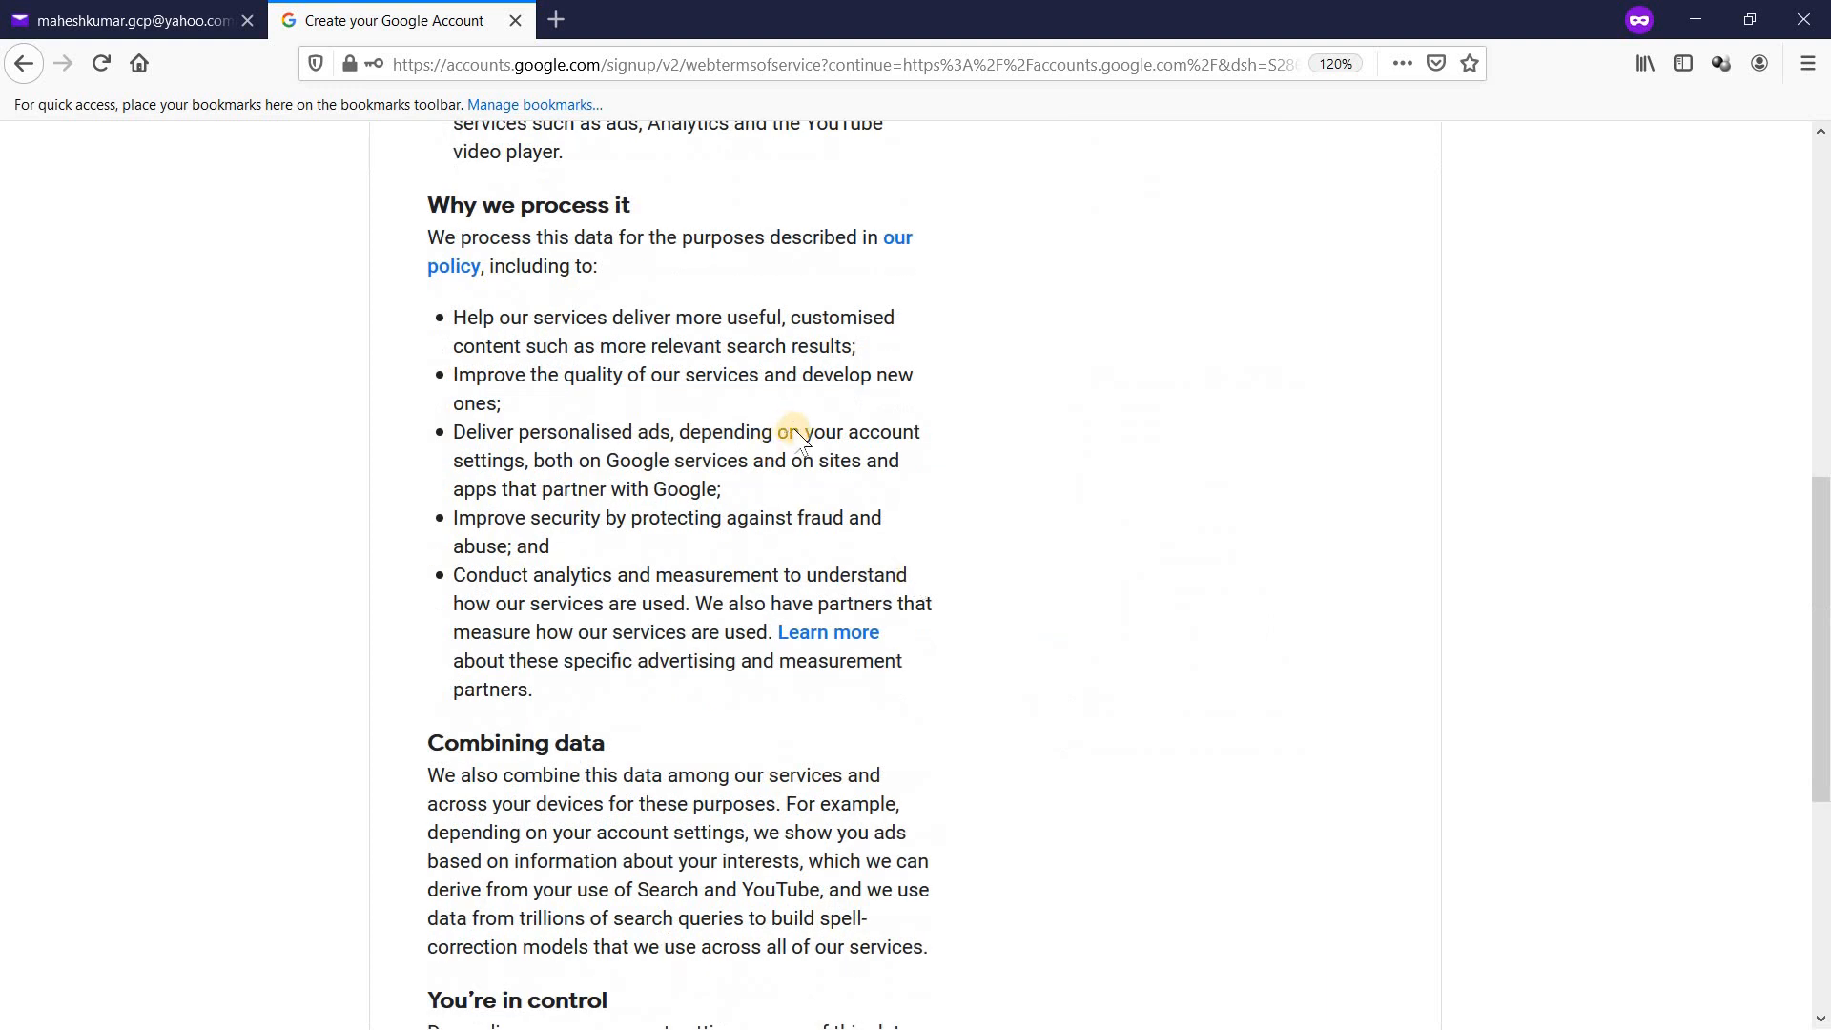
{"action": "left_click", "coordinate": [846, 849]}
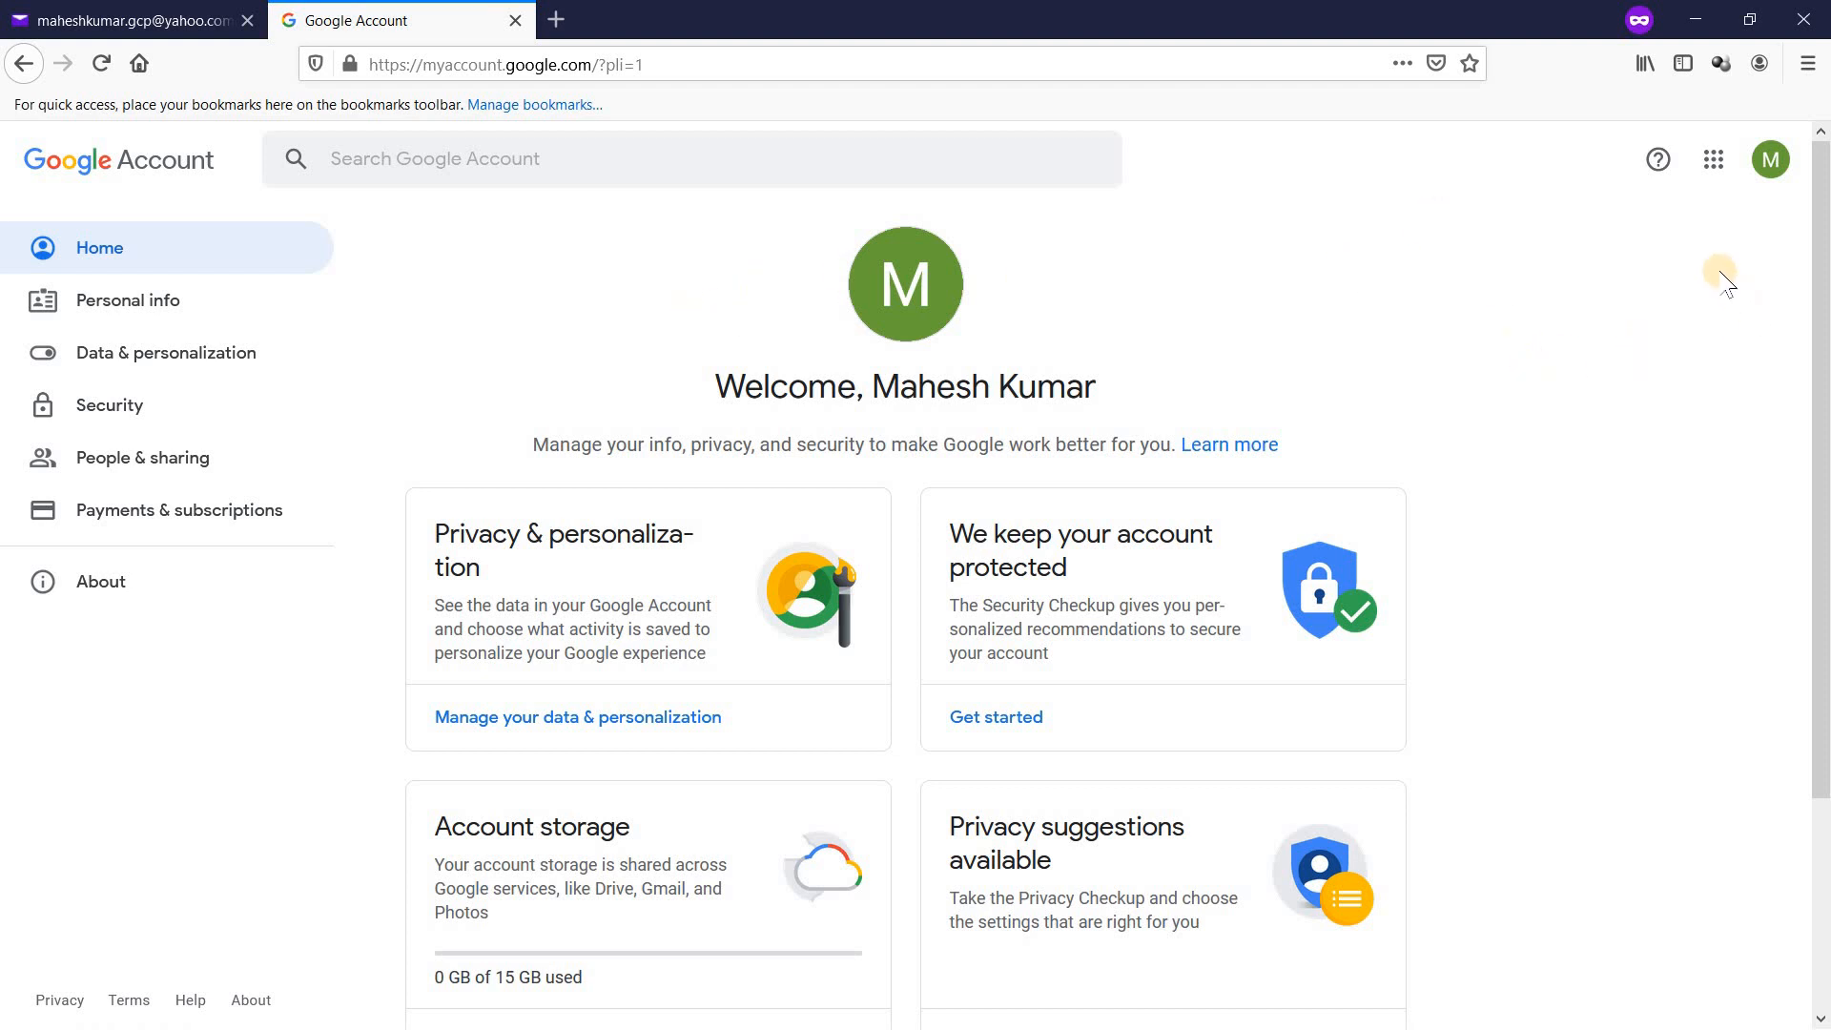
{"action": "left_click", "coordinate": [1714, 164]}
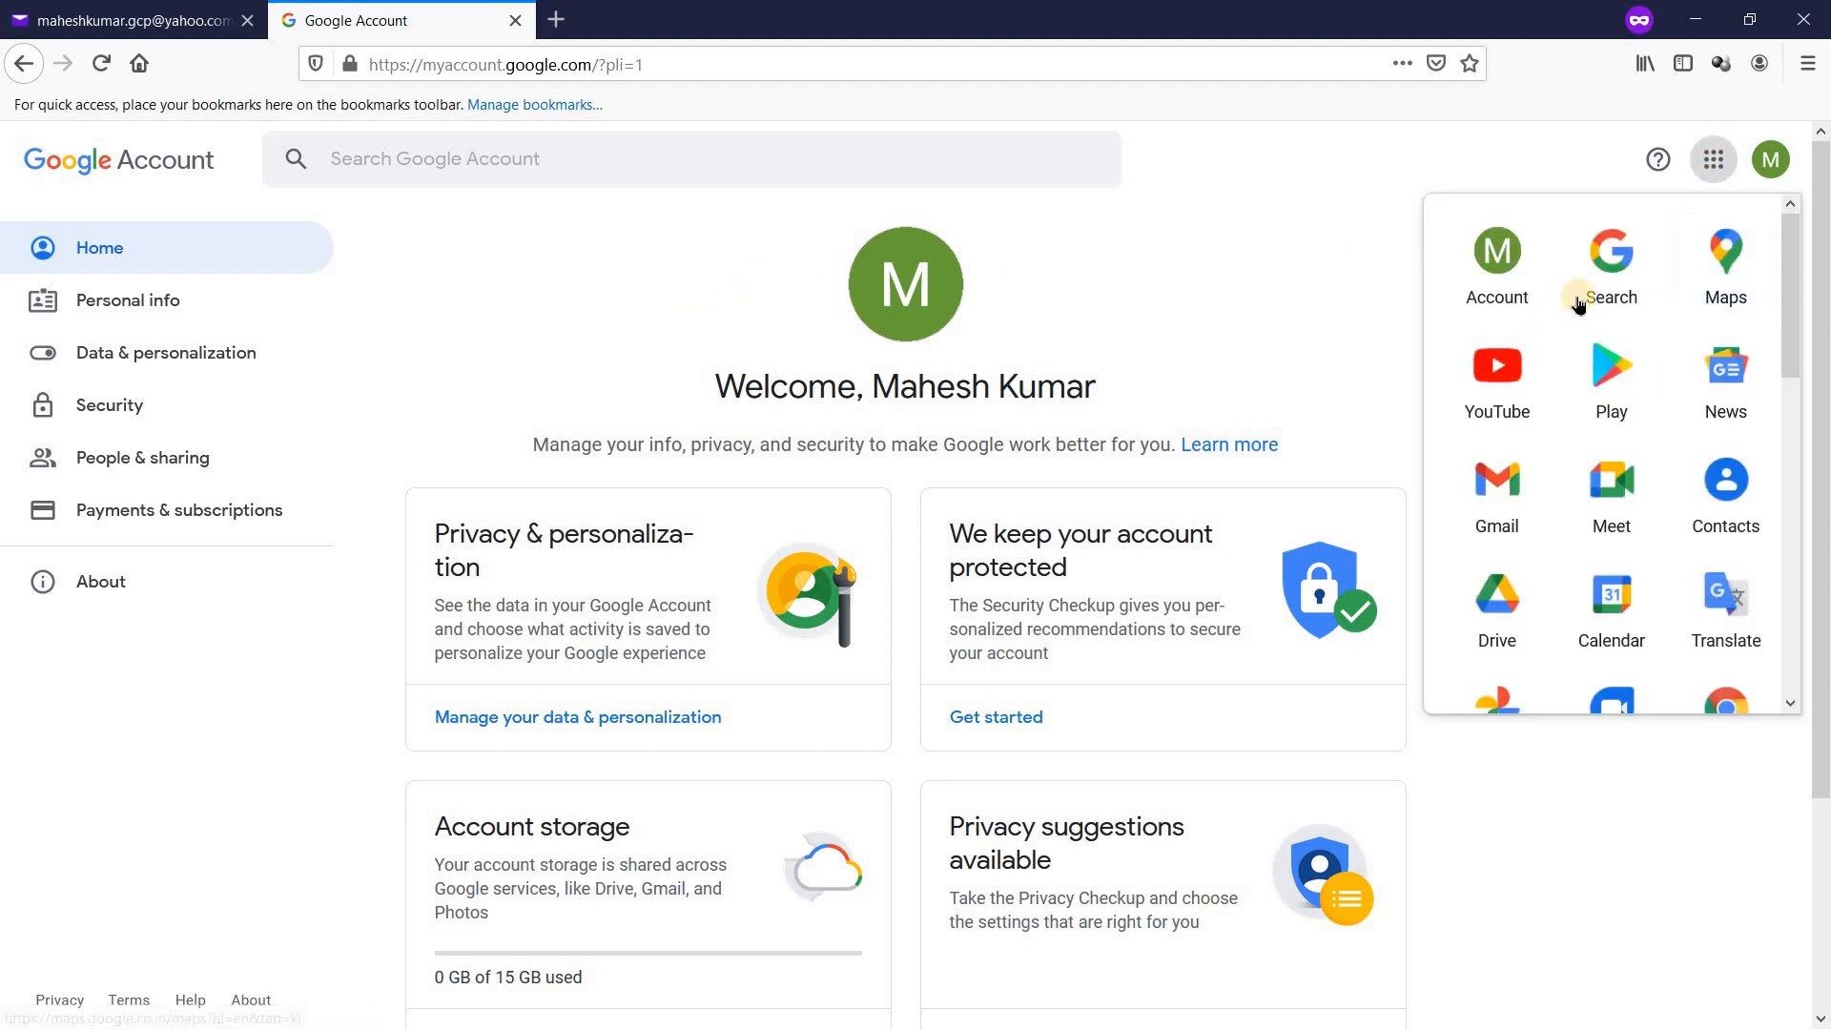
{"action": "left_click", "coordinate": [1496, 508]}
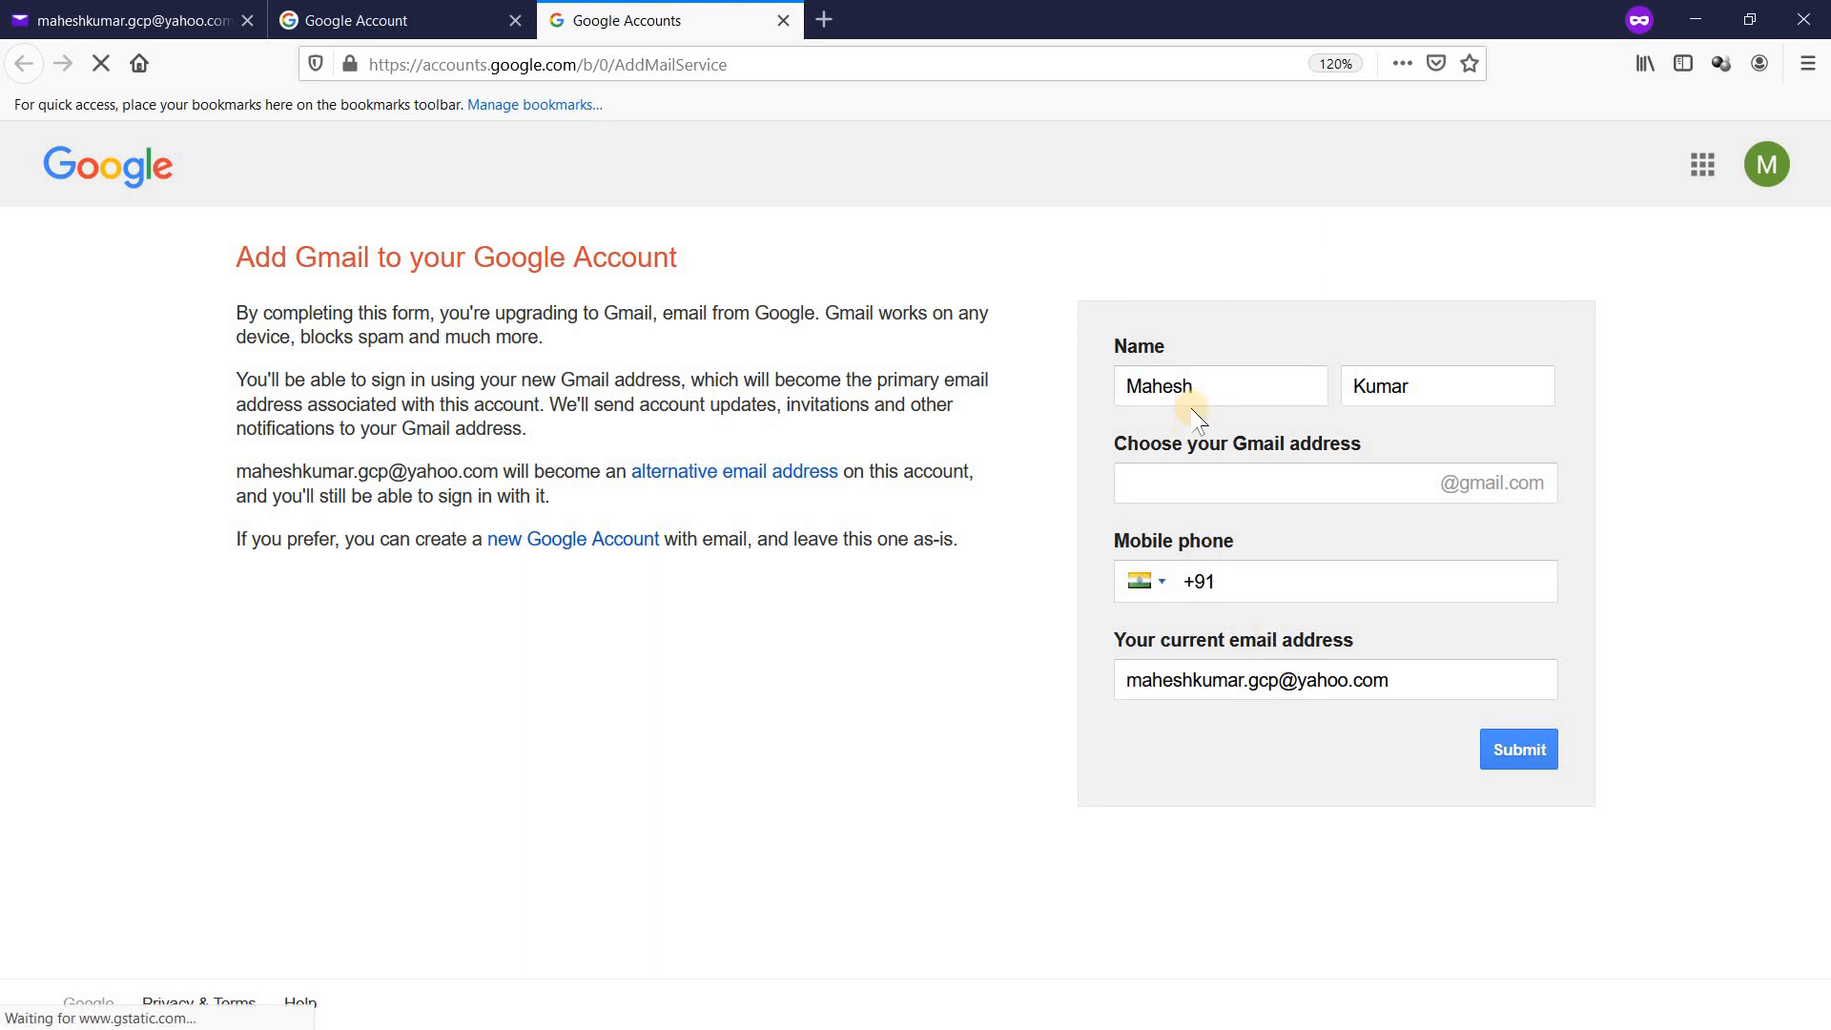
{"action": "left_click", "coordinate": [780, 22]}
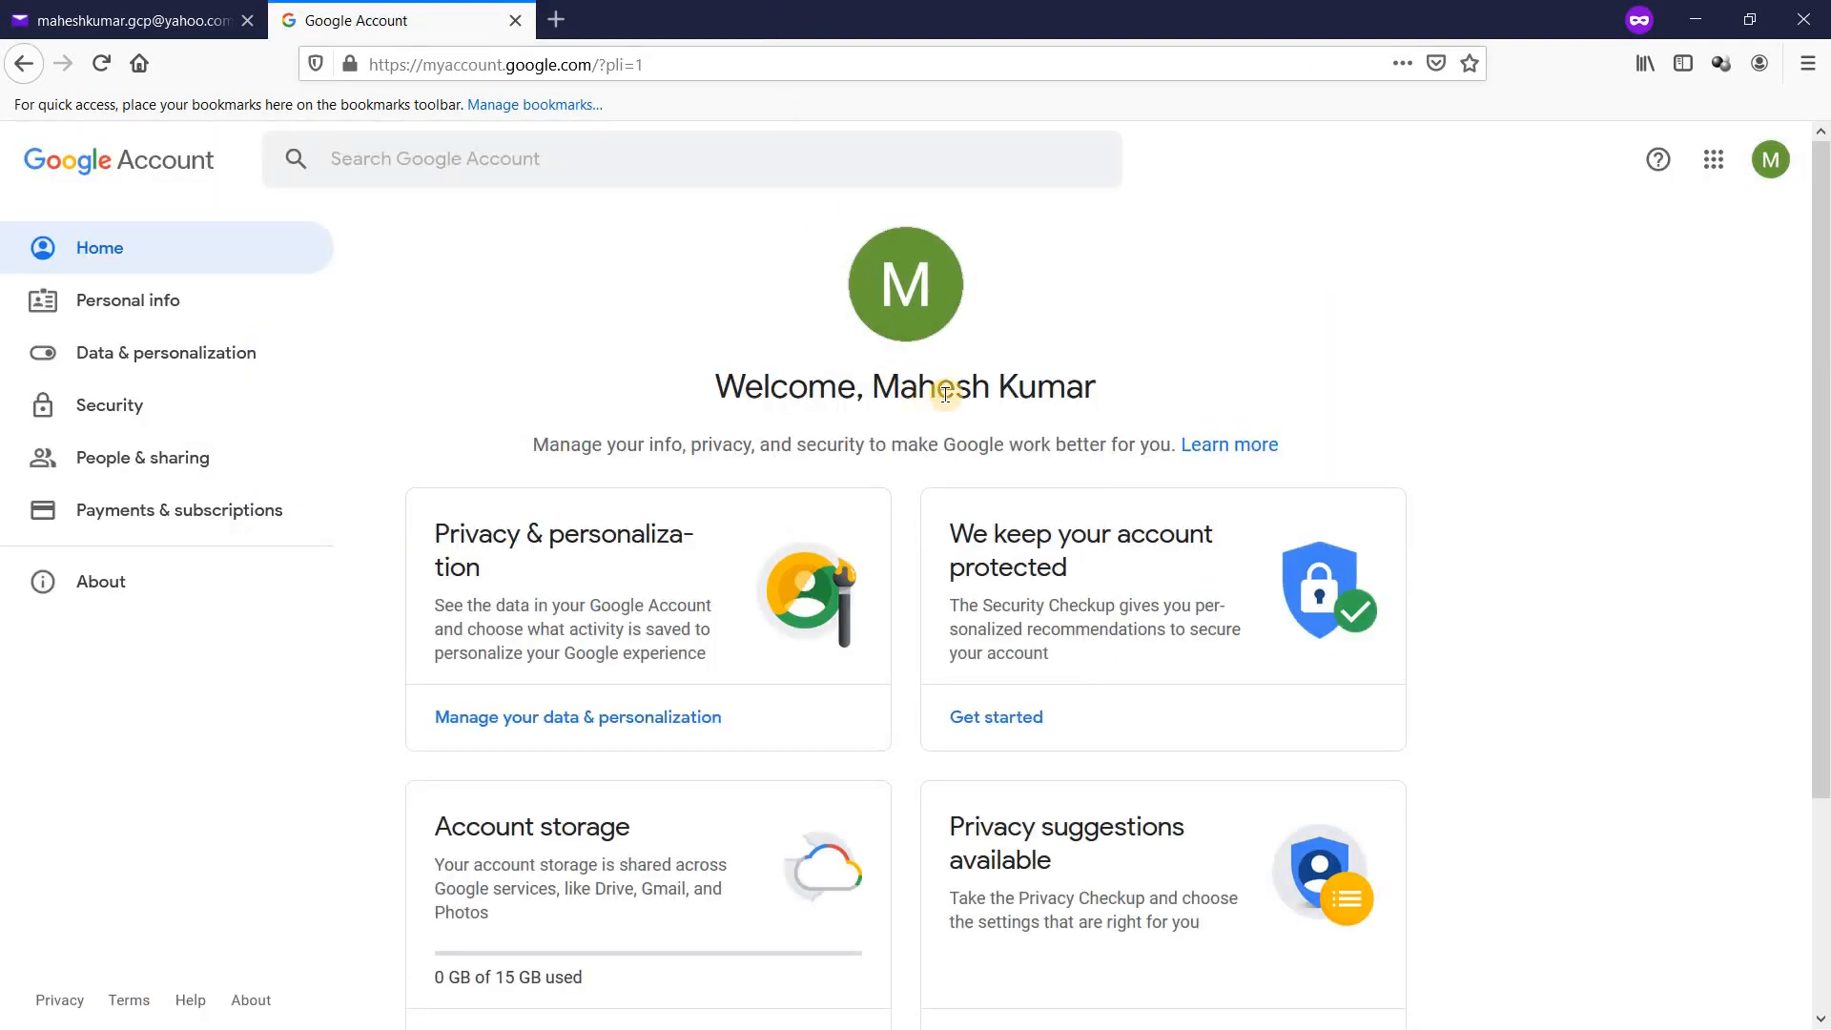
{"action": "left_click", "coordinate": [1769, 158]}
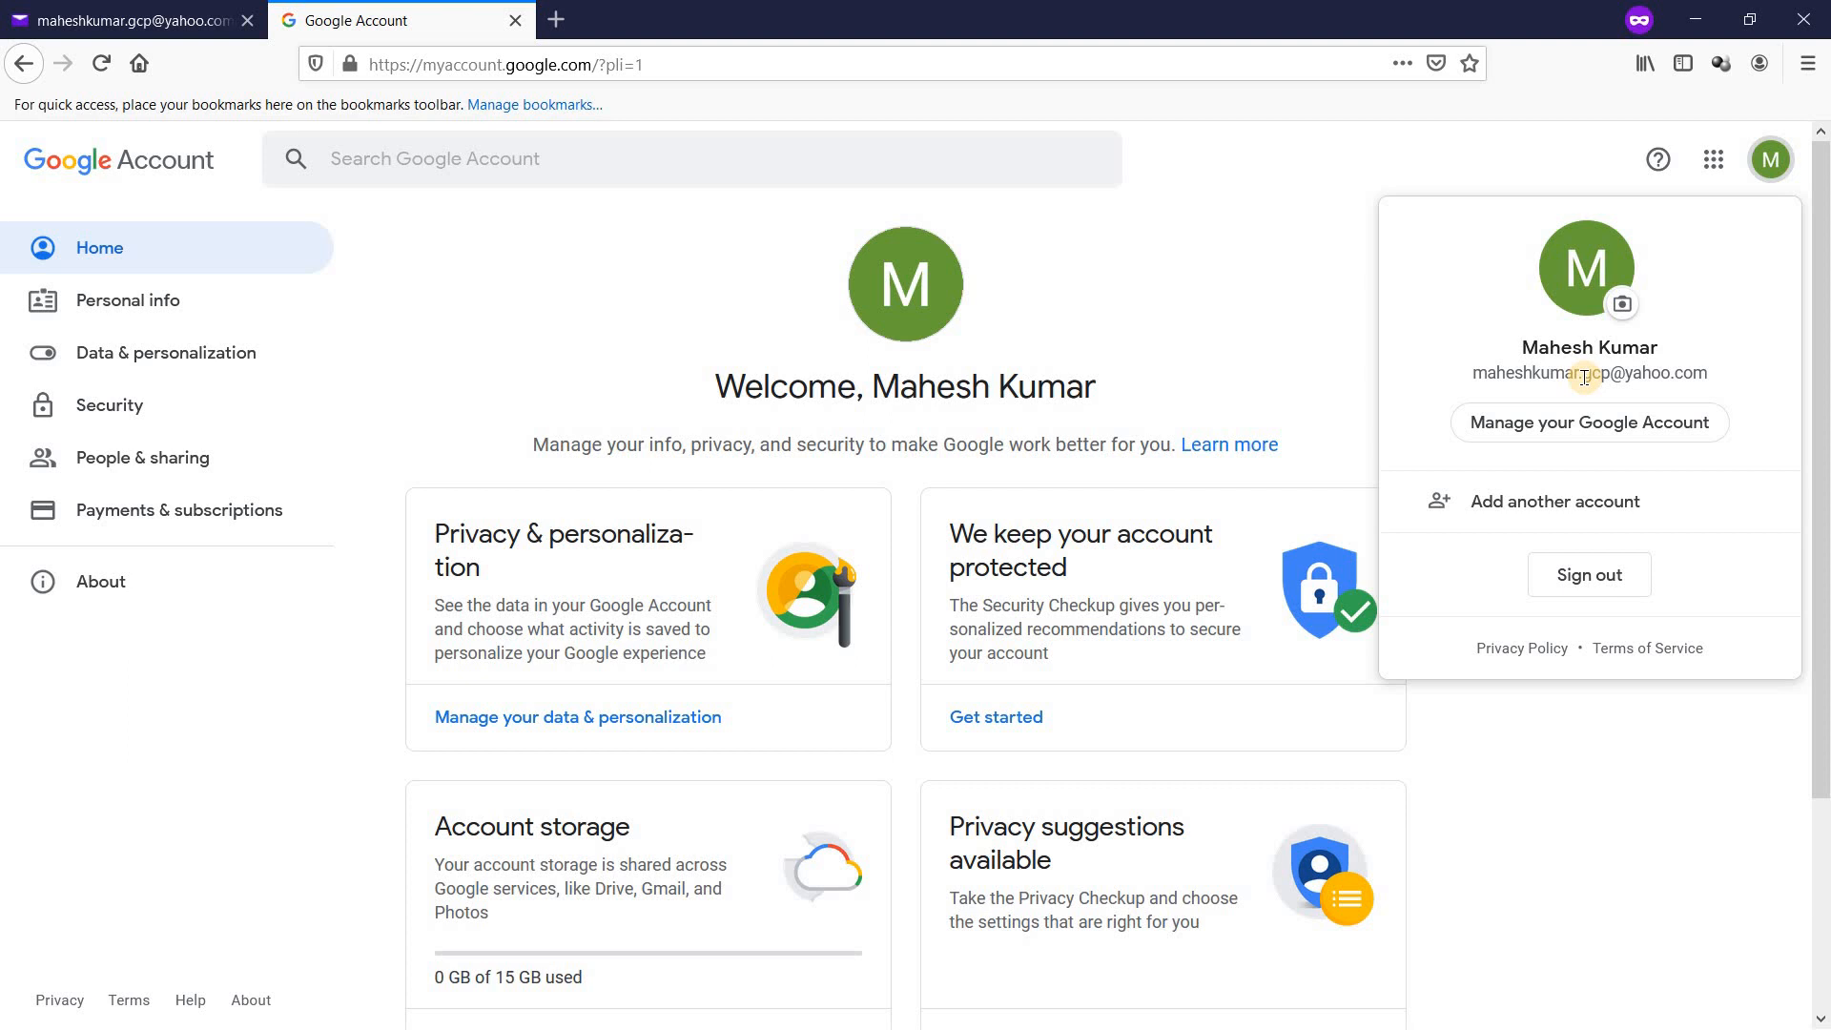
{"action": "left_click", "coordinate": [1217, 195]}
Step: Revisit the verification email in Yahoo Mail, then switch to the Cloud Console IAM window
{"action": "left_click", "coordinate": [150, 23]}
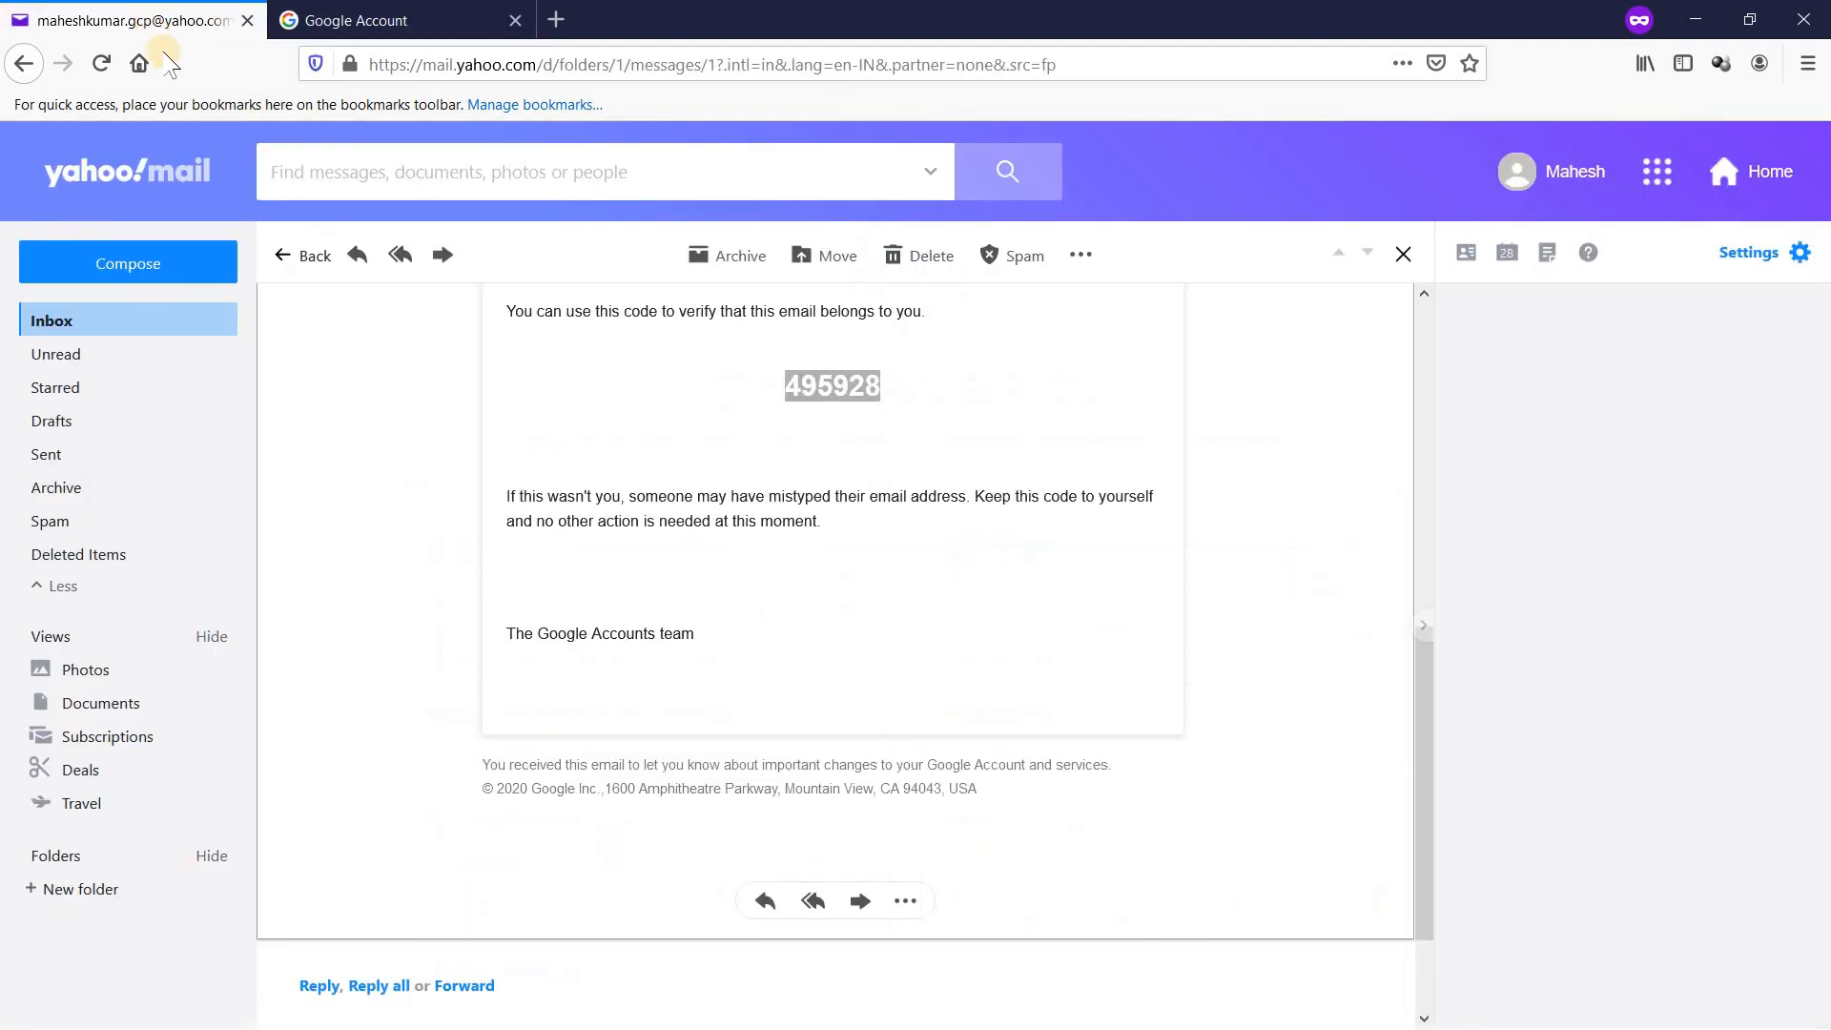
{"action": "left_click", "coordinate": [111, 314]}
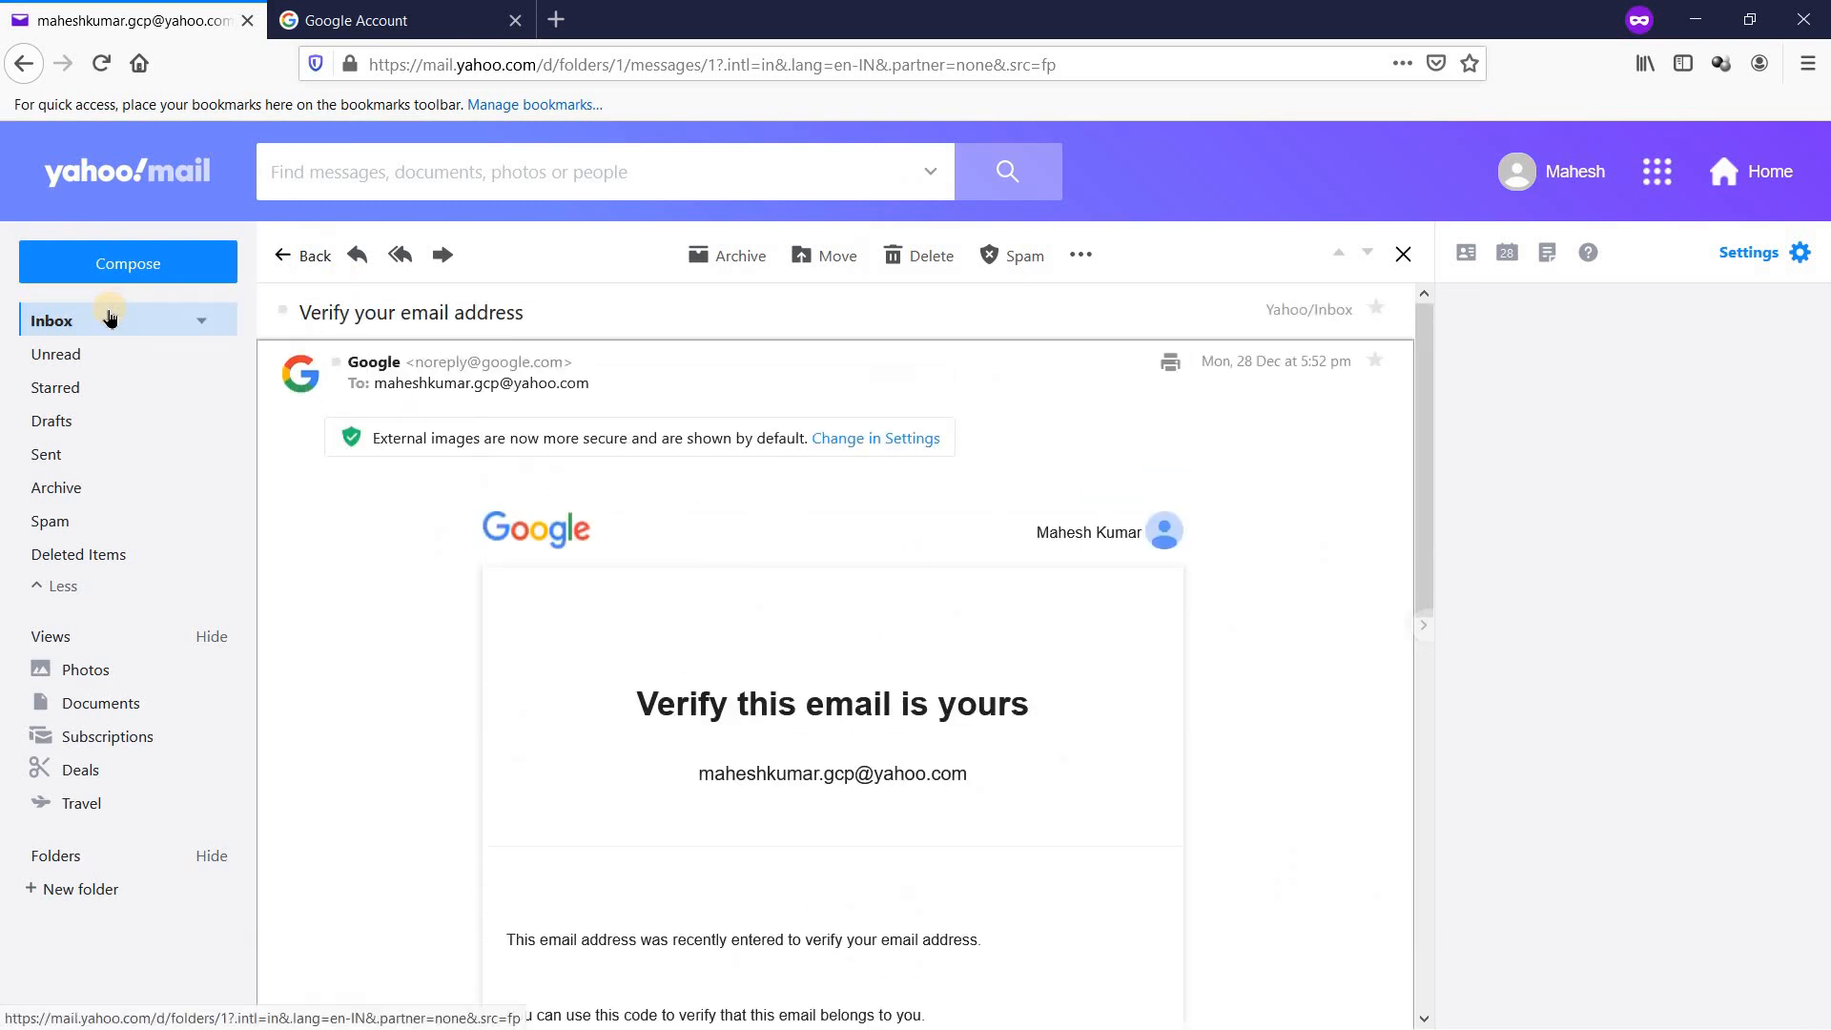
{"action": "scroll", "coordinate": [816, 682], "scroll_direction": "down", "scroll_amount": 6}
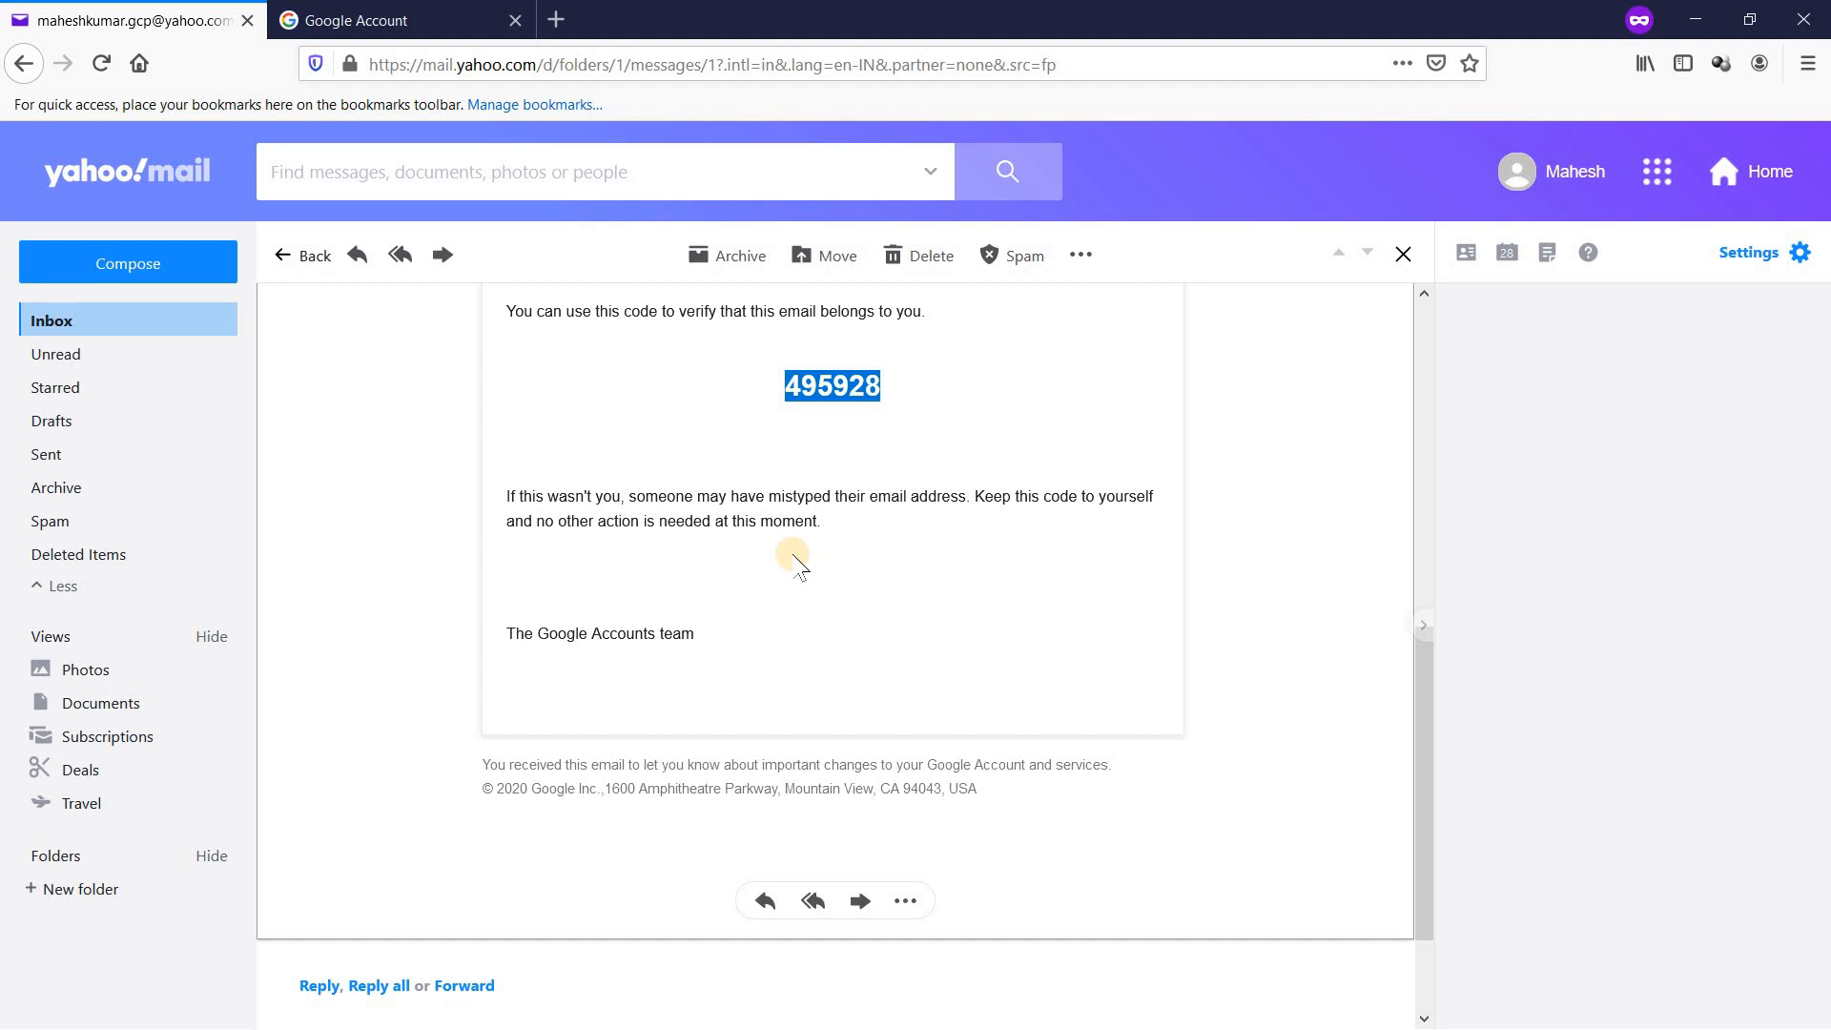
{"action": "key", "text": "alt+Tab"}
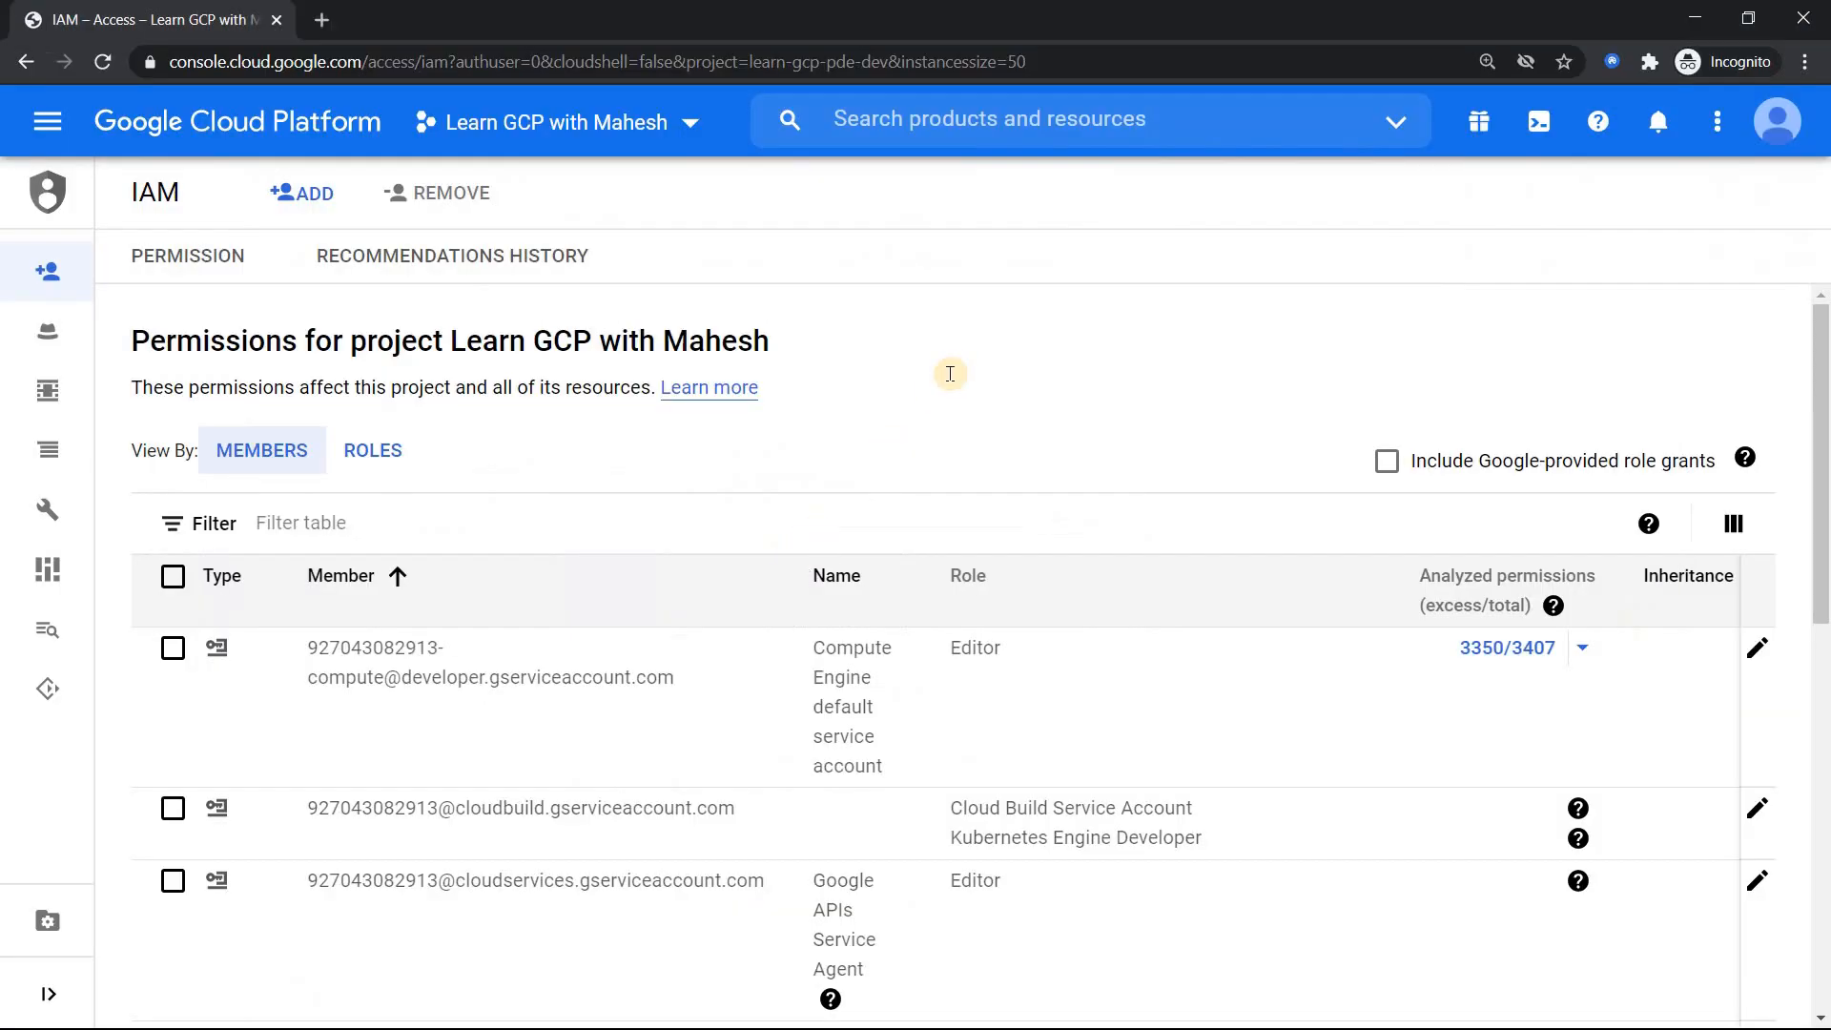
Step: Re-enter the Yahoo address as a new member, cancel after the error, and reload IAM
{"action": "left_click", "coordinate": [318, 198]}
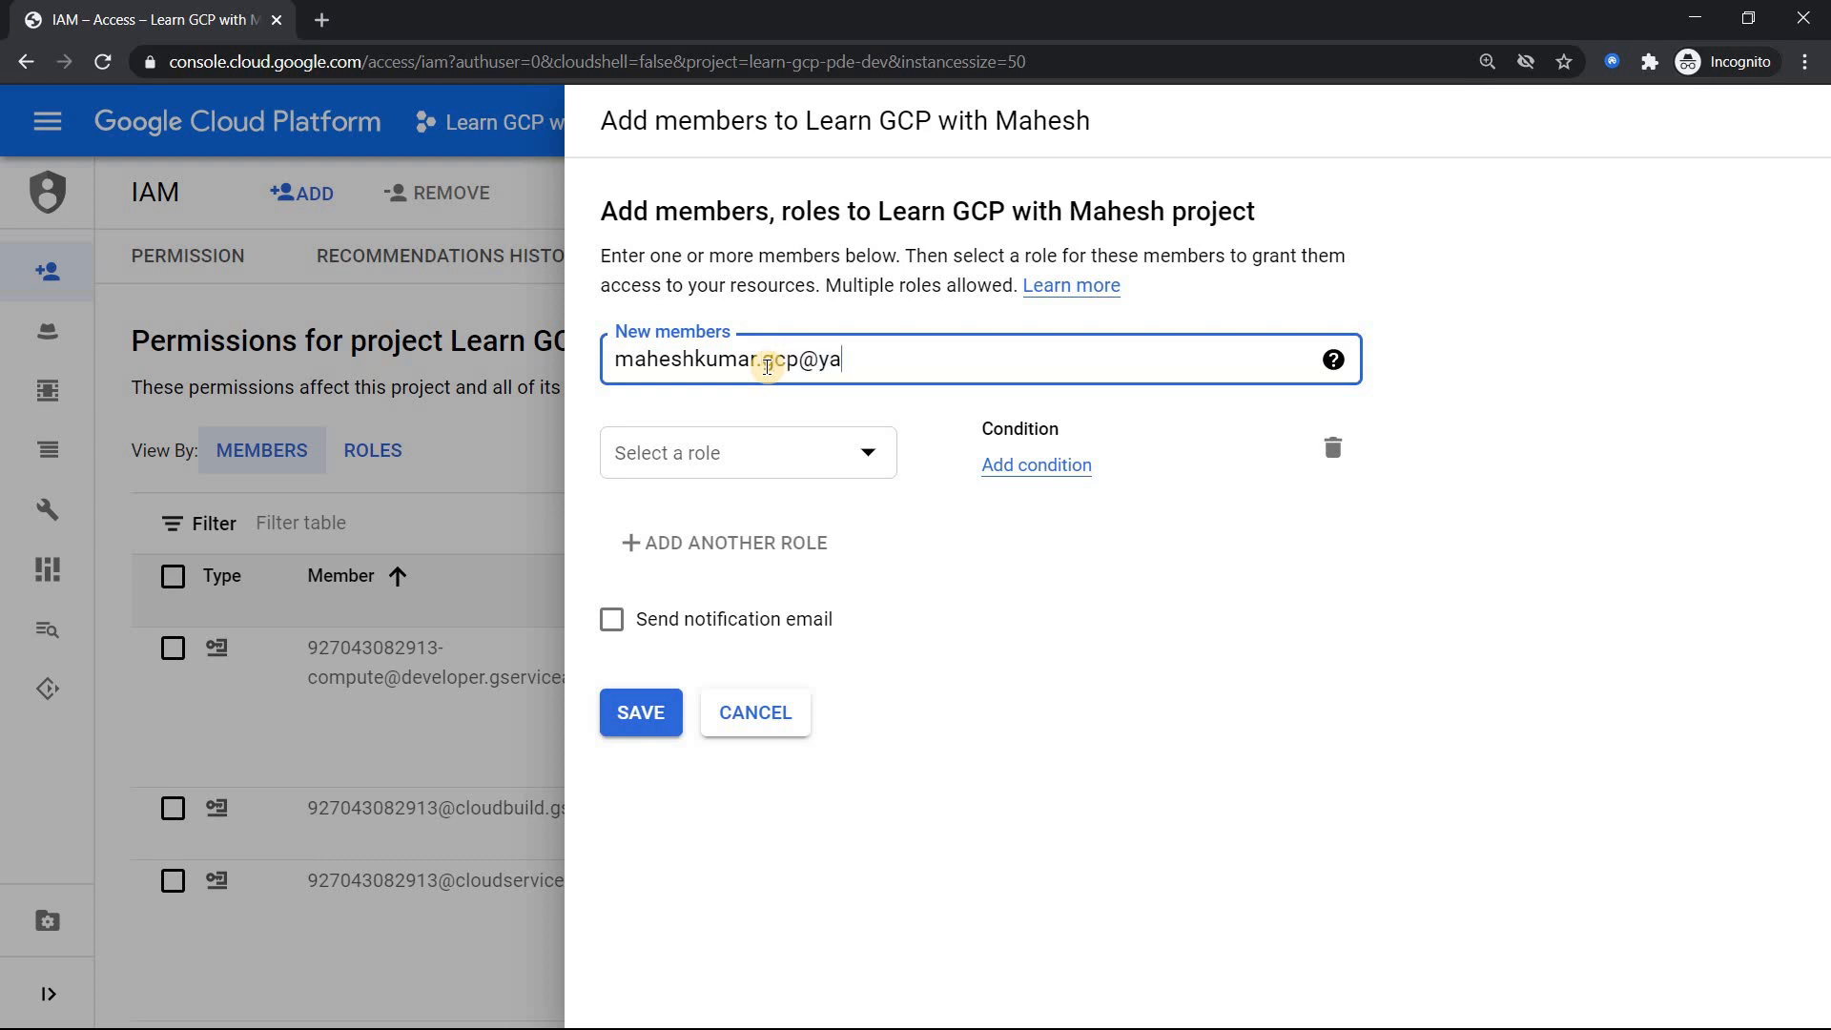
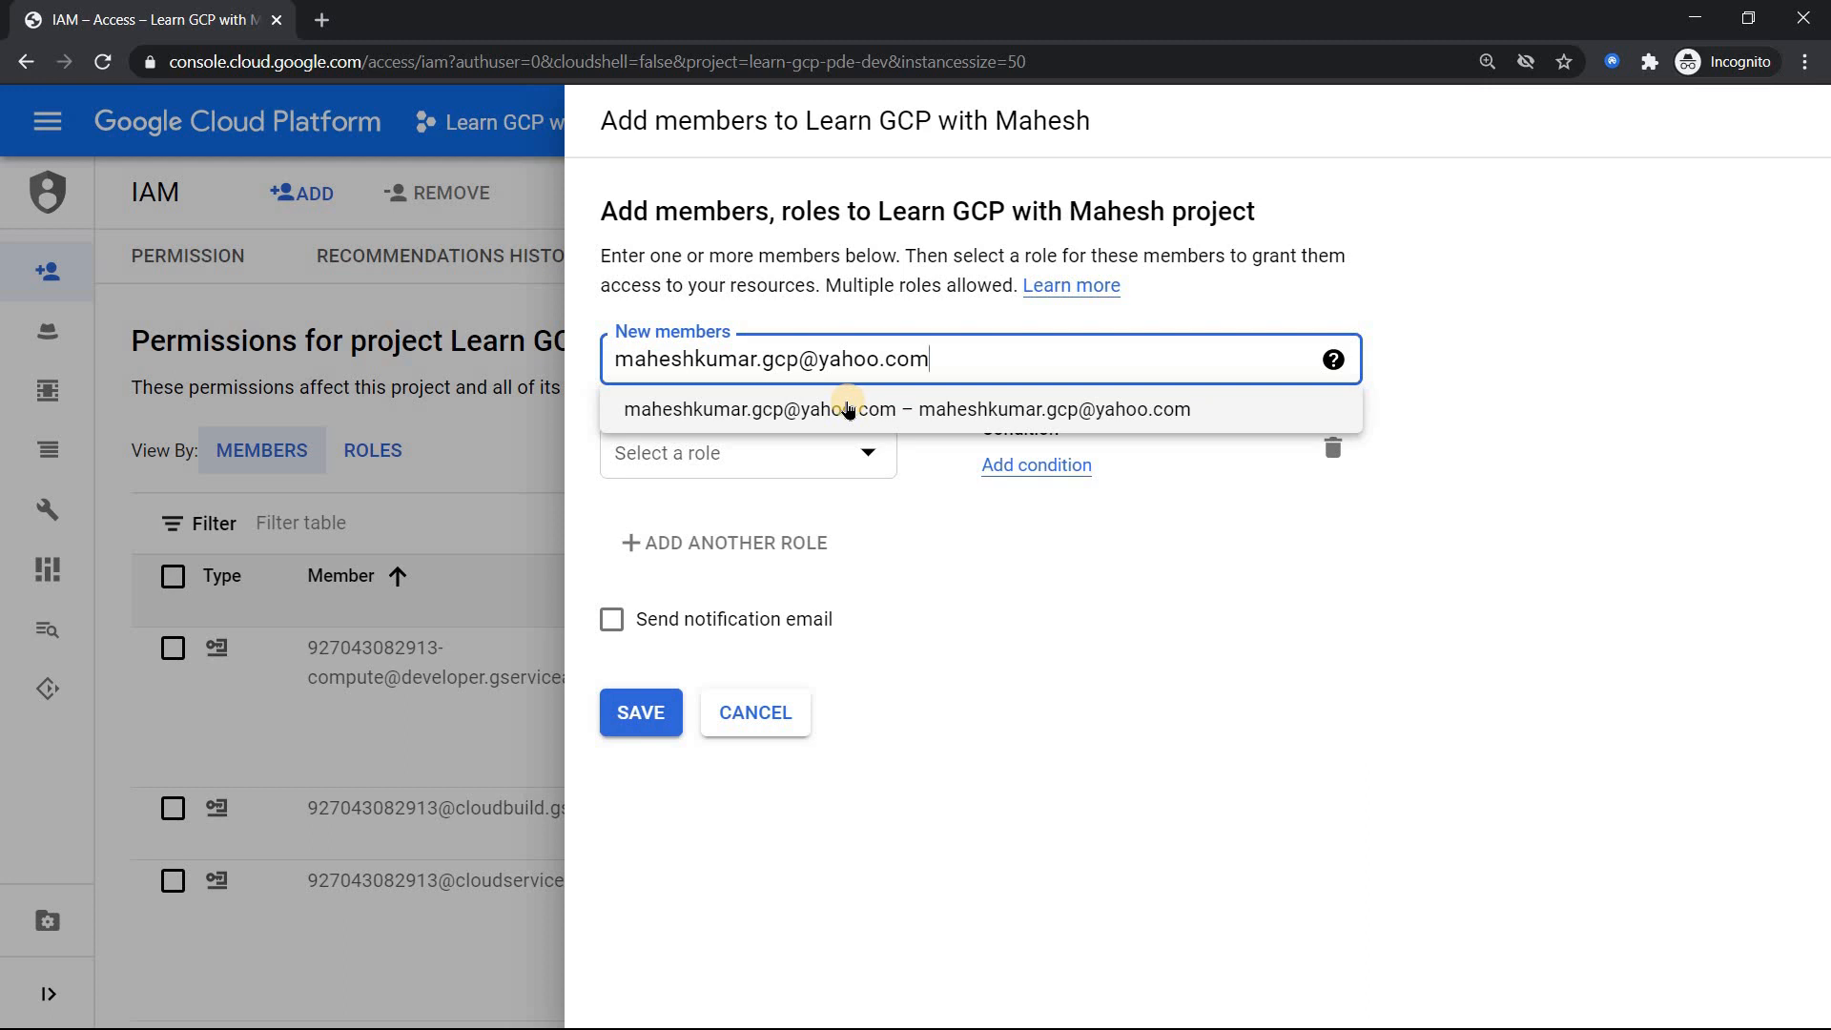
{"action": "left_click", "coordinate": [848, 410]}
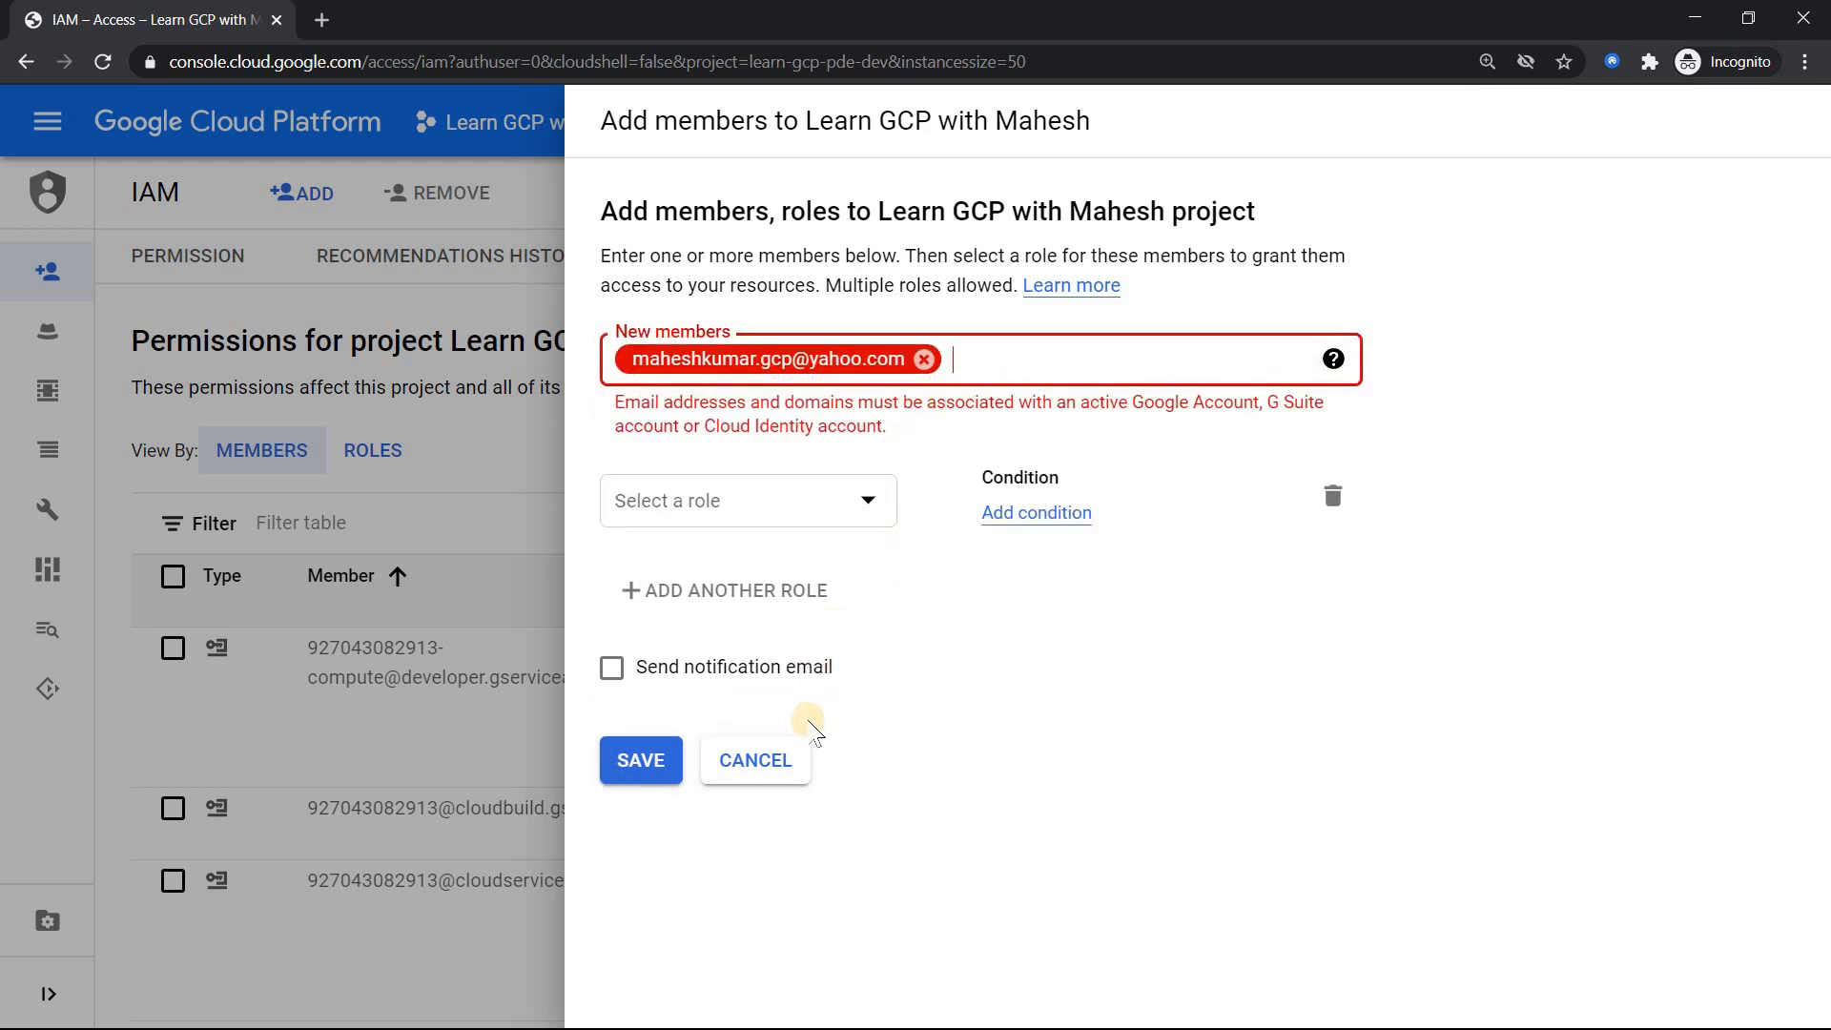
{"action": "left_click", "coordinate": [763, 769]}
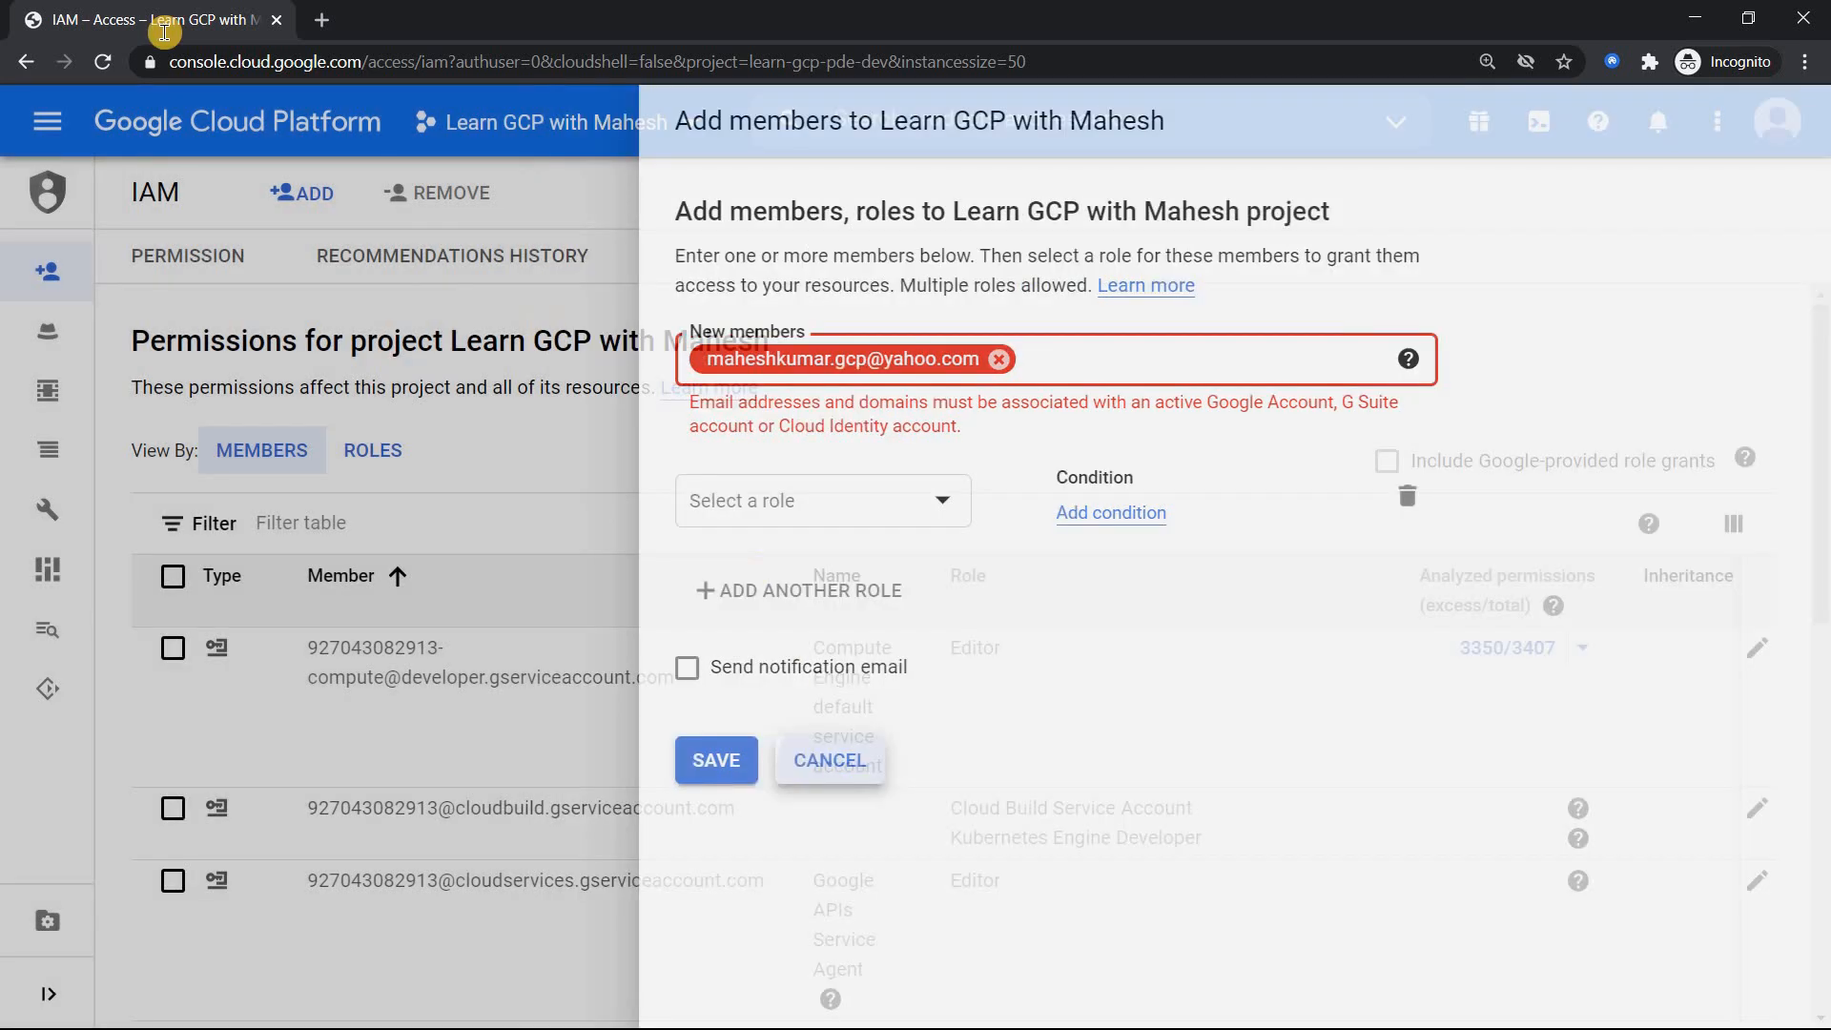
{"action": "left_click", "coordinate": [107, 59]}
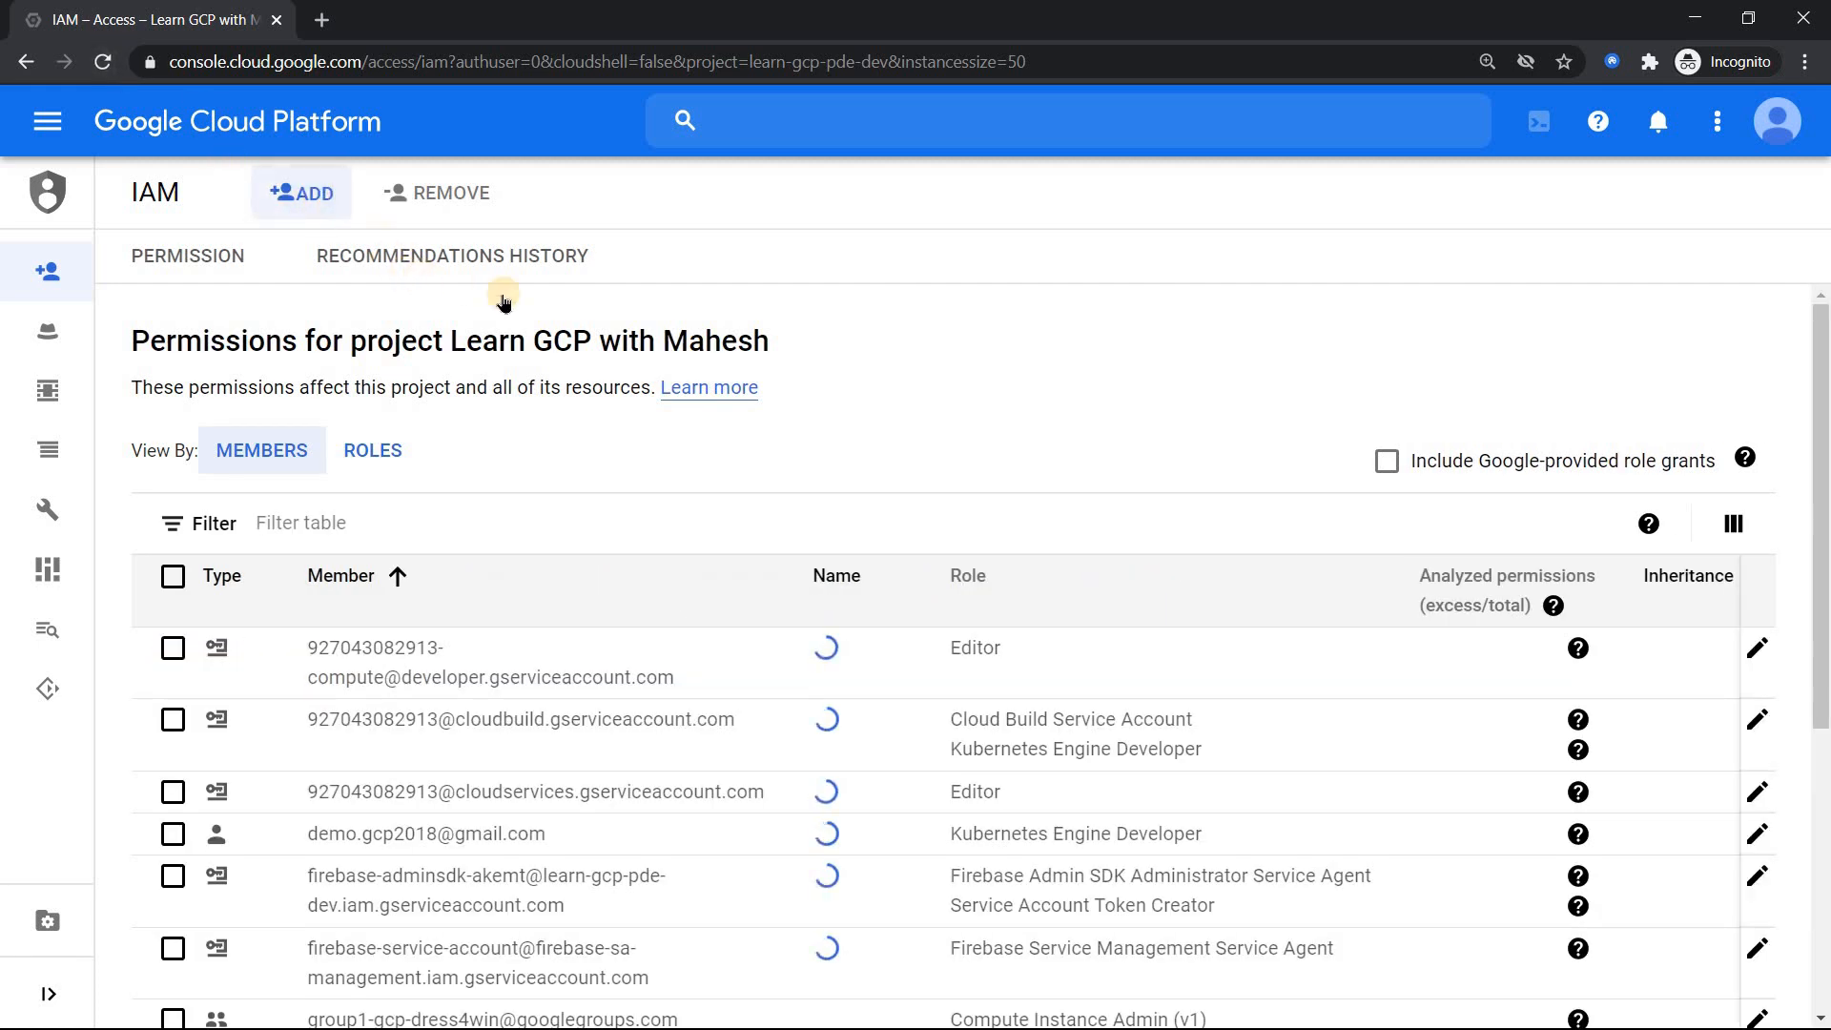
Step: Add the Yahoo email address as a new project member with the Cloud Storage > Storage Admin role
{"action": "left_click", "coordinate": [352, 218]}
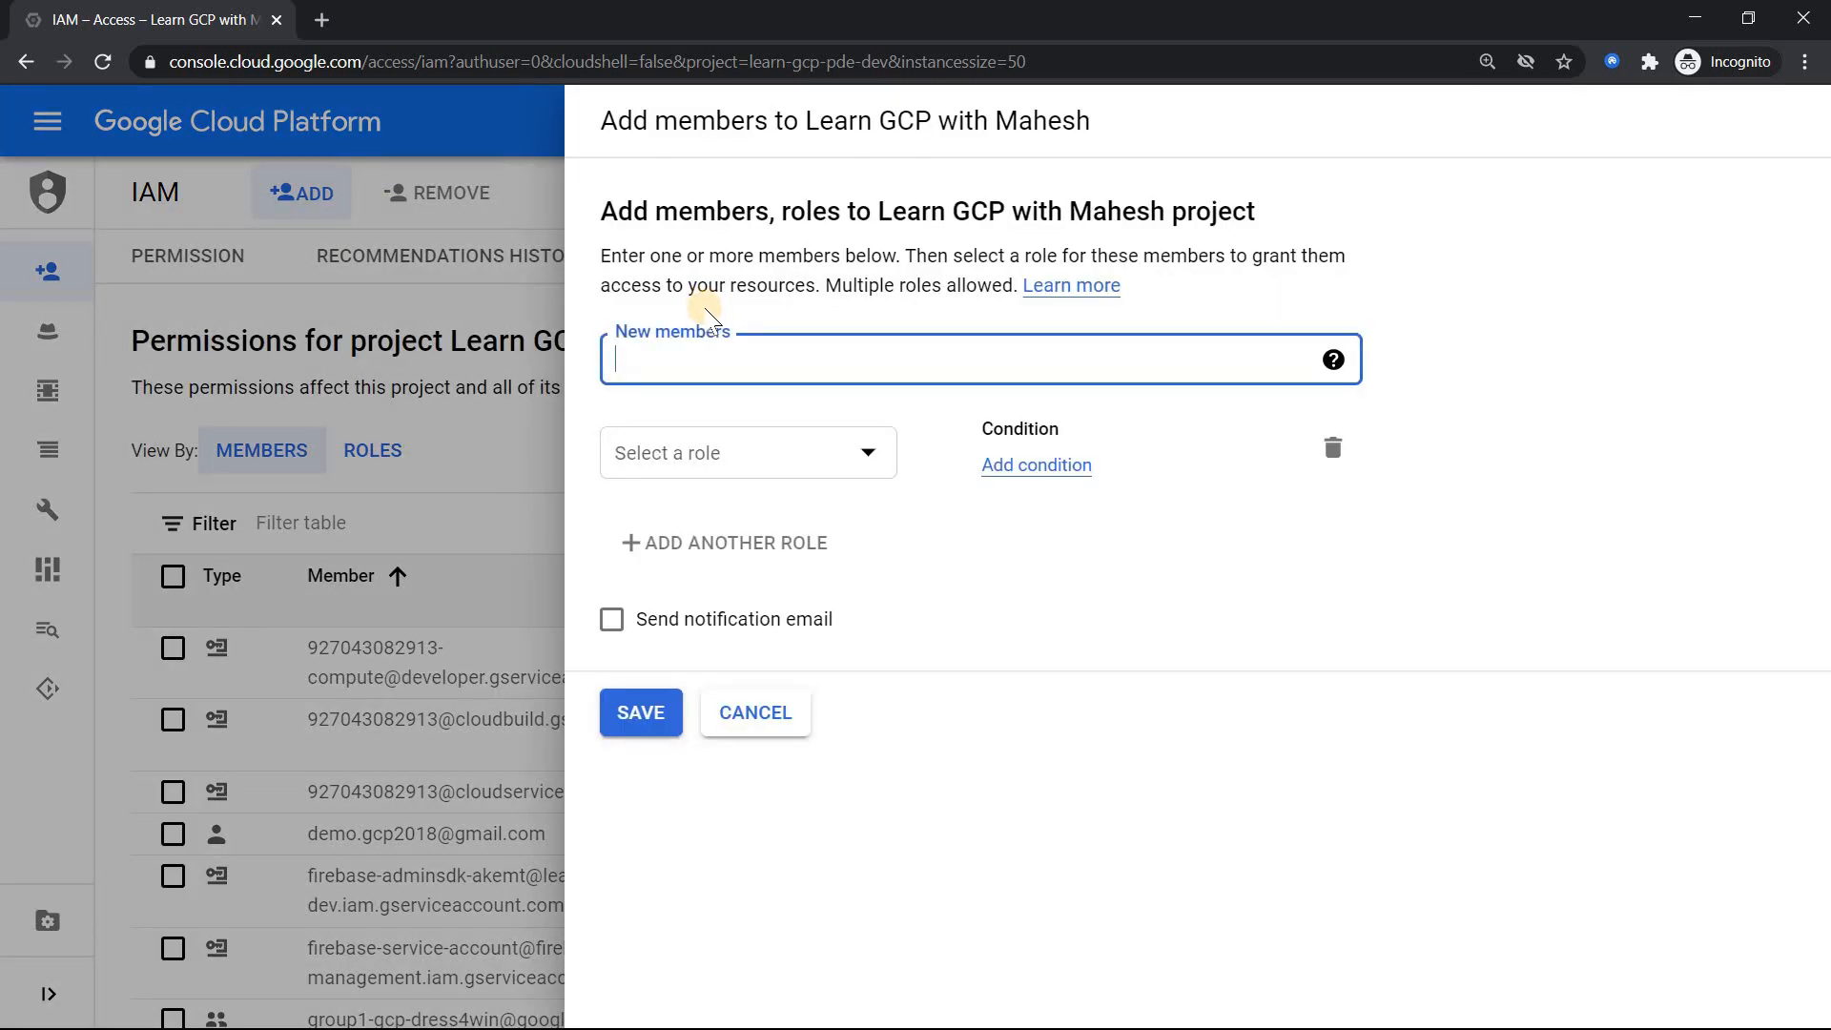
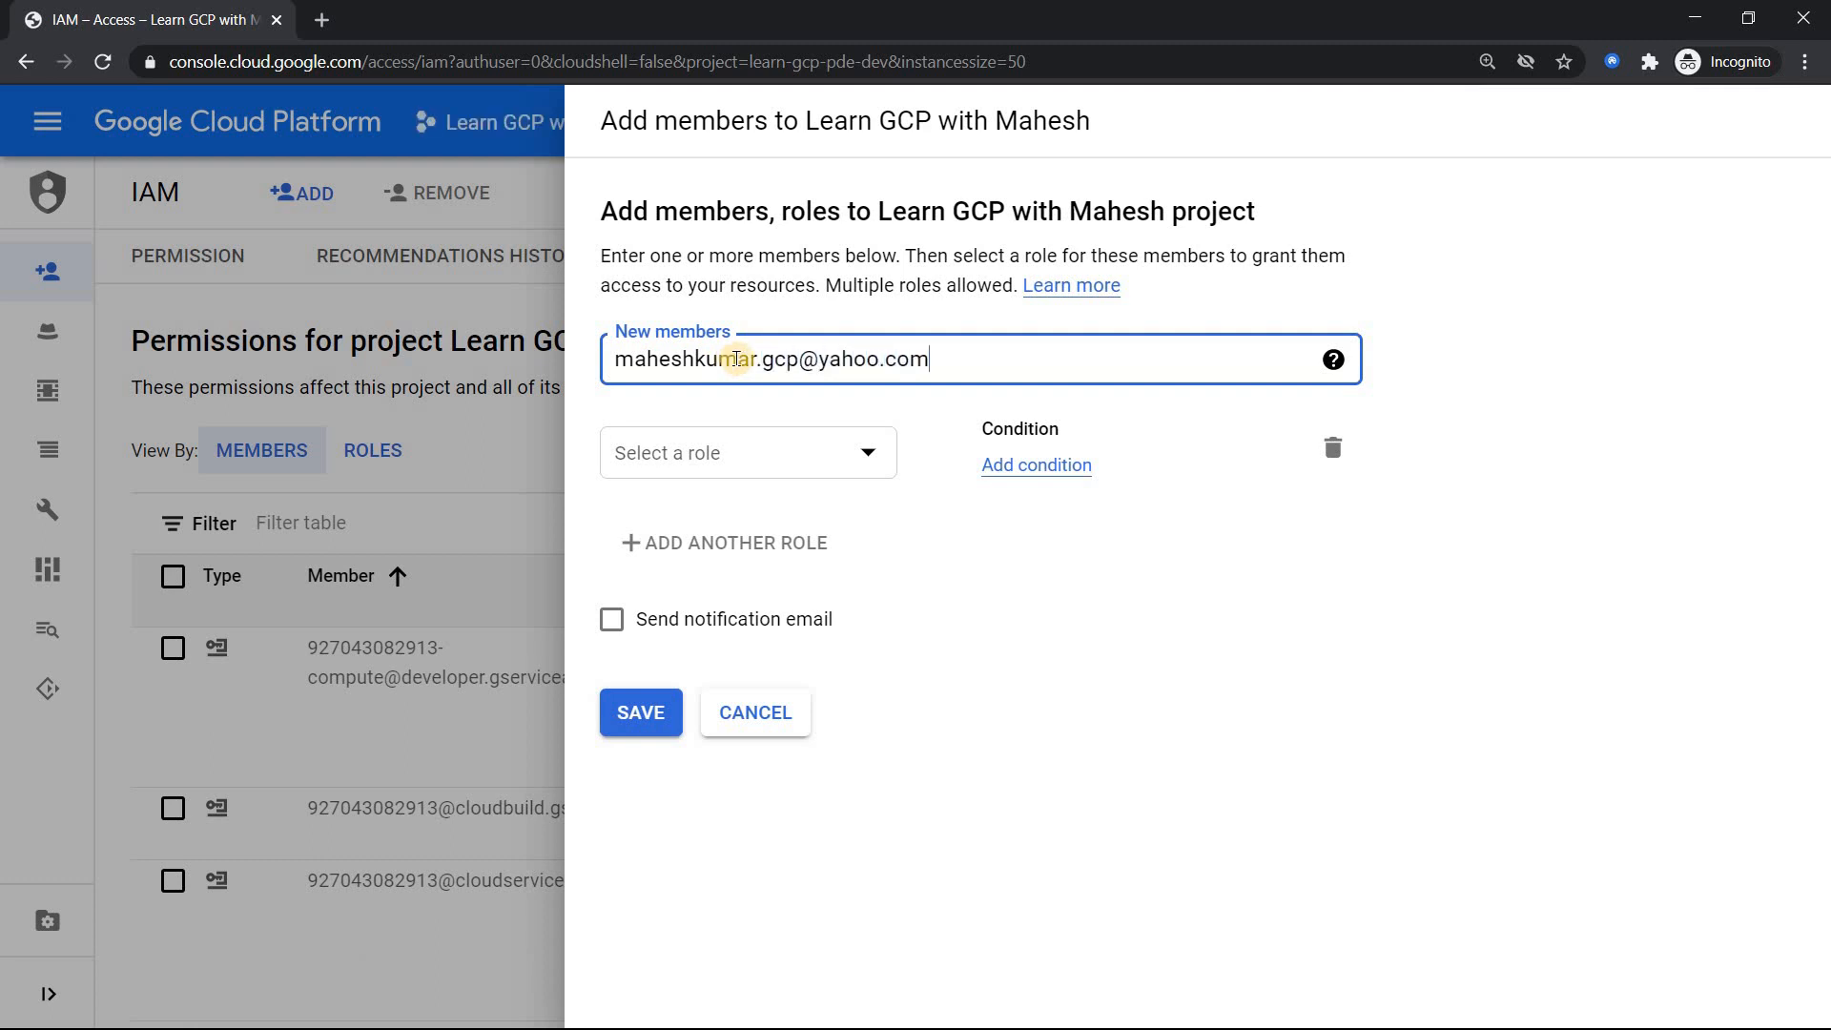
{"action": "left_click", "coordinate": [777, 412]}
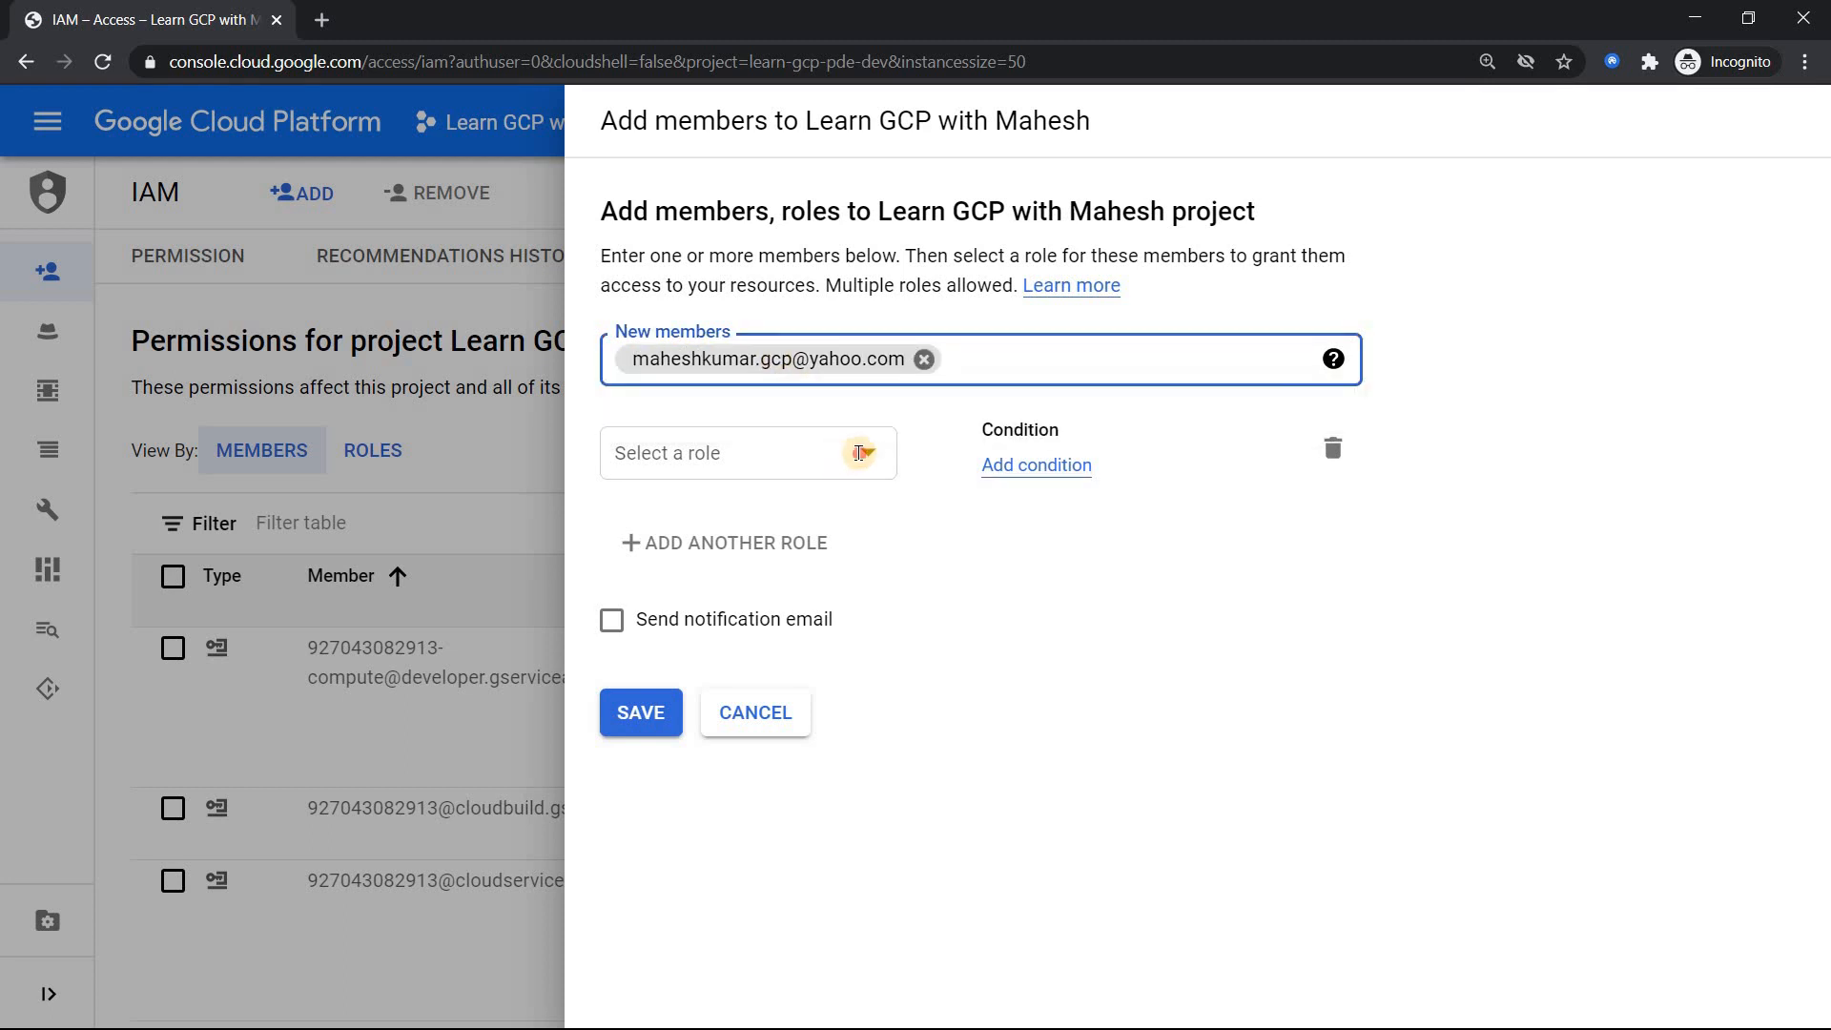
{"action": "left_click", "coordinate": [860, 453]}
{"action": "scroll", "coordinate": [747, 686], "scroll_direction": "down", "scroll_amount": 5}
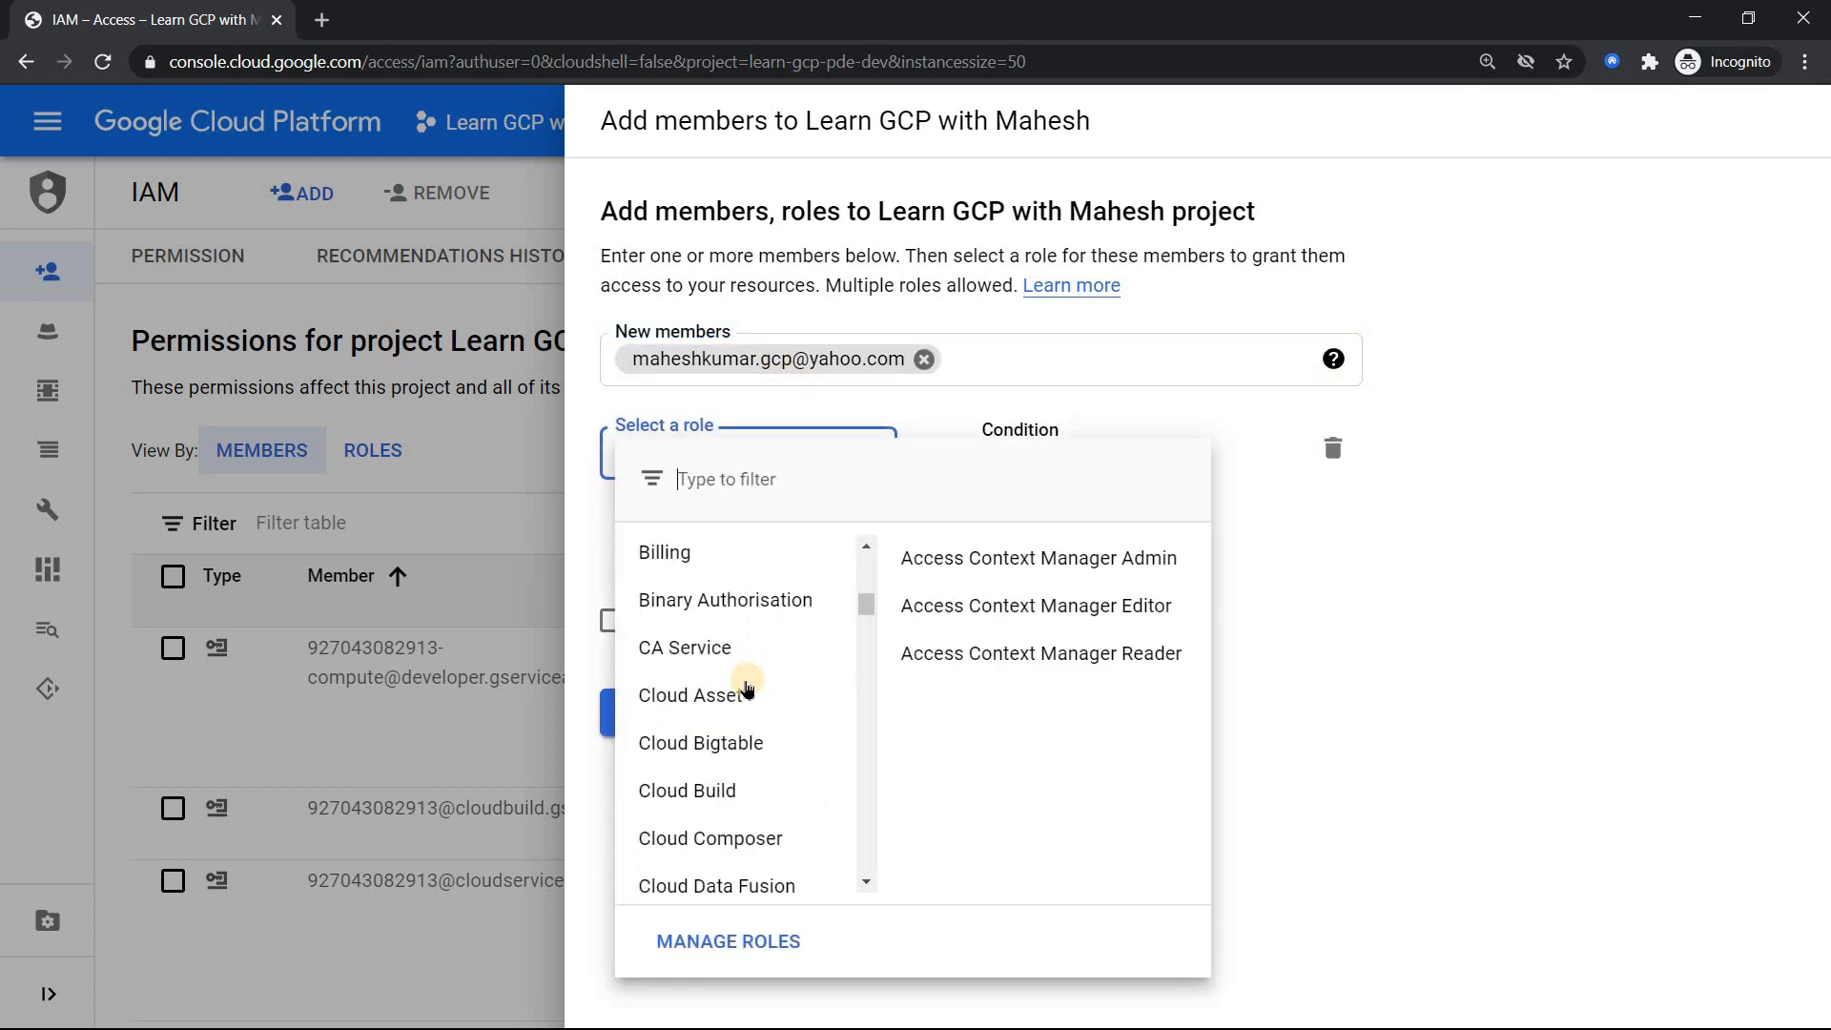
{"action": "scroll", "coordinate": [746, 687], "scroll_direction": "down", "scroll_amount": 6}
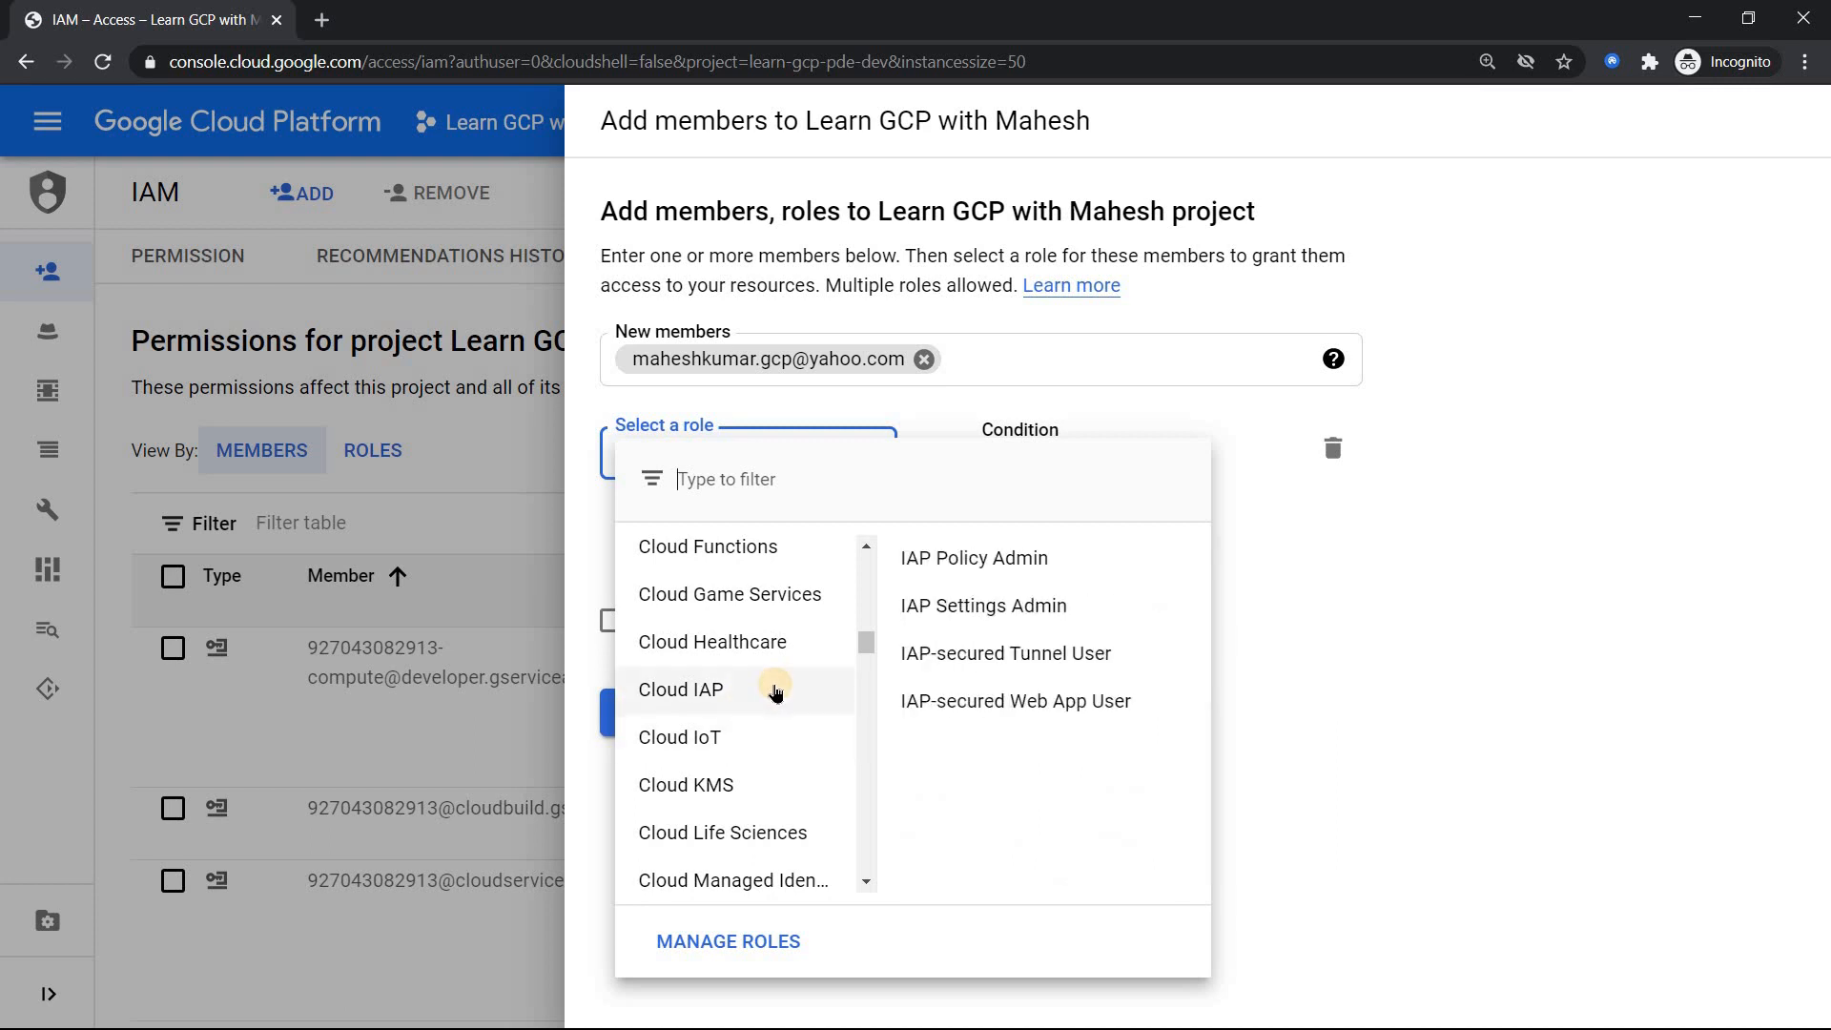
{"action": "scroll", "coordinate": [775, 694], "scroll_direction": "down", "scroll_amount": 6}
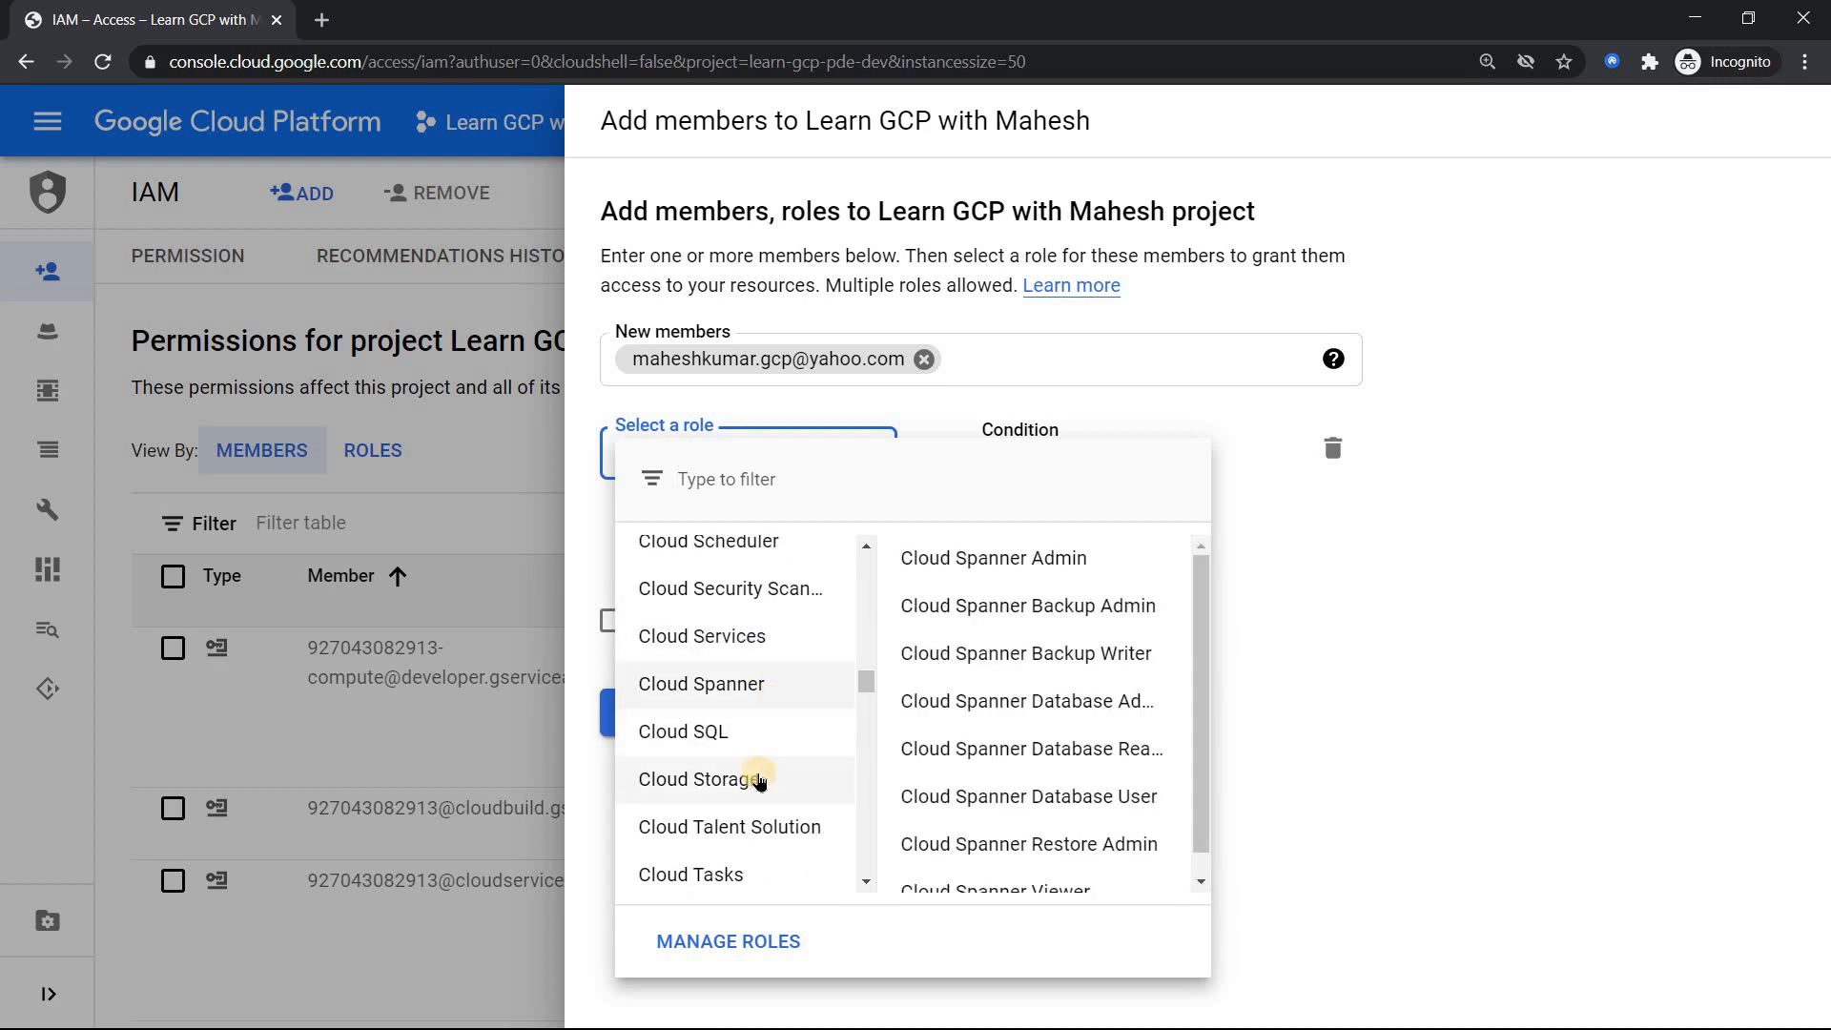
{"action": "mouse_move", "coordinate": [759, 780]}
{"action": "left_click", "coordinate": [928, 568]}
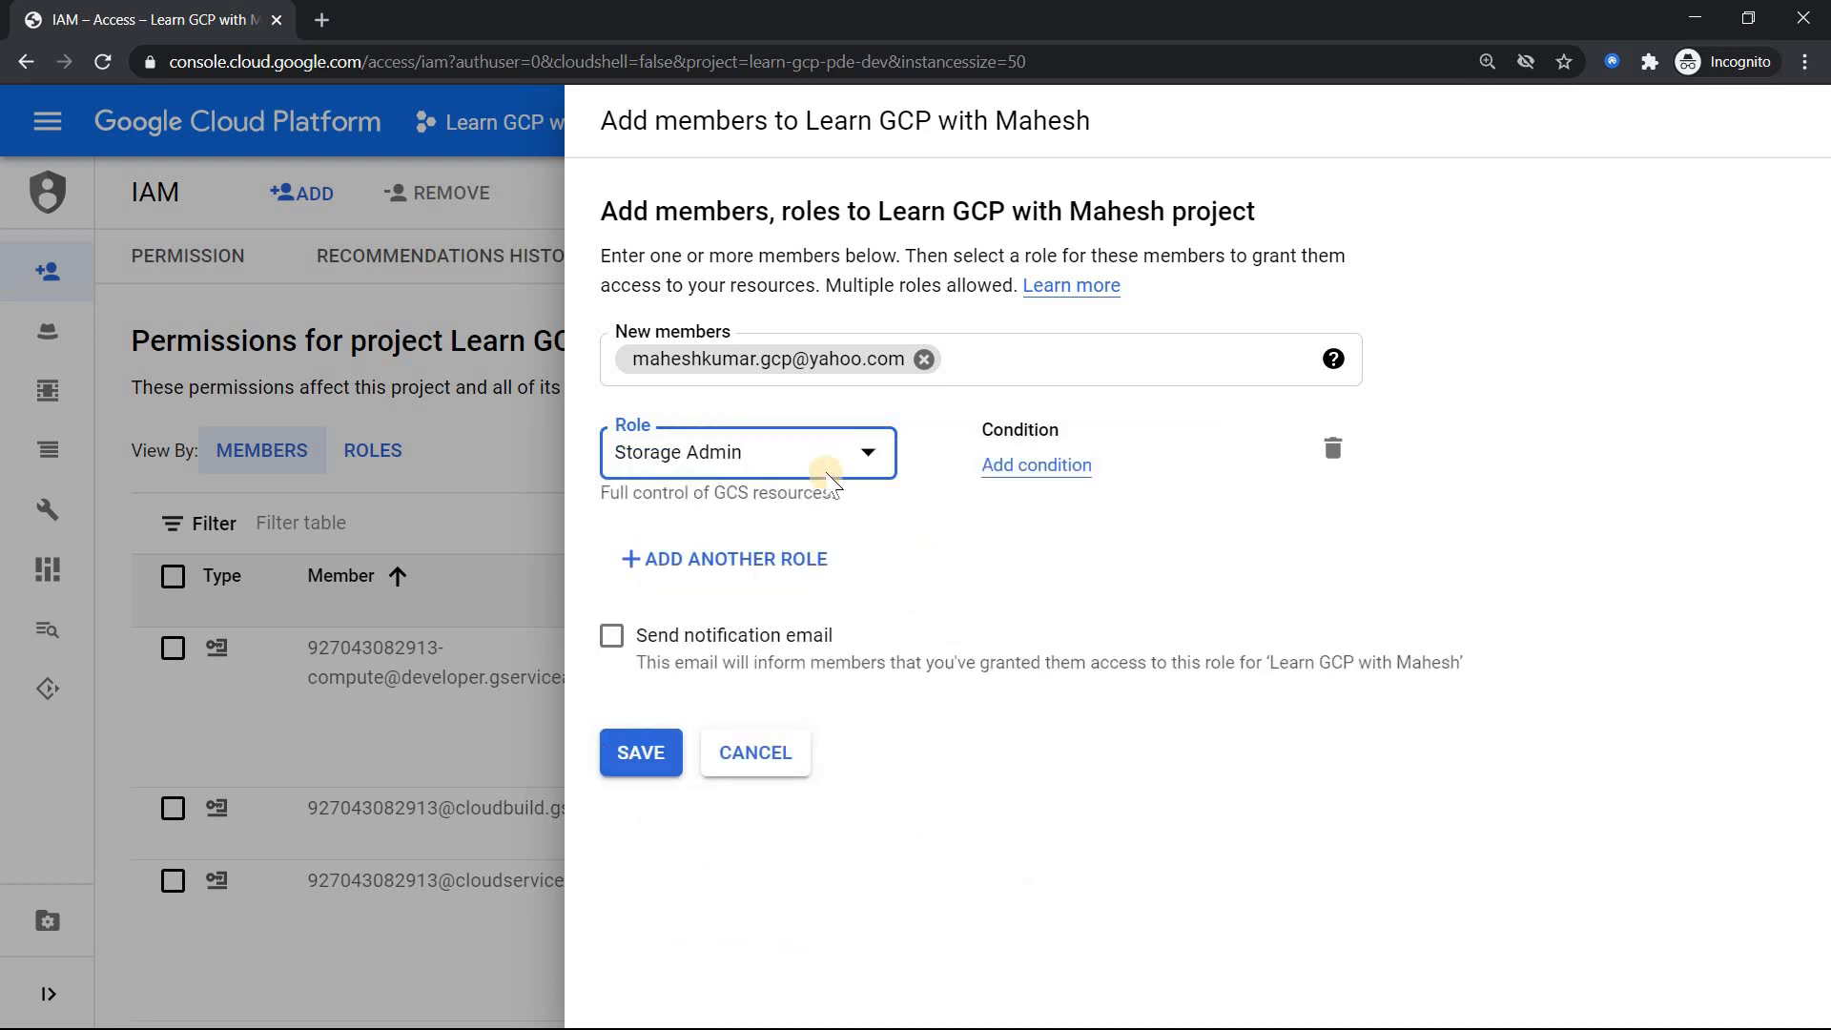
Step: Save the grant, sending a notification email saying 'Hi Yahoo User, this is you access to GCP Console.'
{"action": "left_click", "coordinate": [611, 635]}
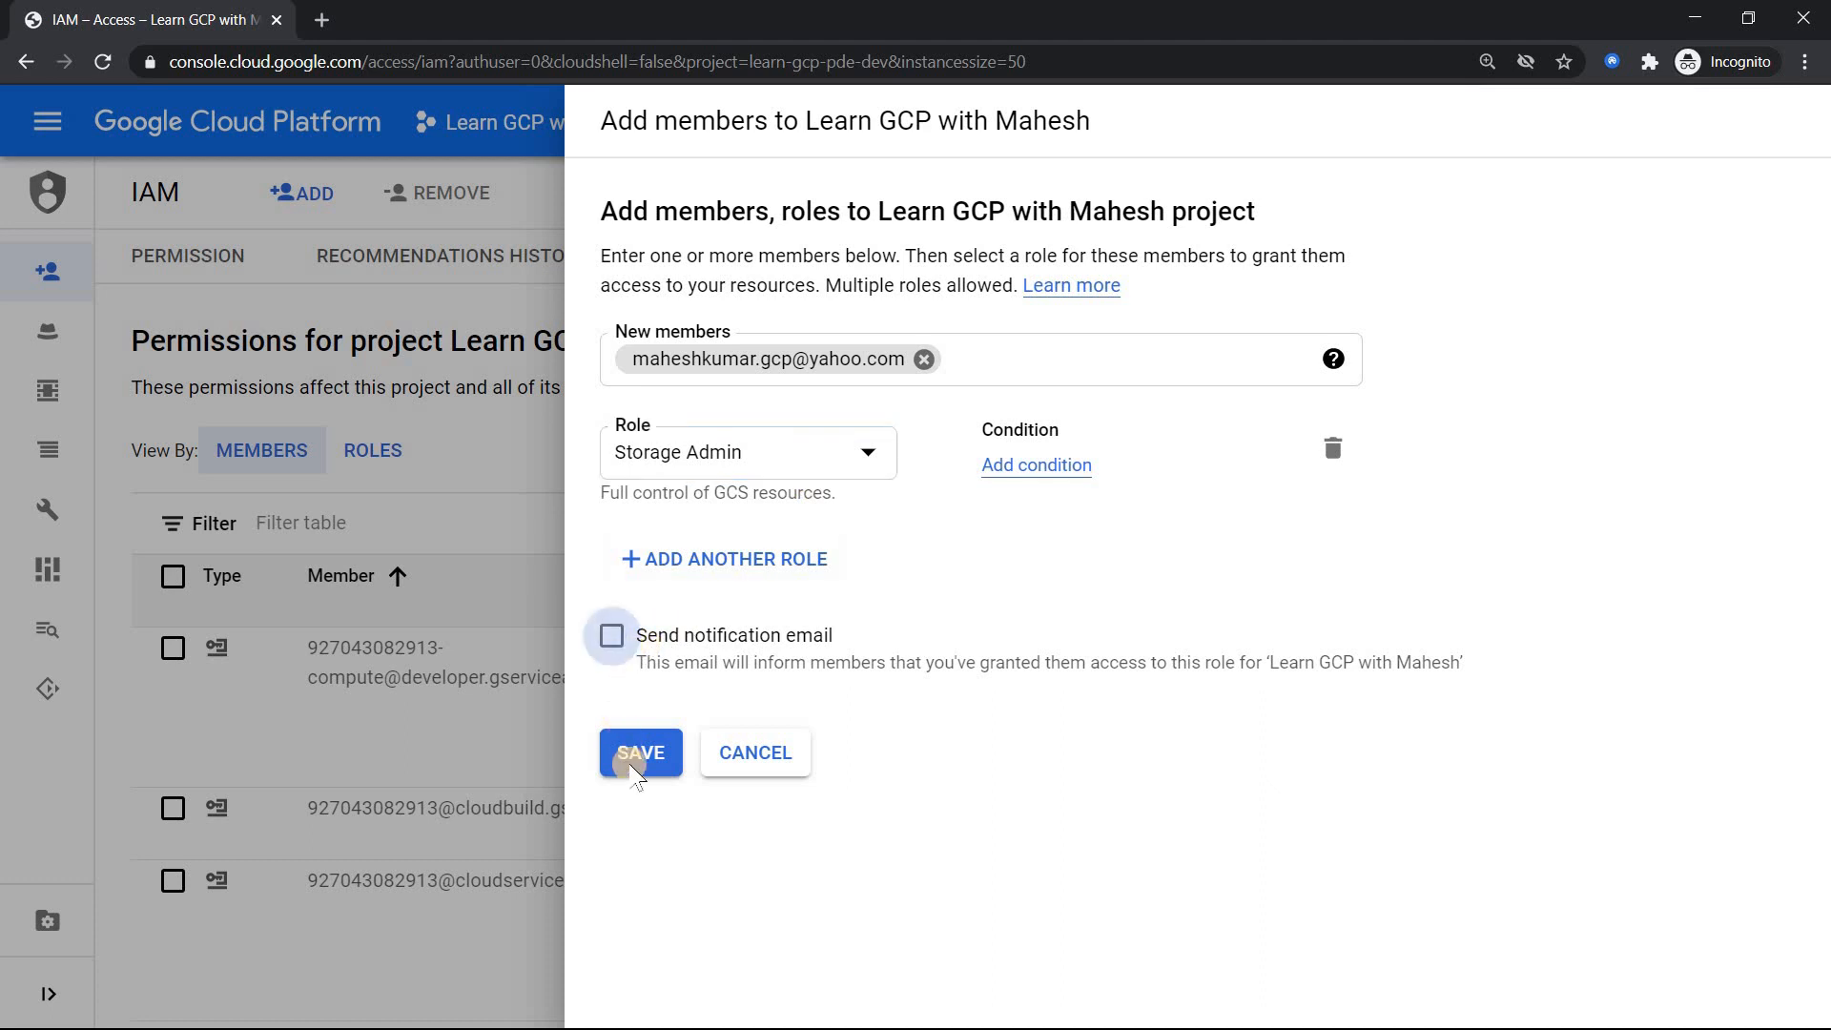
{"action": "left_click", "coordinate": [759, 720]}
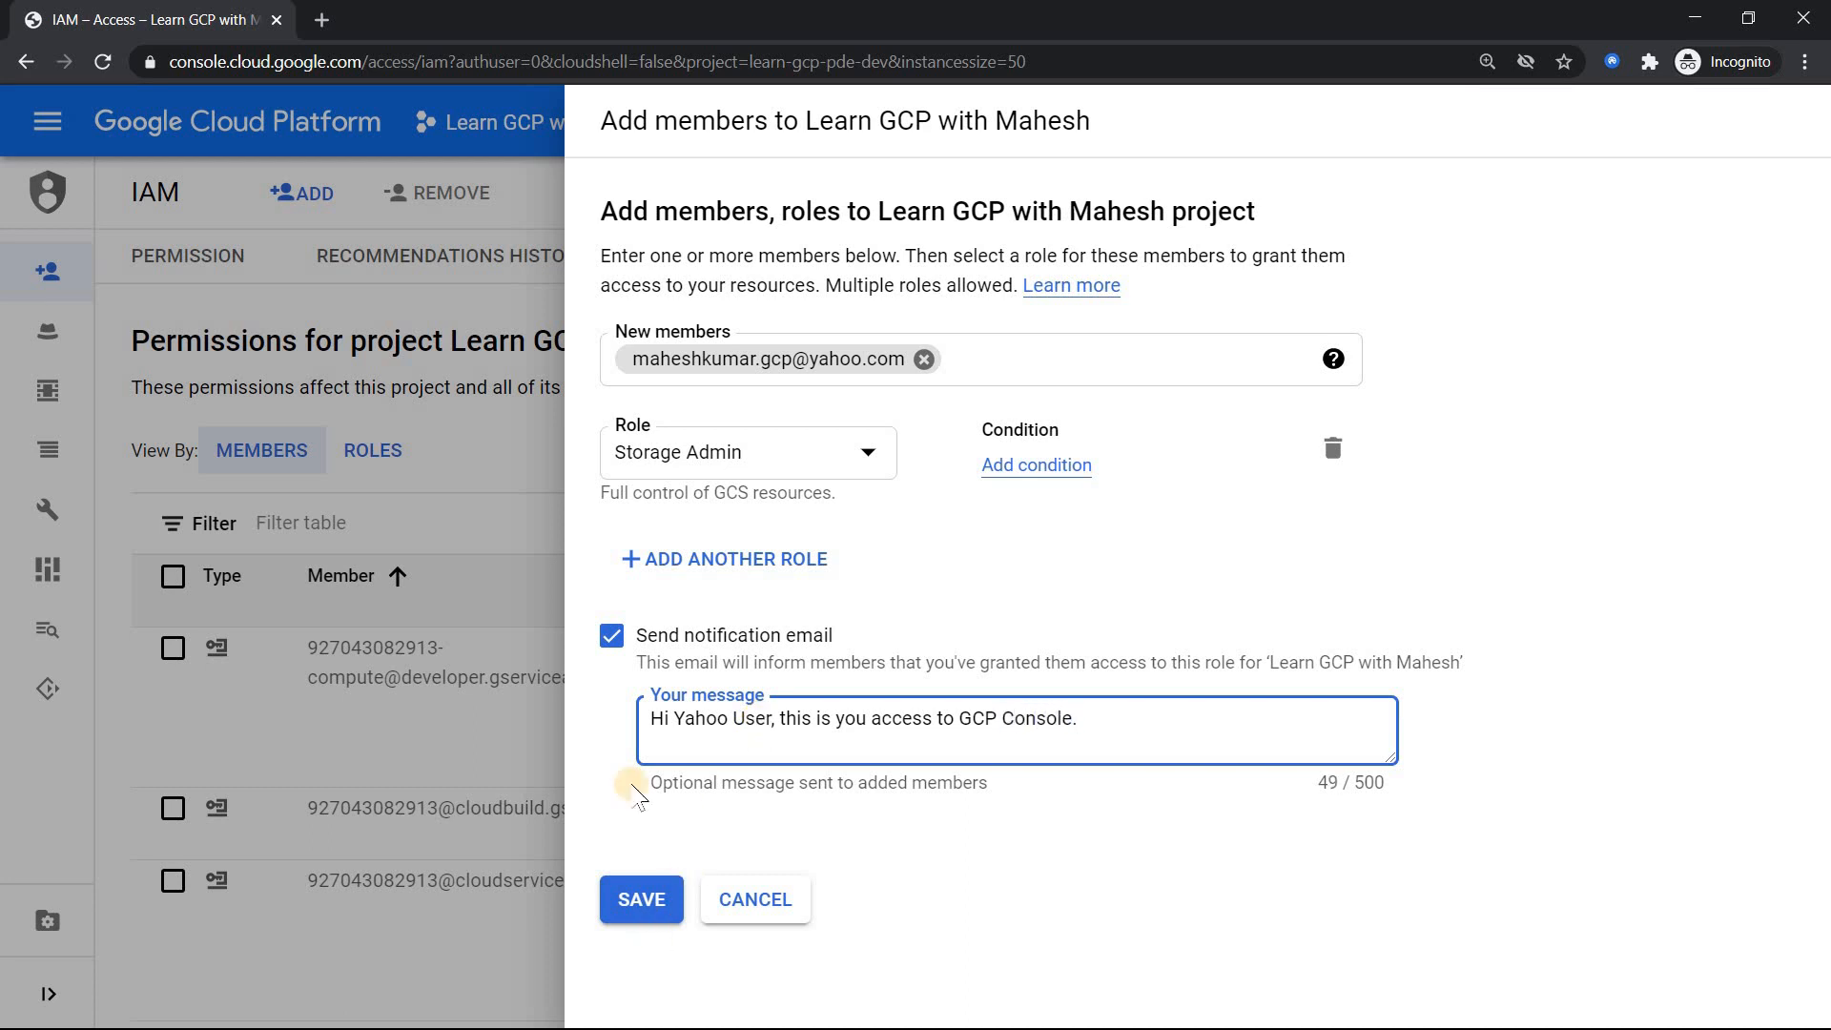
{"action": "left_click", "coordinate": [634, 898]}
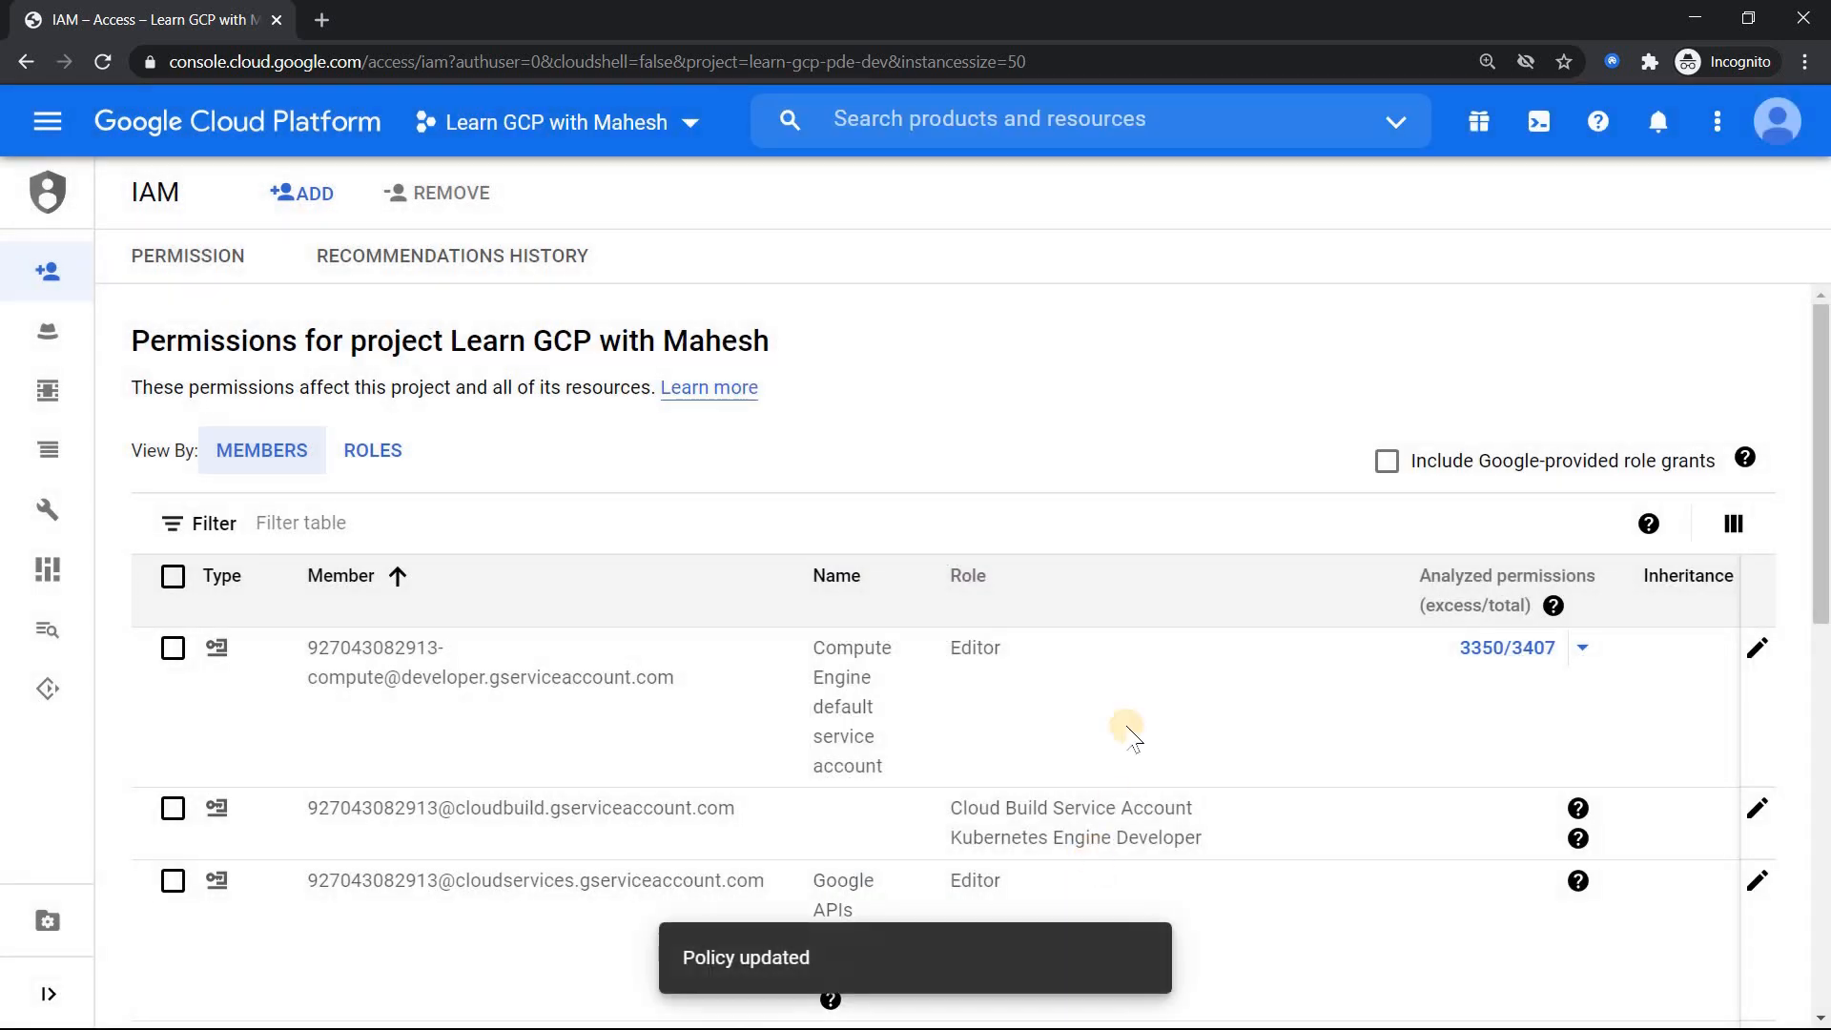
Step: Filter the IAM permissions table to Type: User, showing the Yahoo account with Storage Admin
{"action": "left_click", "coordinate": [603, 526]}
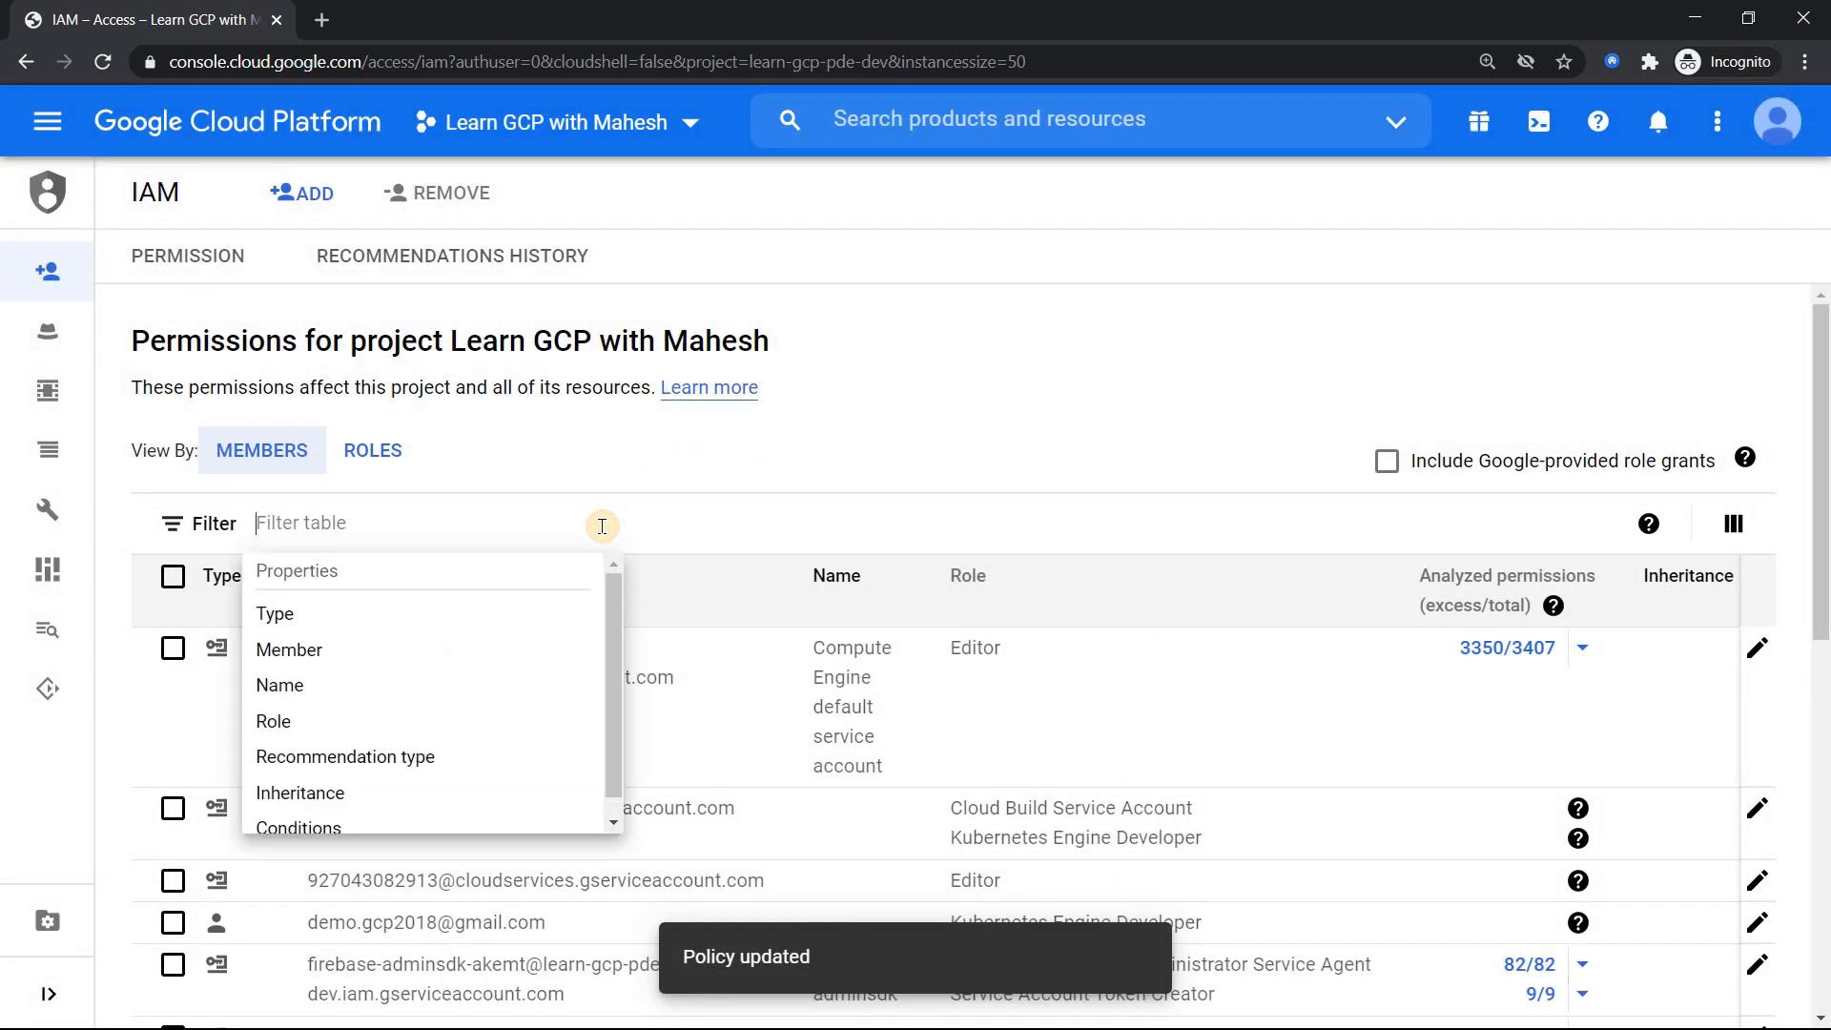
{"action": "left_click", "coordinate": [335, 613]}
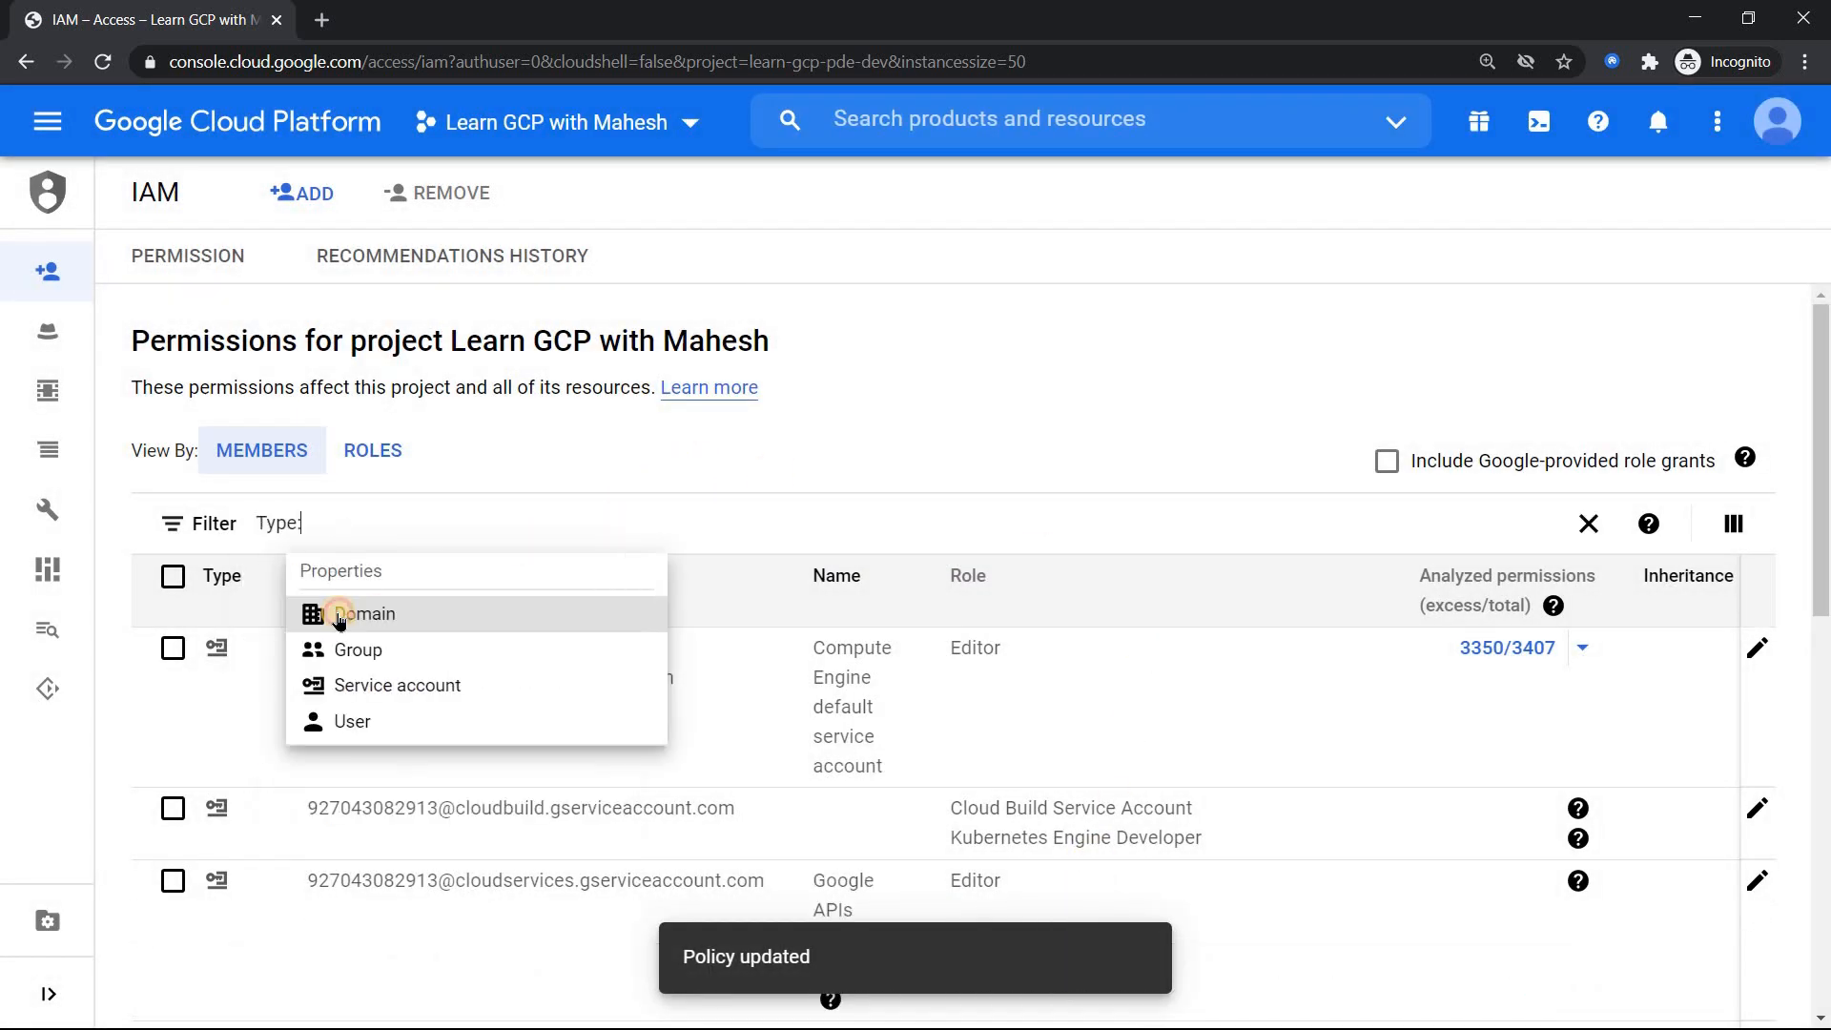
{"action": "left_click", "coordinate": [379, 725]}
{"action": "left_click", "coordinate": [1022, 401]}
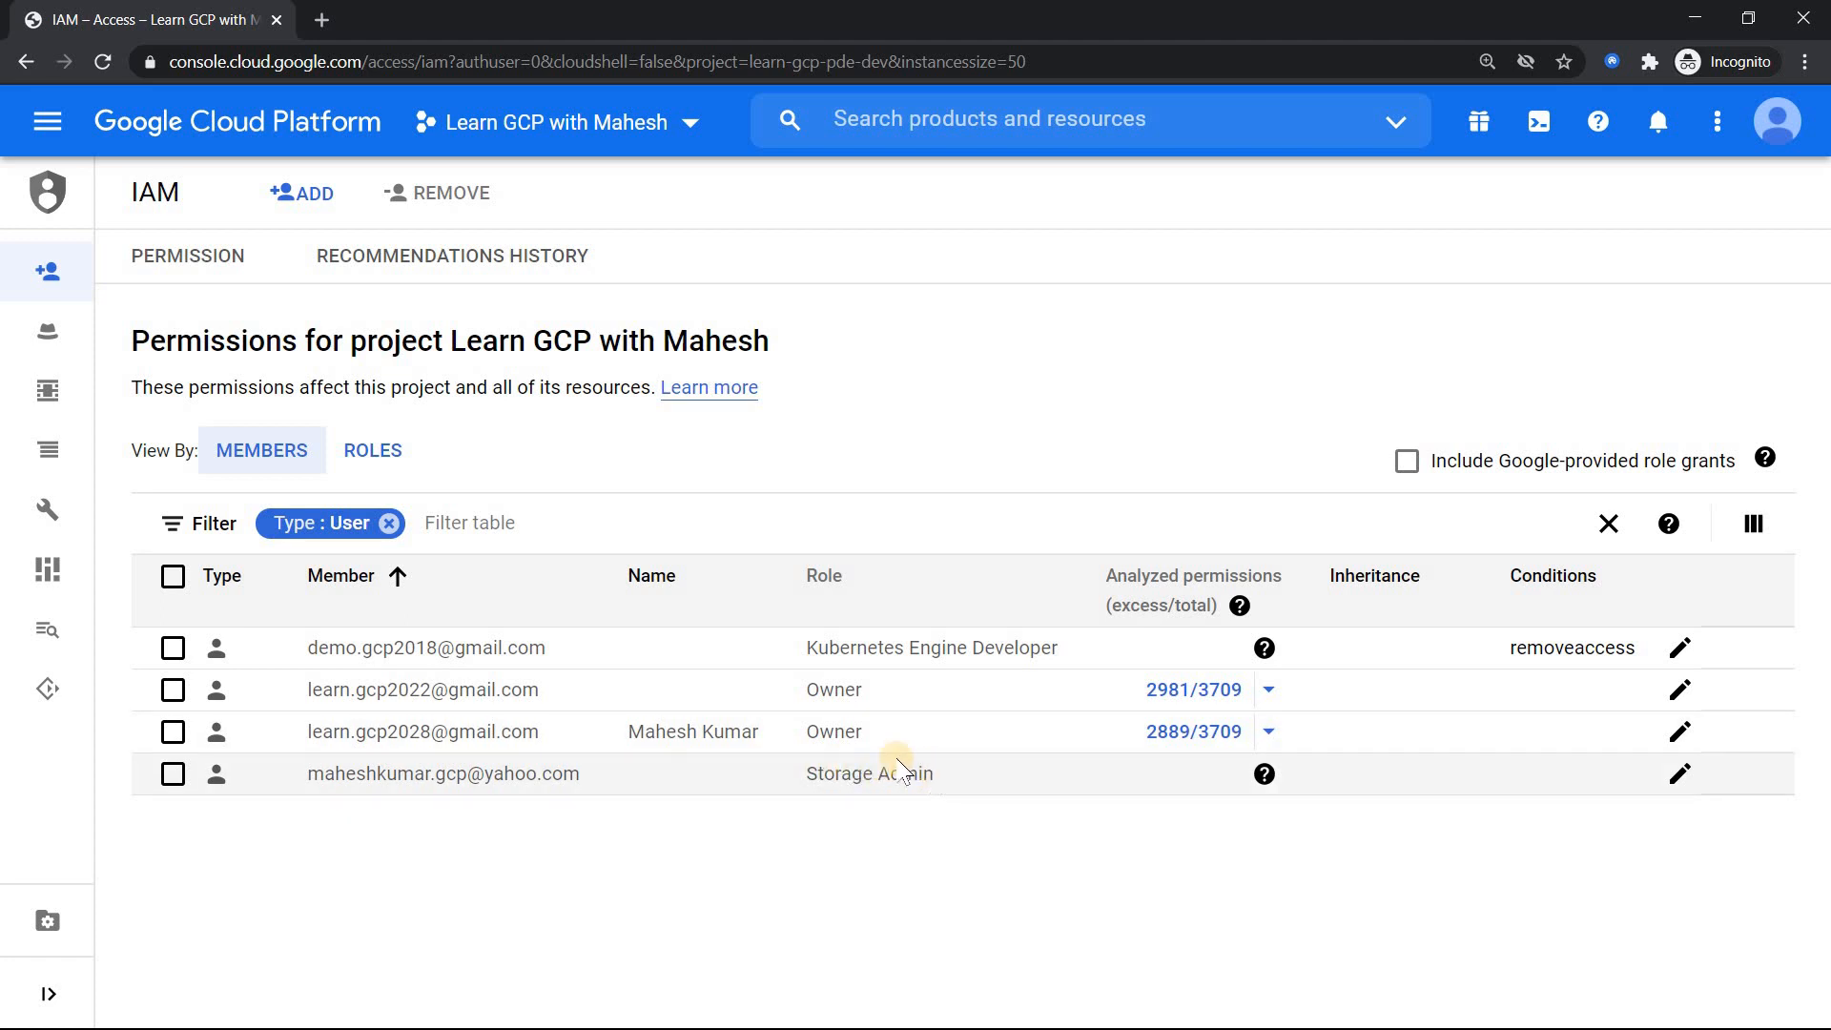
Step: Go to Storage from the navigation menu to list the artifacts.learn-gcp-pde-dev.appspot.com bucket
{"action": "left_click", "coordinate": [54, 121]}
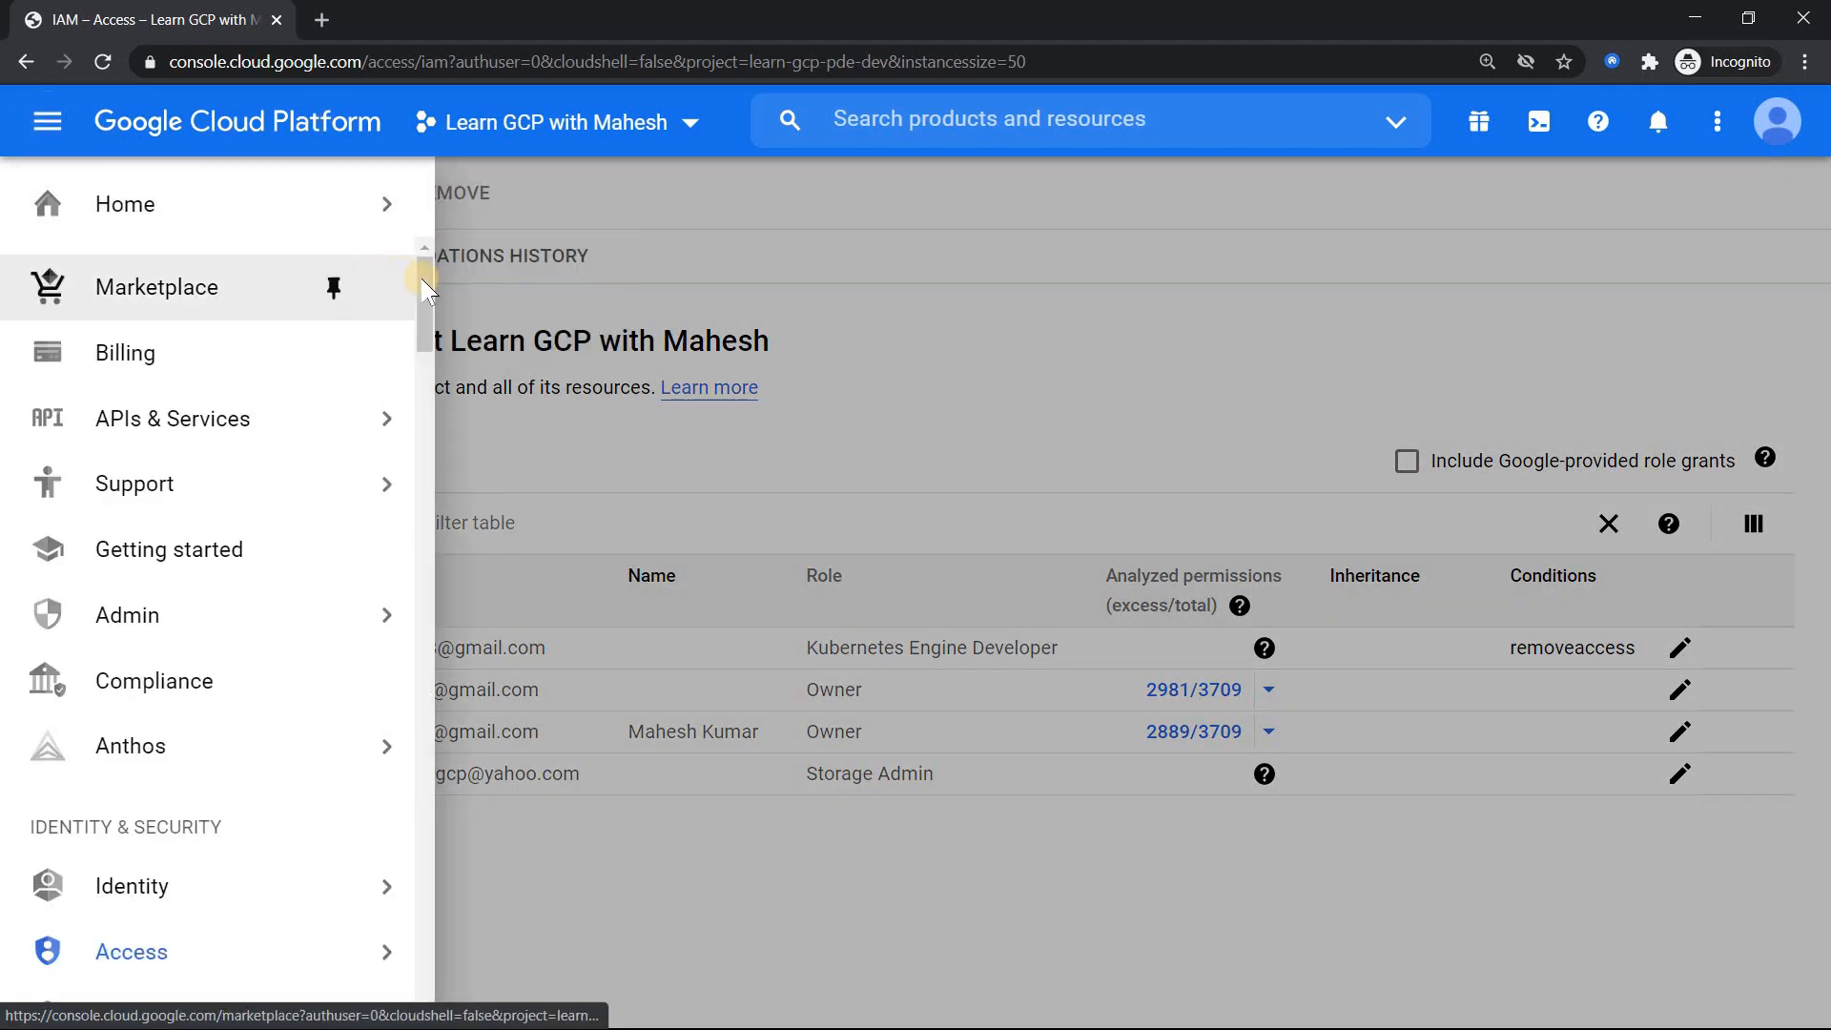
{"action": "left_click_drag", "start_coordinate": [422, 284], "coordinate": [426, 443]}
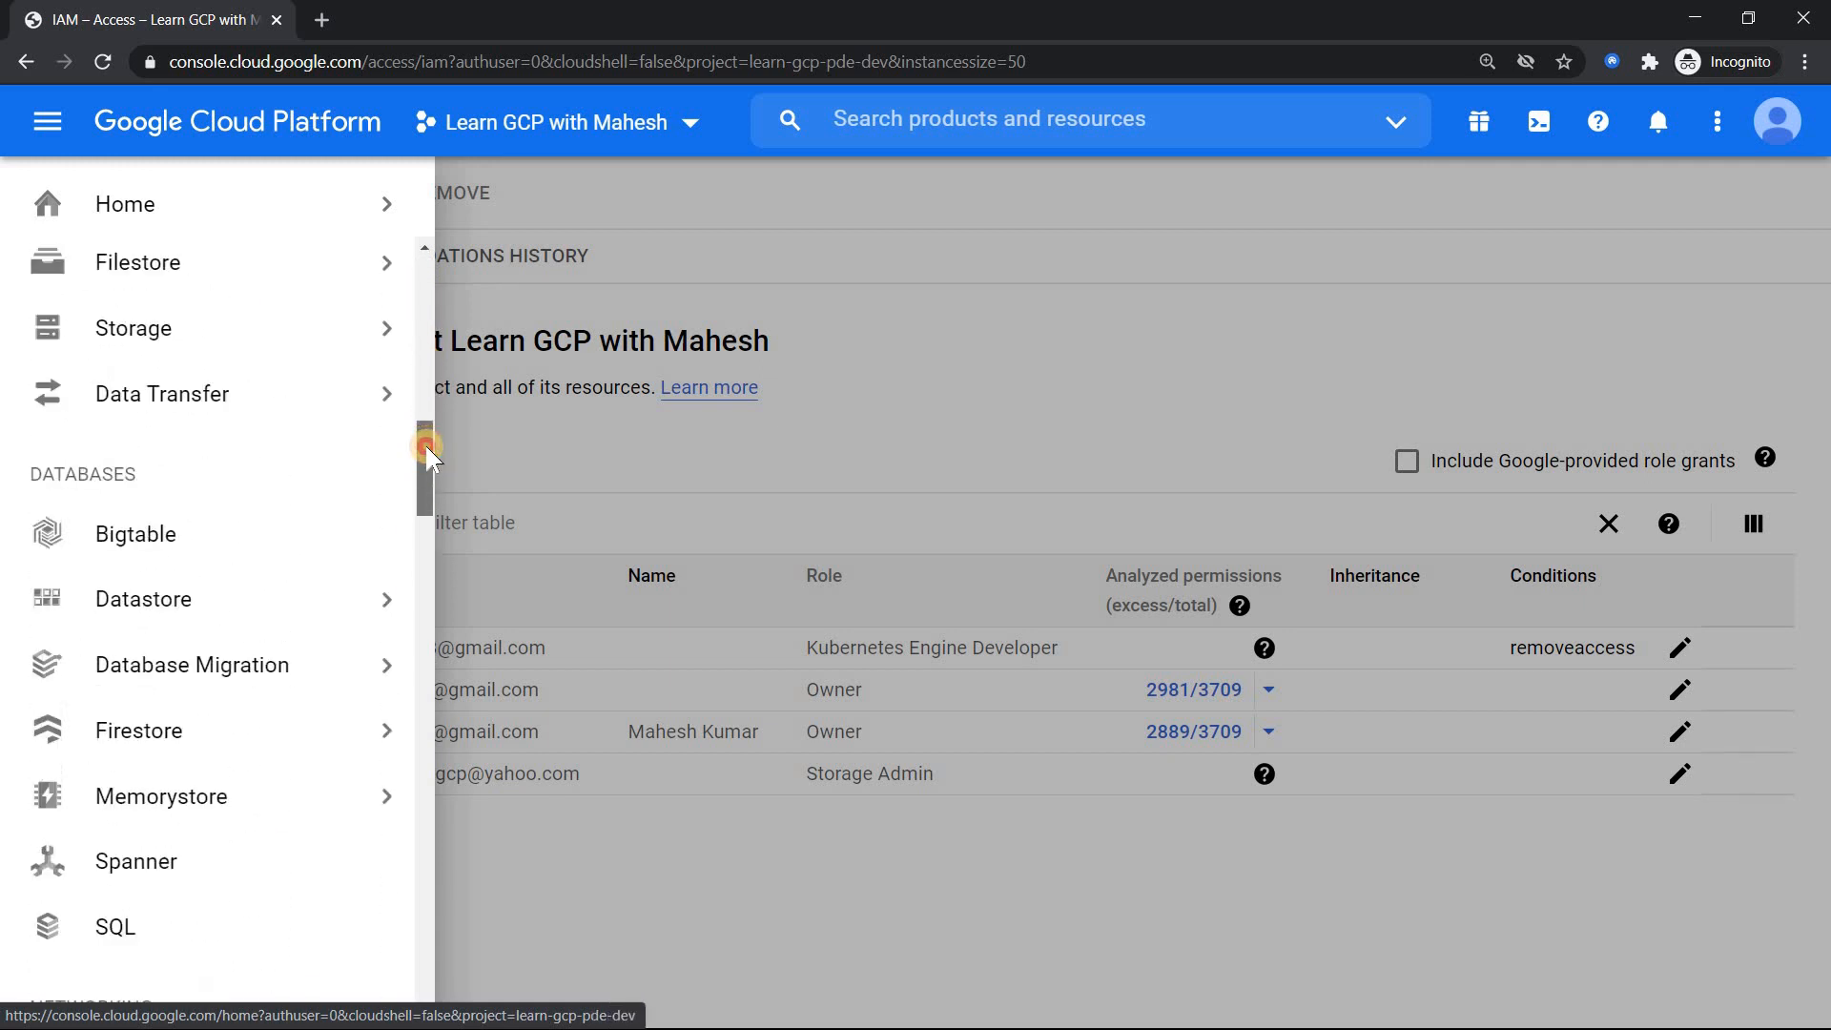
{"action": "left_click", "coordinate": [231, 344]}
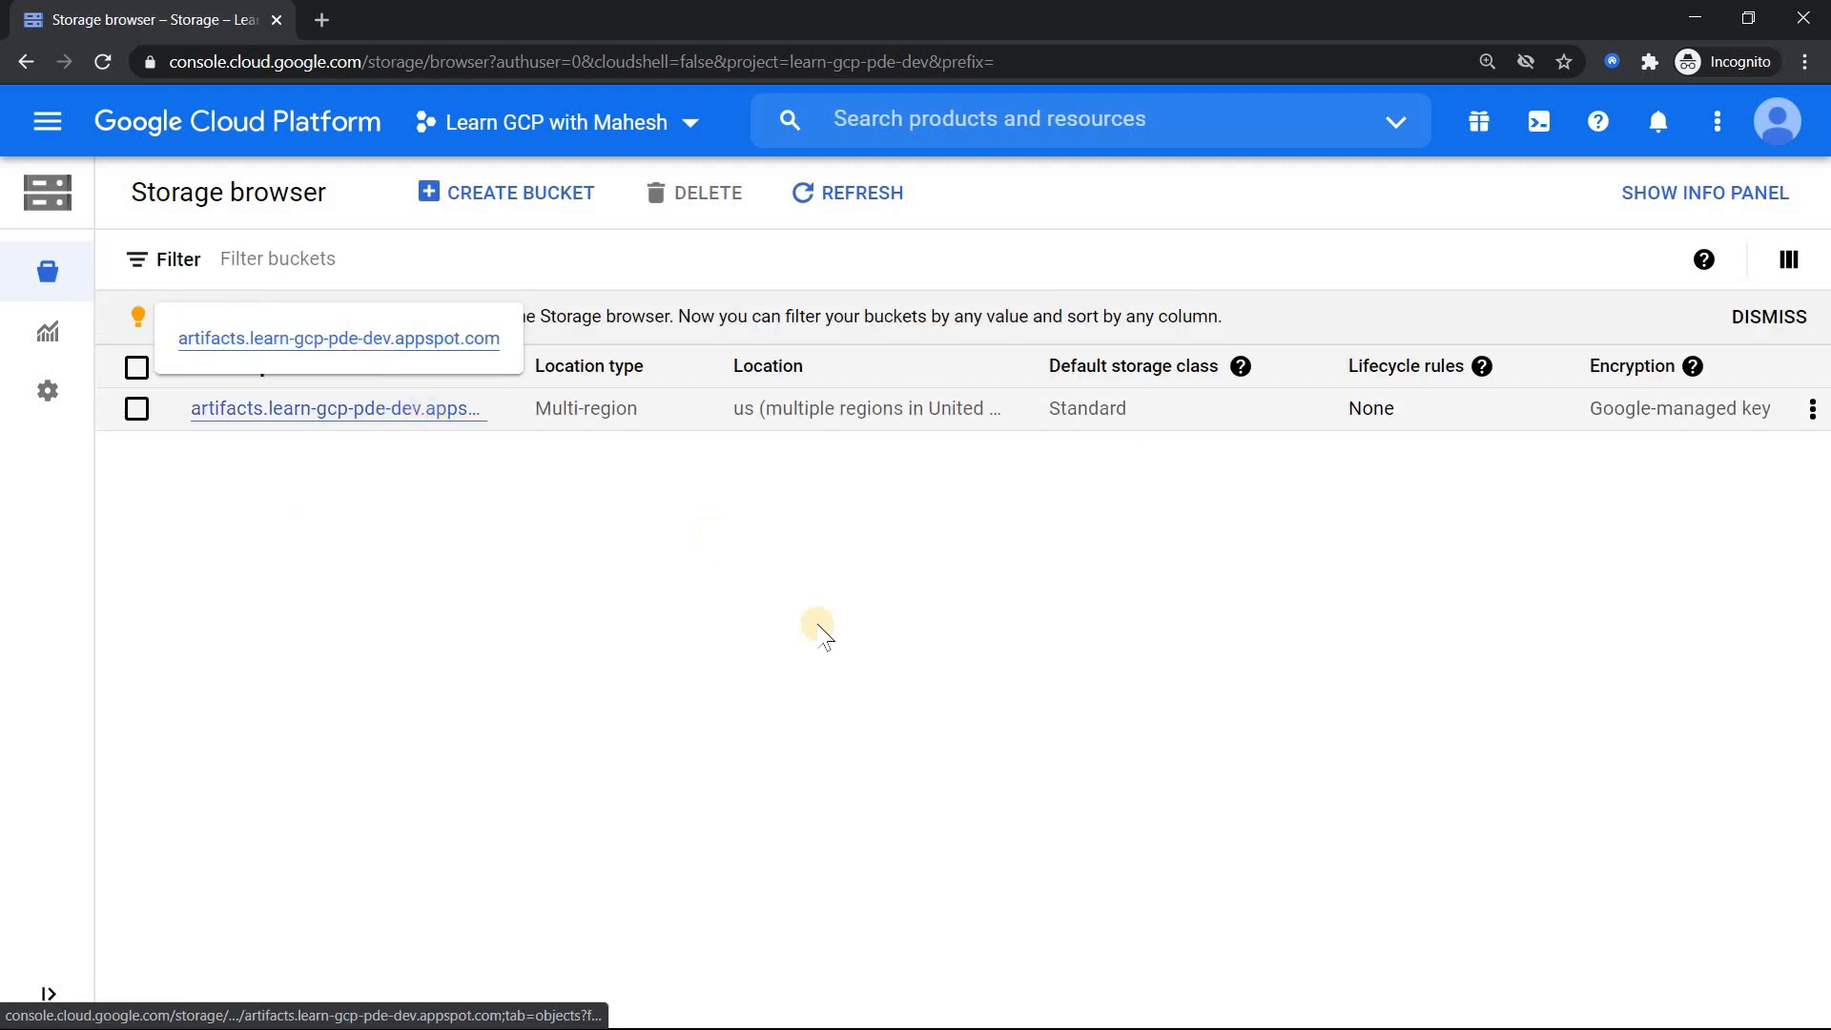
Step: Open the 'You've been granted a new role' email in Yahoo Mail and launch Cloud Console from it
{"action": "key", "text": "alt+Tab"}
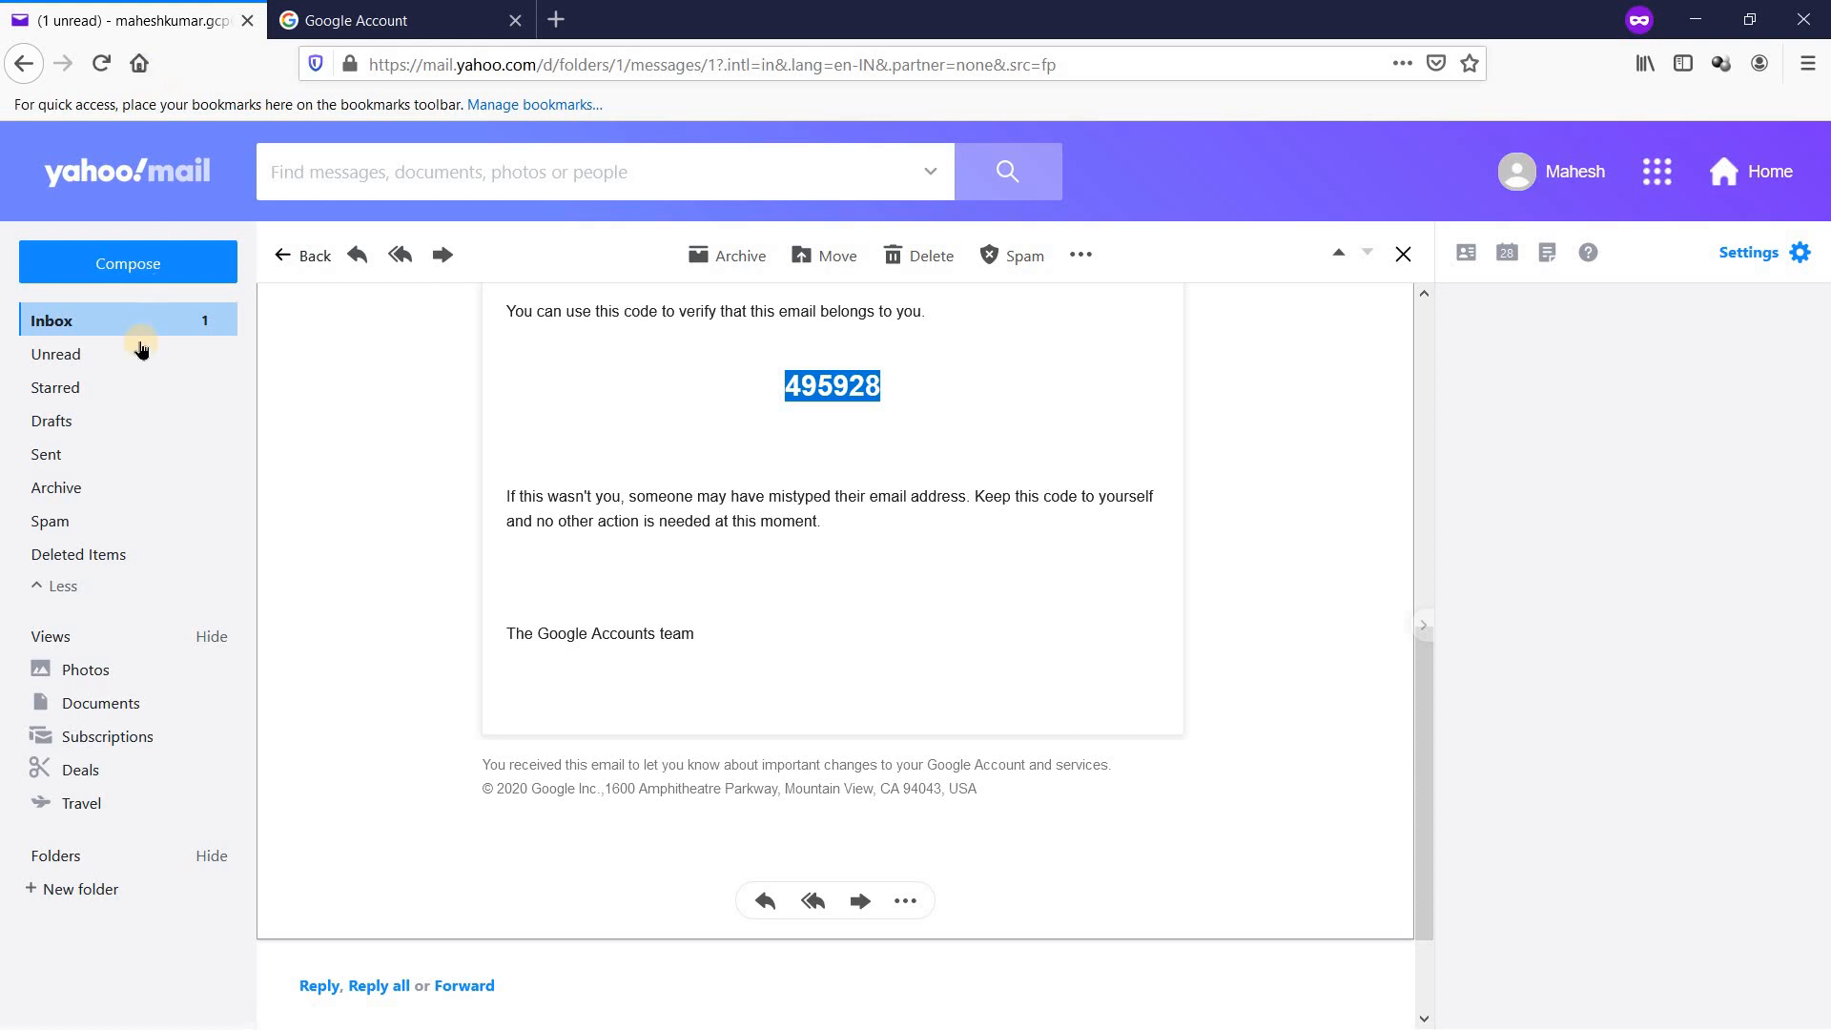
{"action": "left_click", "coordinate": [106, 318]}
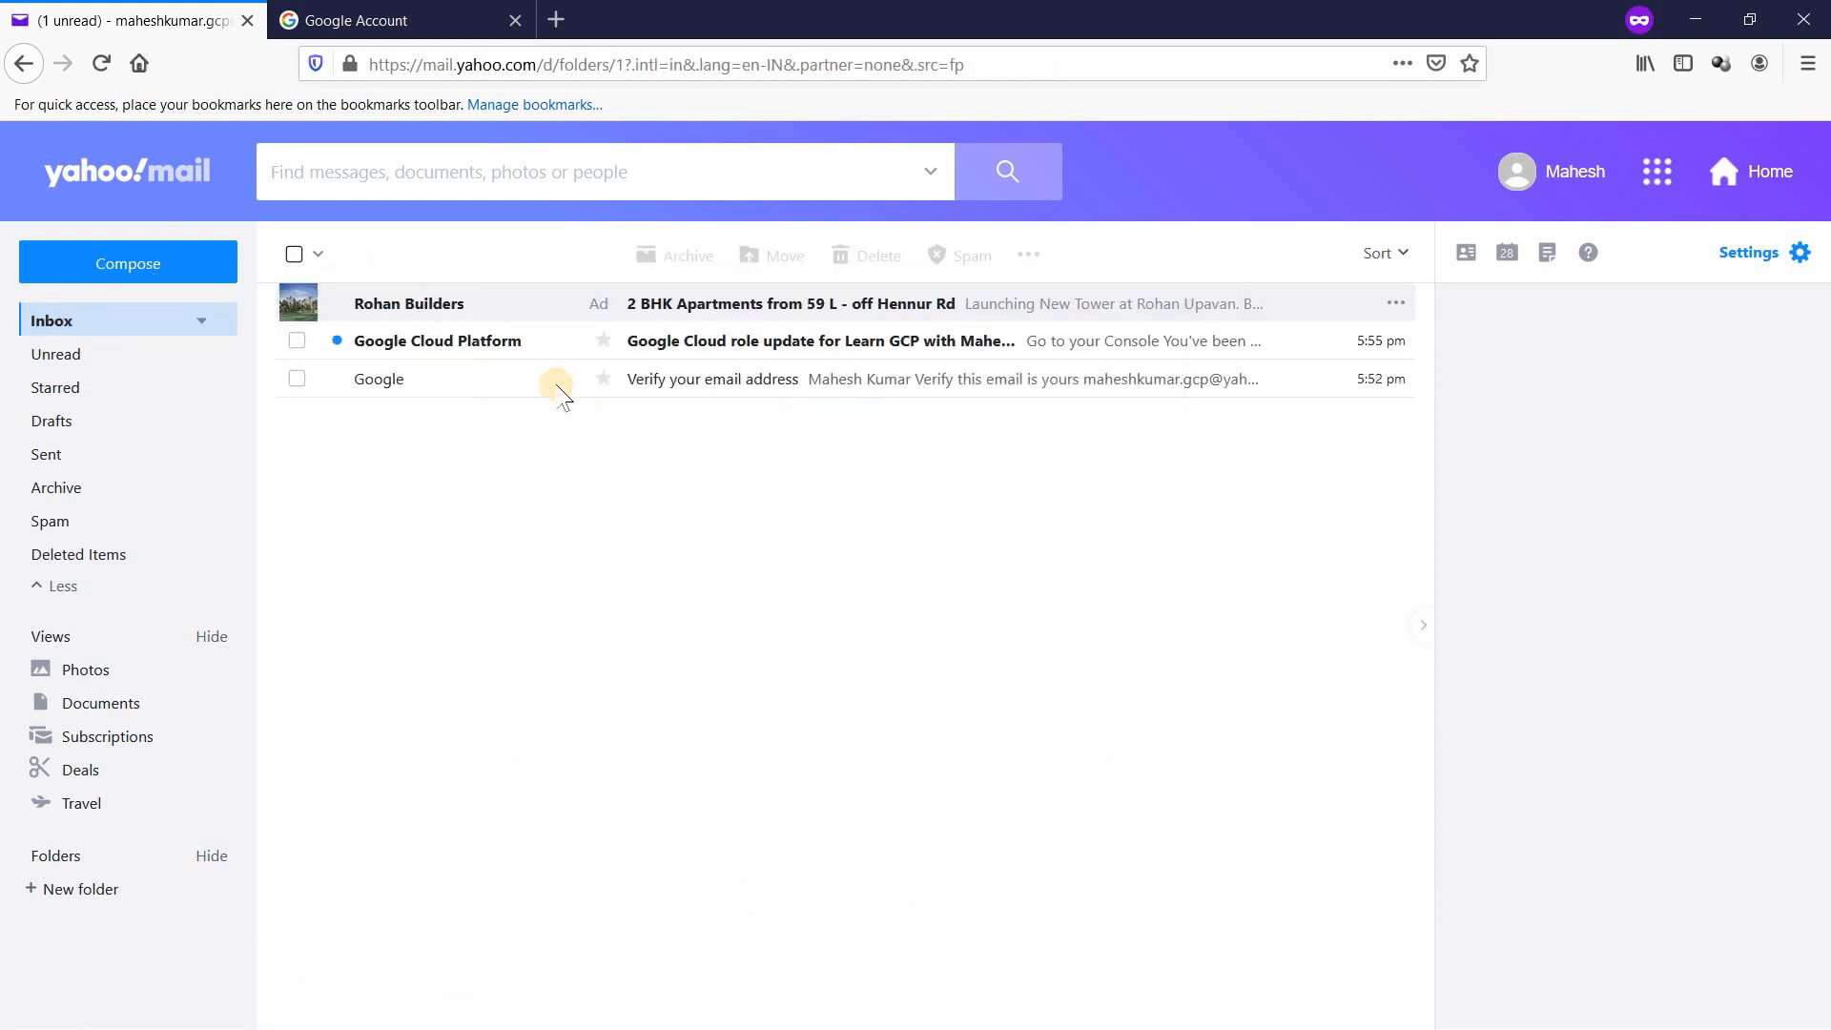
{"action": "left_click", "coordinate": [771, 345]}
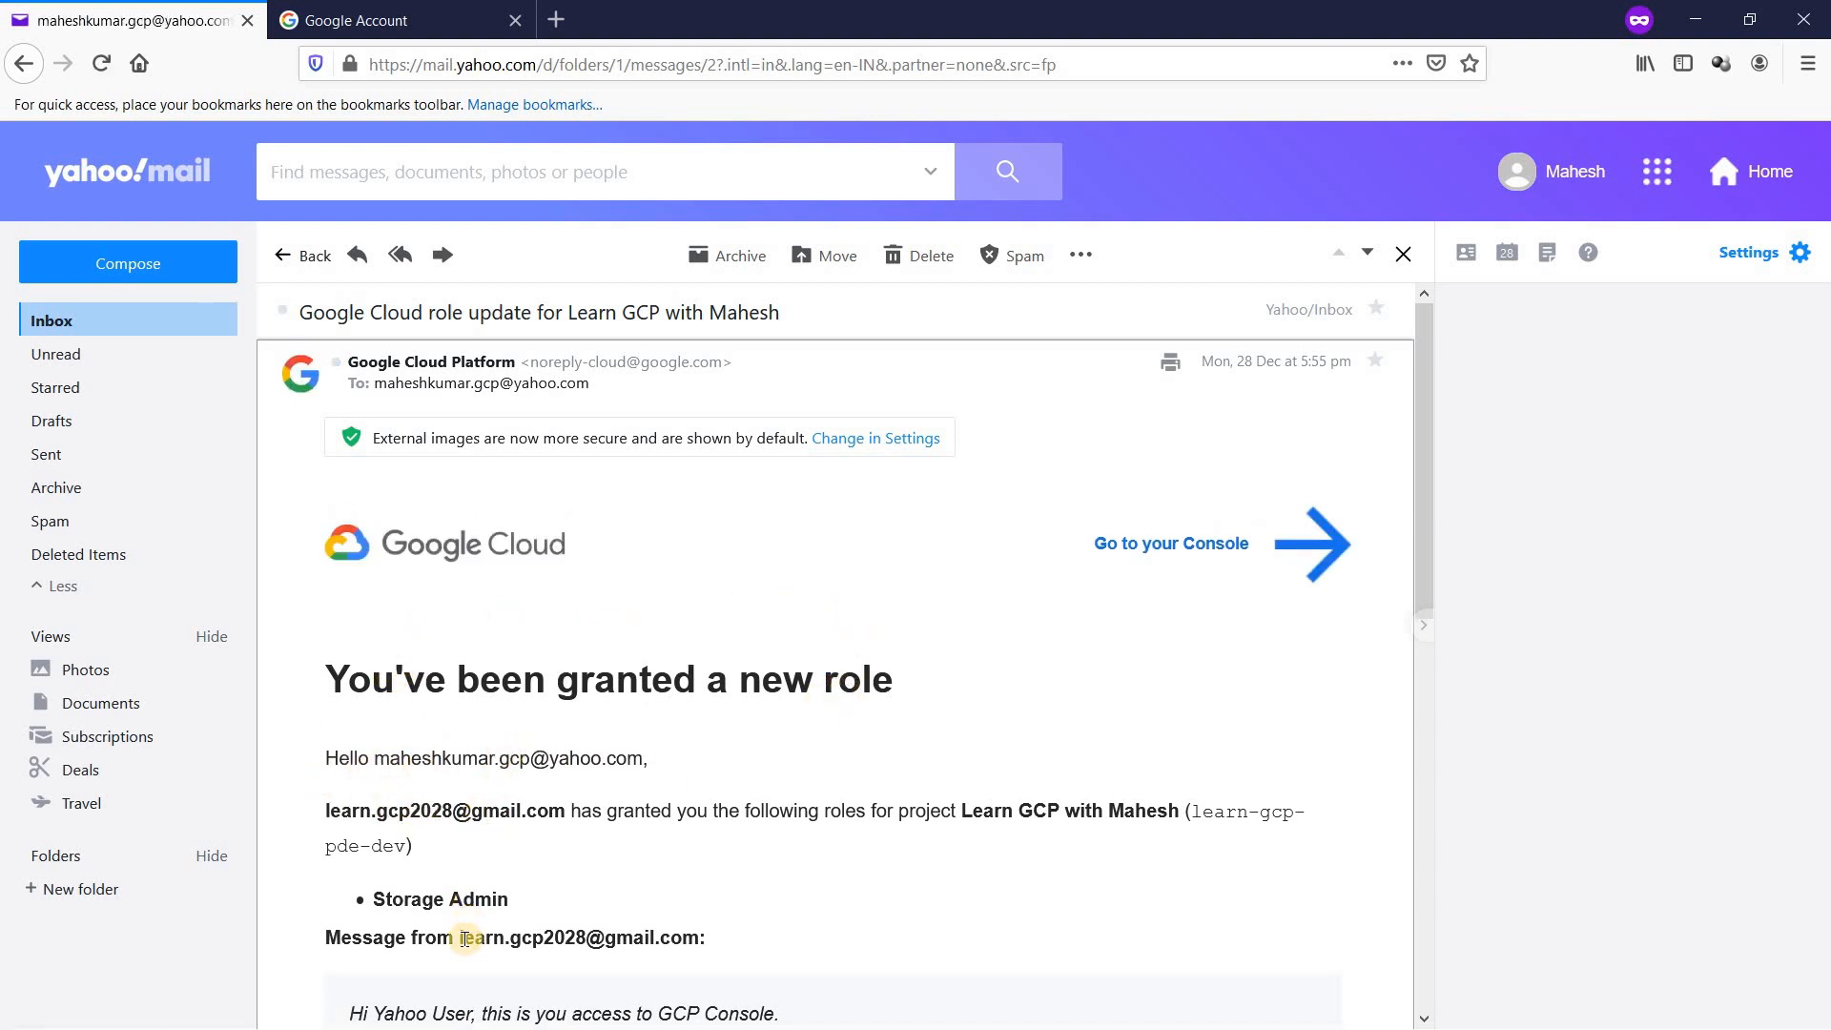
{"action": "left_click_drag", "start_coordinate": [1425, 381], "coordinate": [1433, 513]}
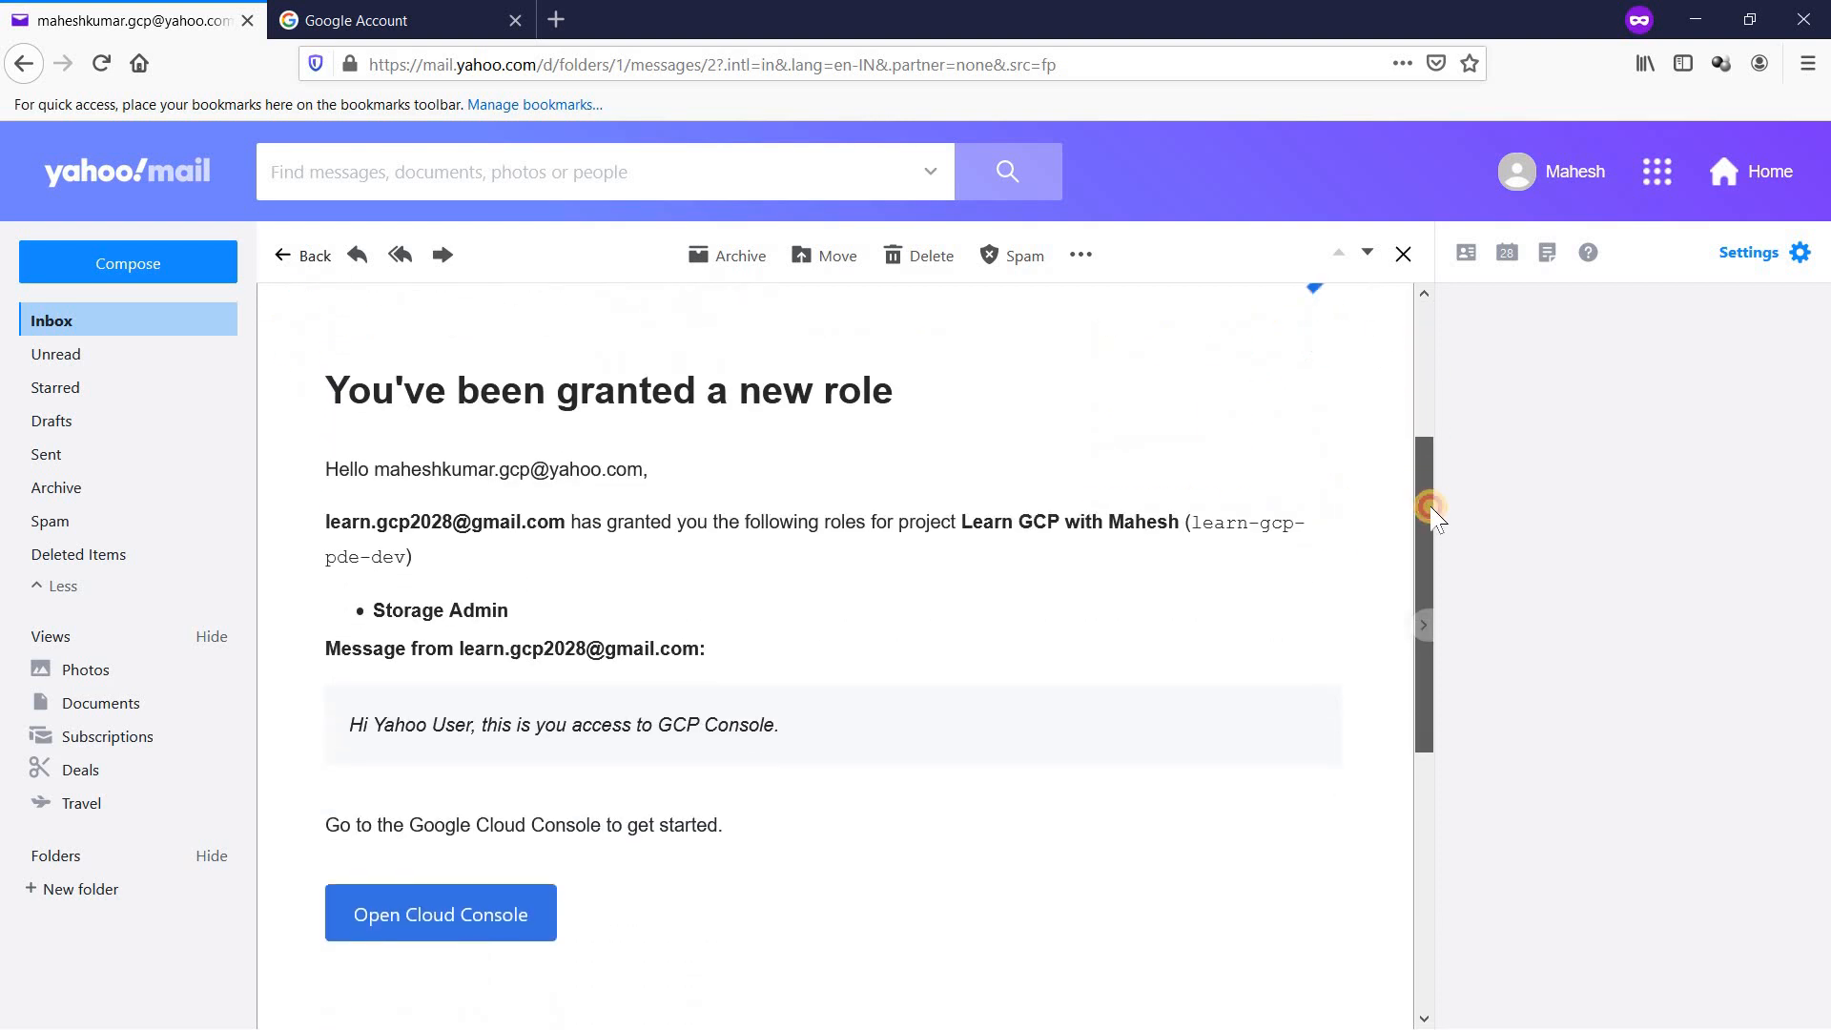
{"action": "left_click", "coordinate": [491, 919]}
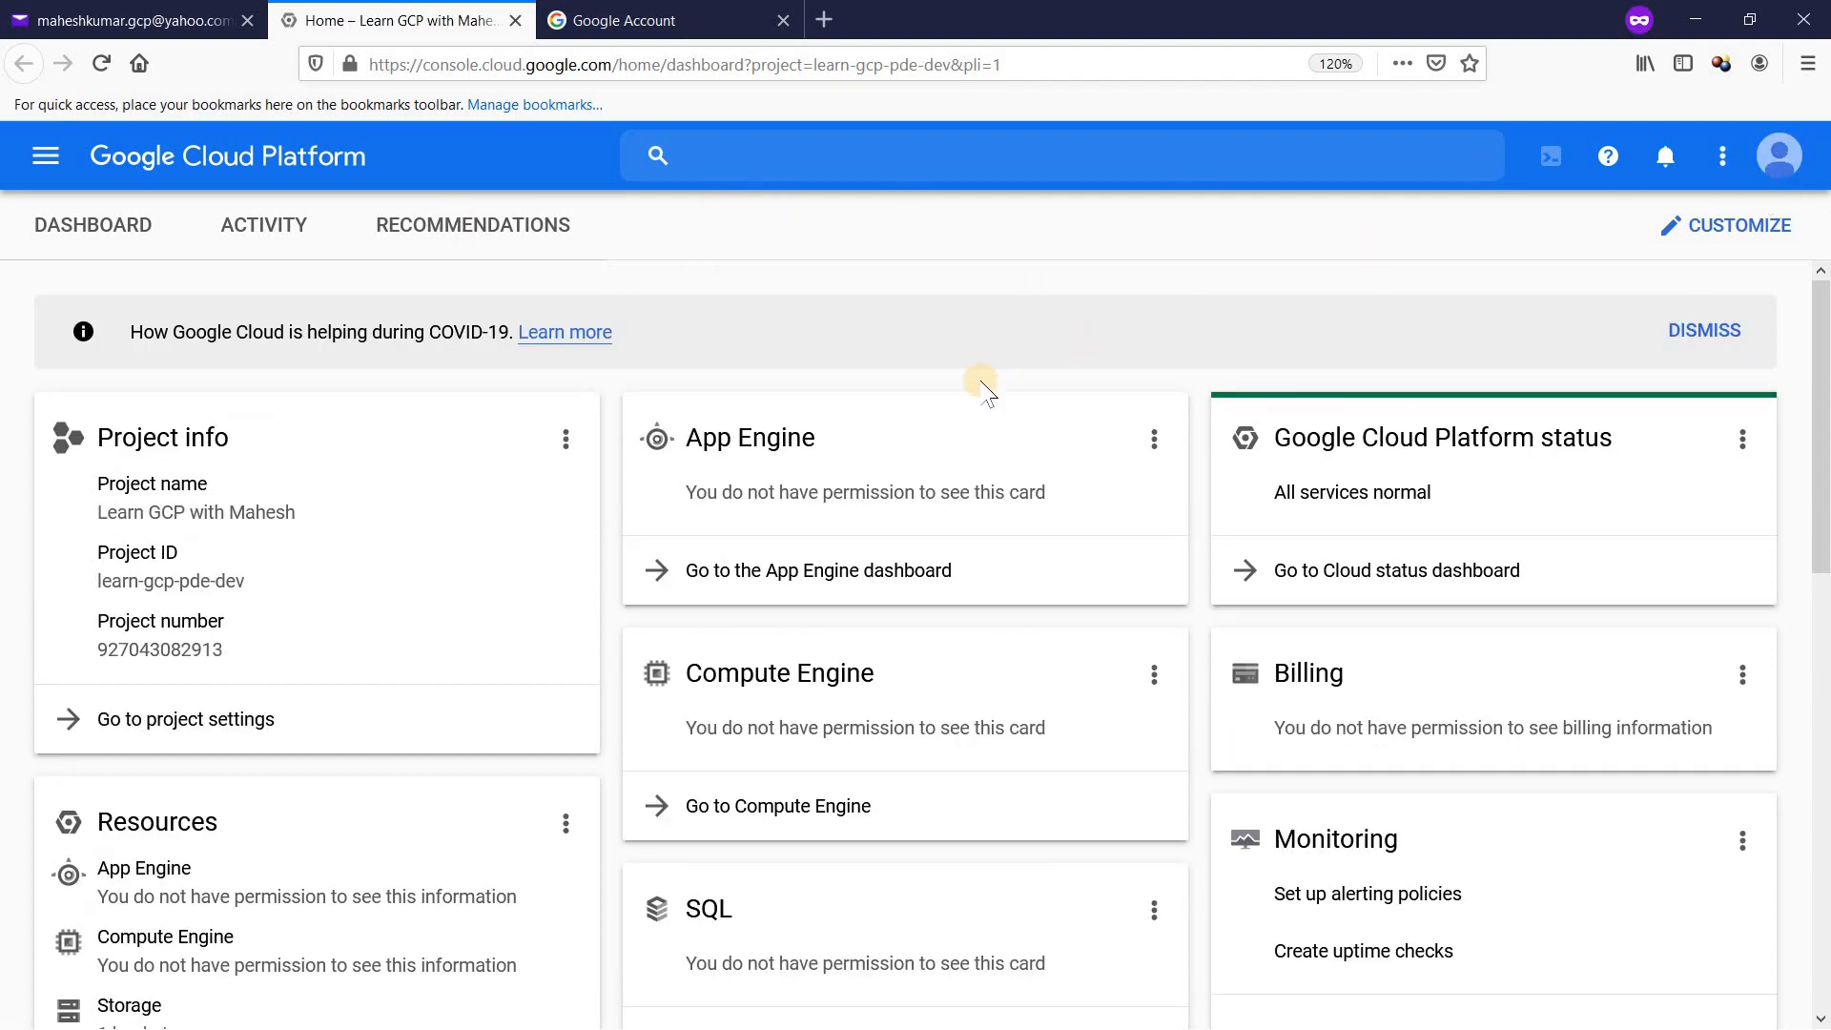
Step: Dismiss the COVID-19 notice, accept the Terms of Service, and dismiss the free-trial banner
{"action": "left_click", "coordinate": [1705, 331]}
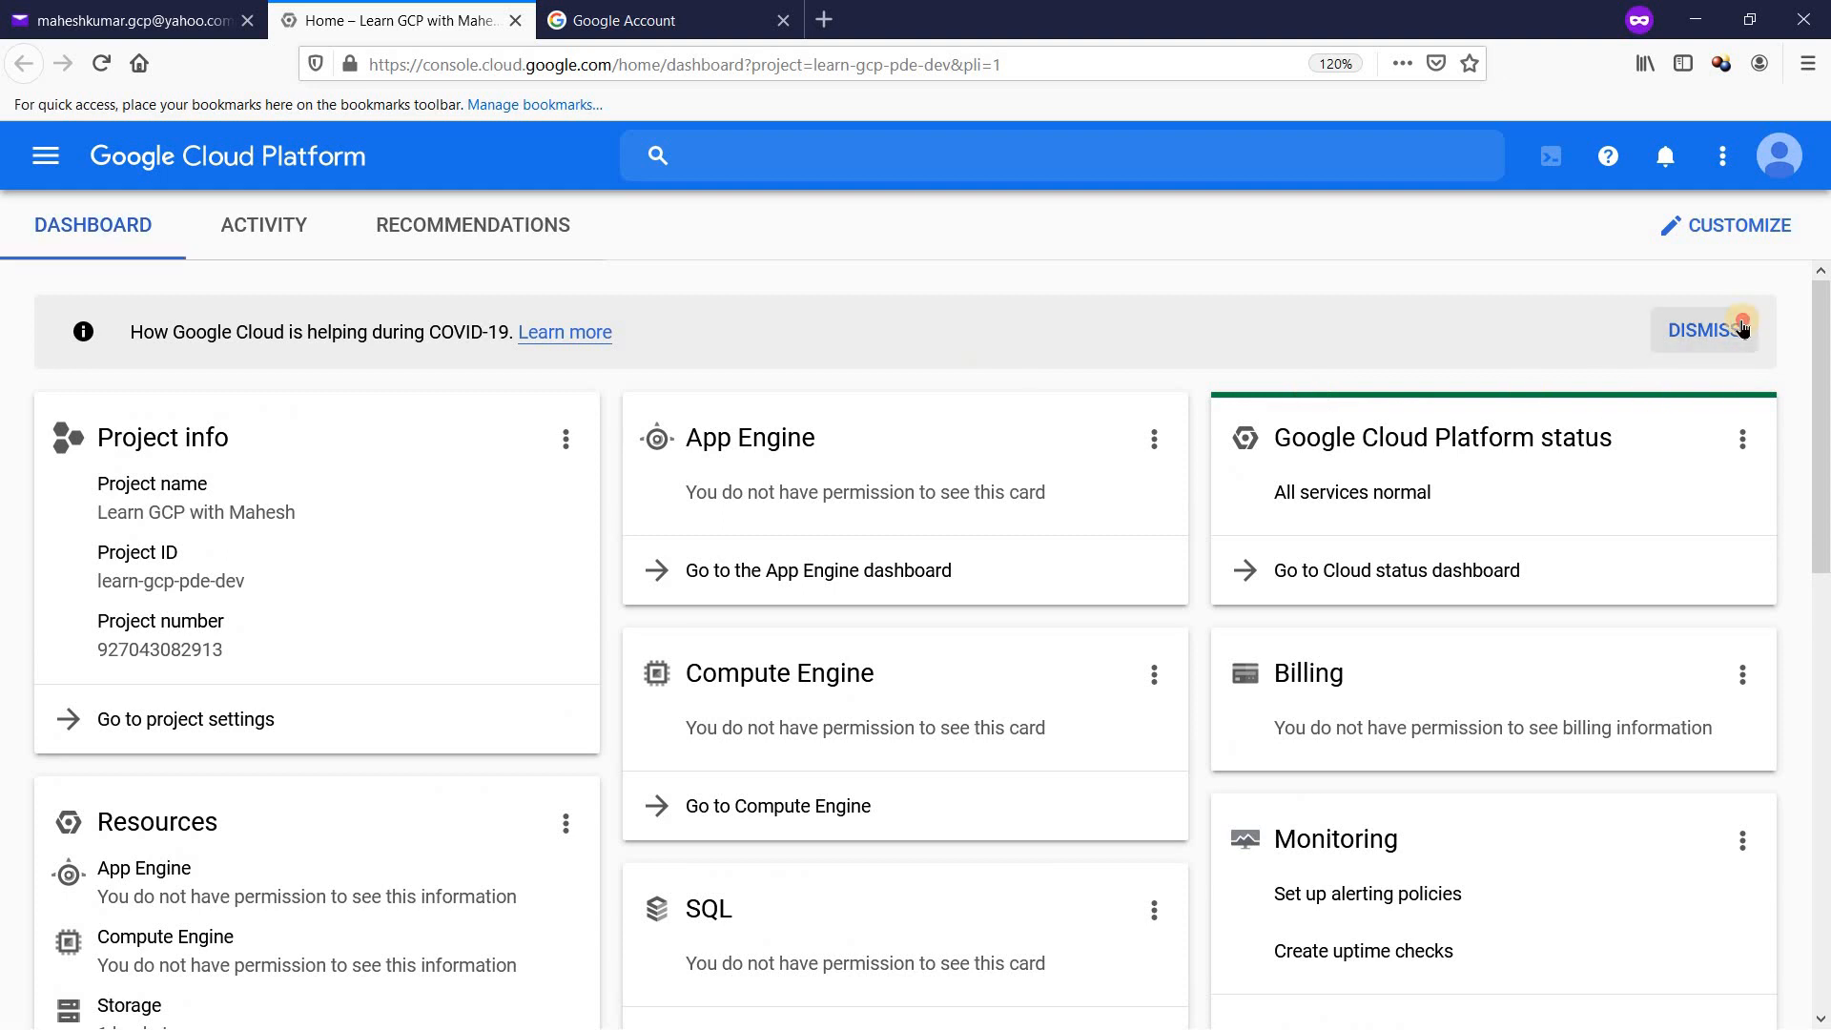
{"action": "left_click", "coordinate": [1781, 160]}
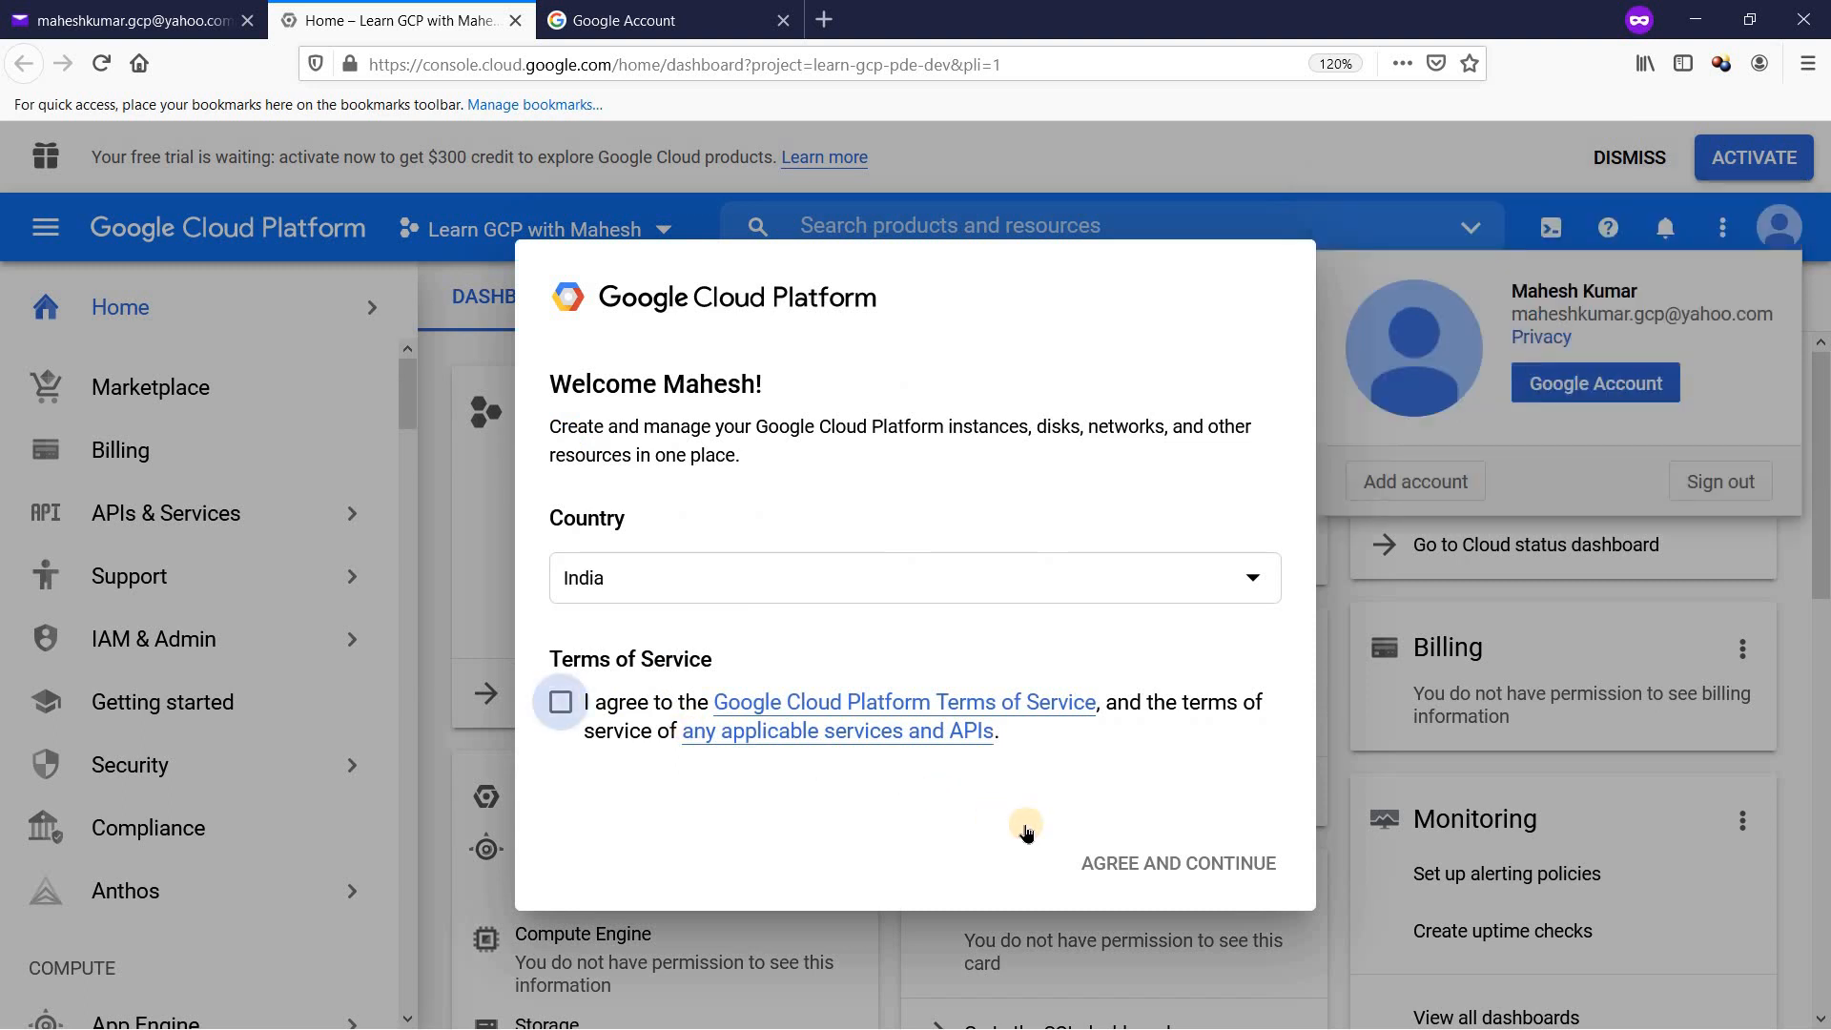
{"action": "left_click", "coordinate": [559, 703]}
{"action": "left_click", "coordinate": [1164, 860]}
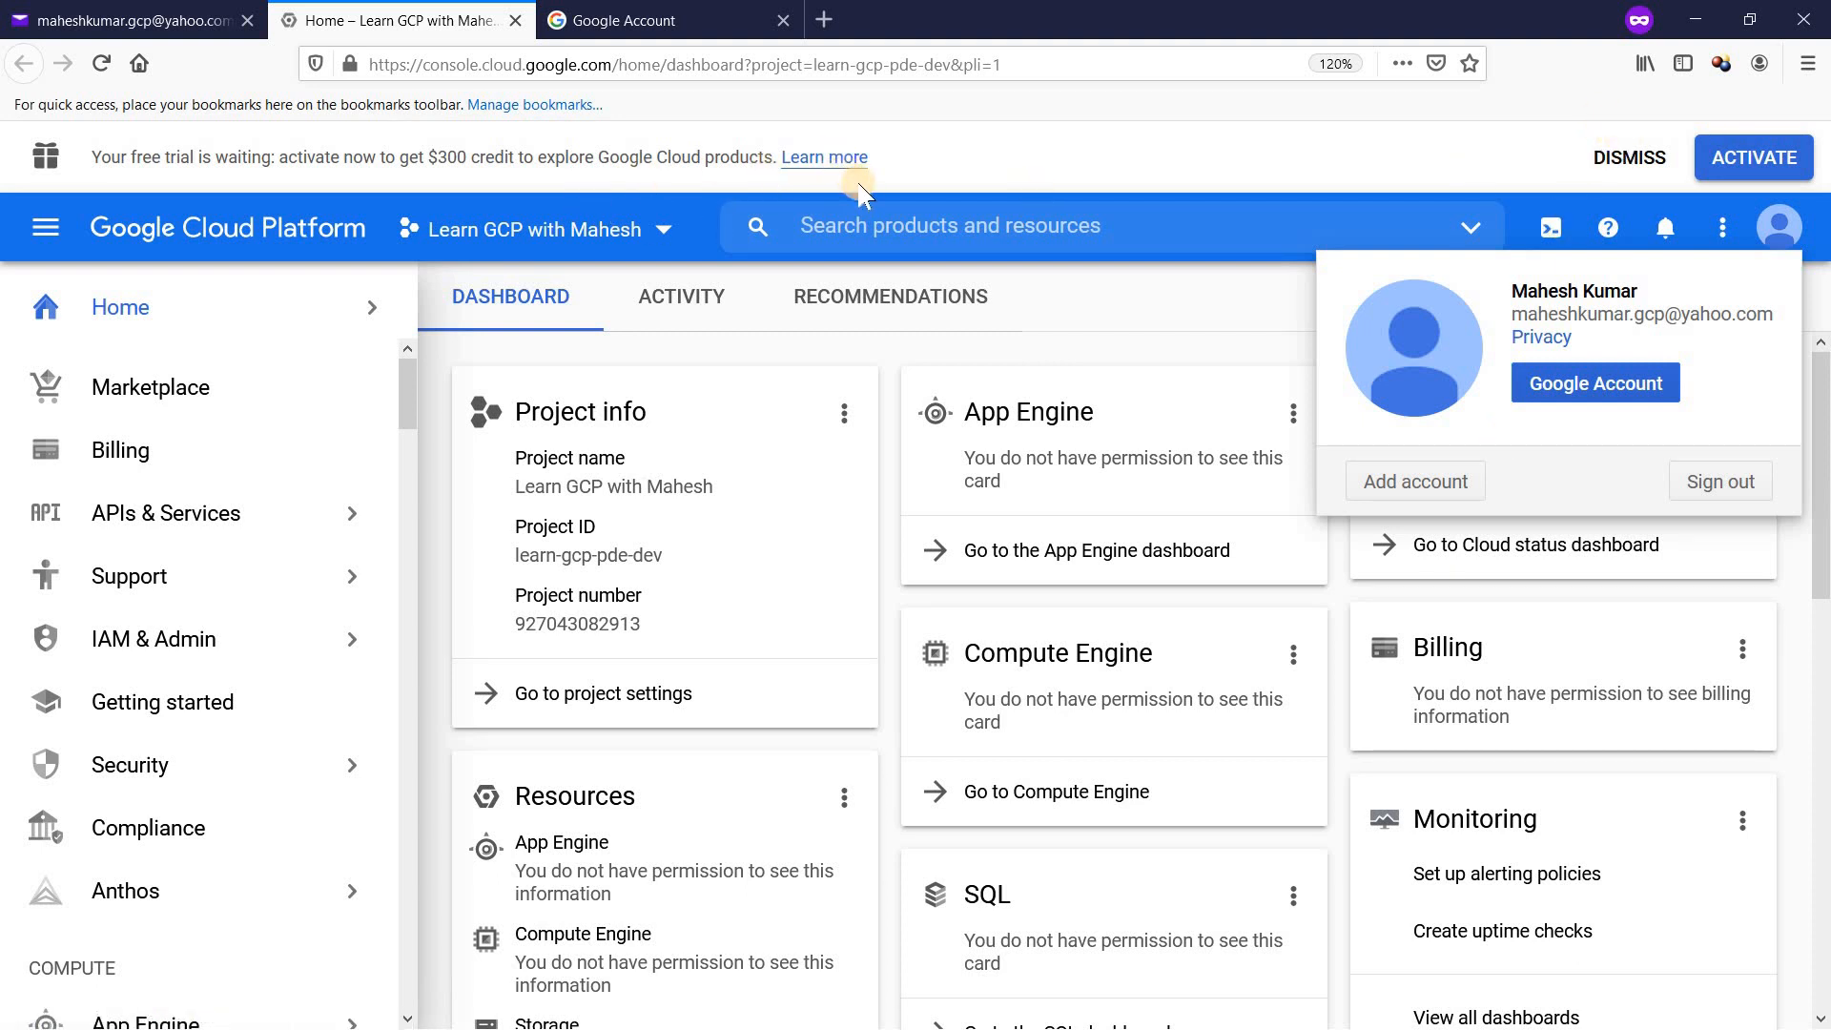
{"action": "left_click", "coordinate": [1626, 164]}
{"action": "left_click", "coordinate": [1627, 164]}
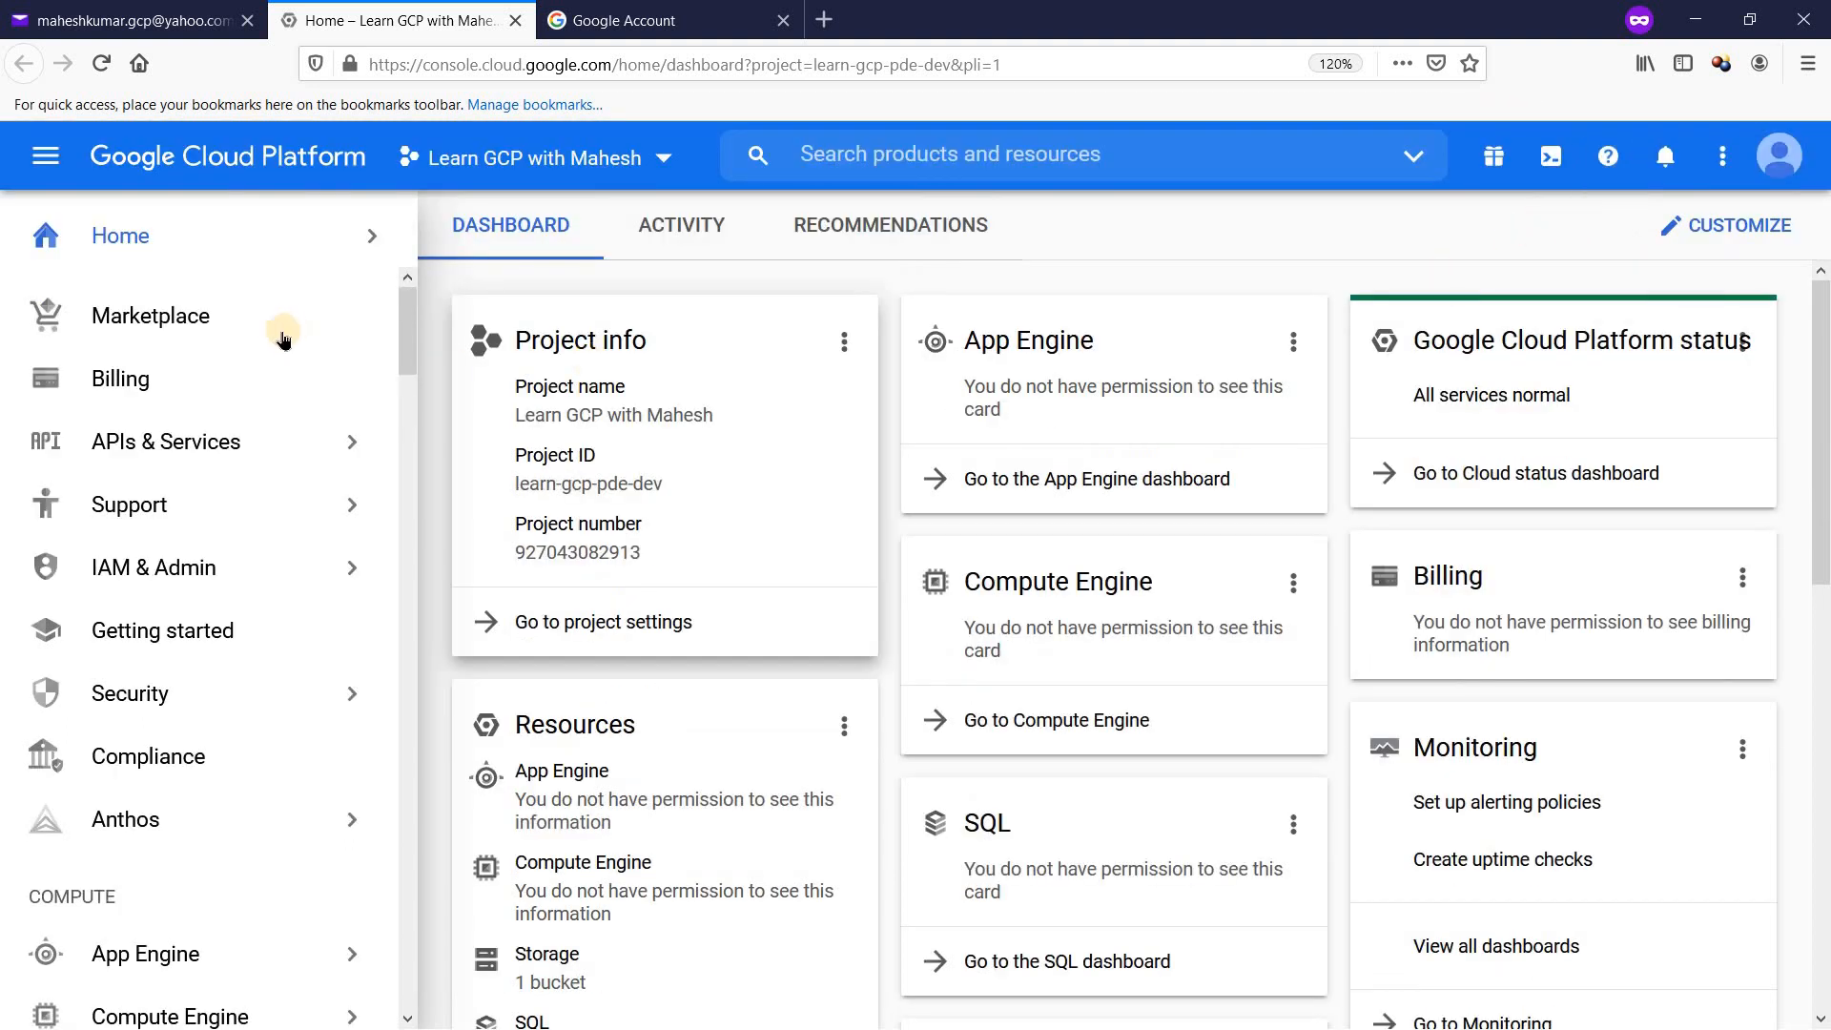
Step: Go to Storage > Browser and start creating a new bucket
{"action": "left_click_drag", "start_coordinate": [404, 340], "coordinate": [419, 416]}
{"action": "mouse_move", "coordinate": [306, 663]}
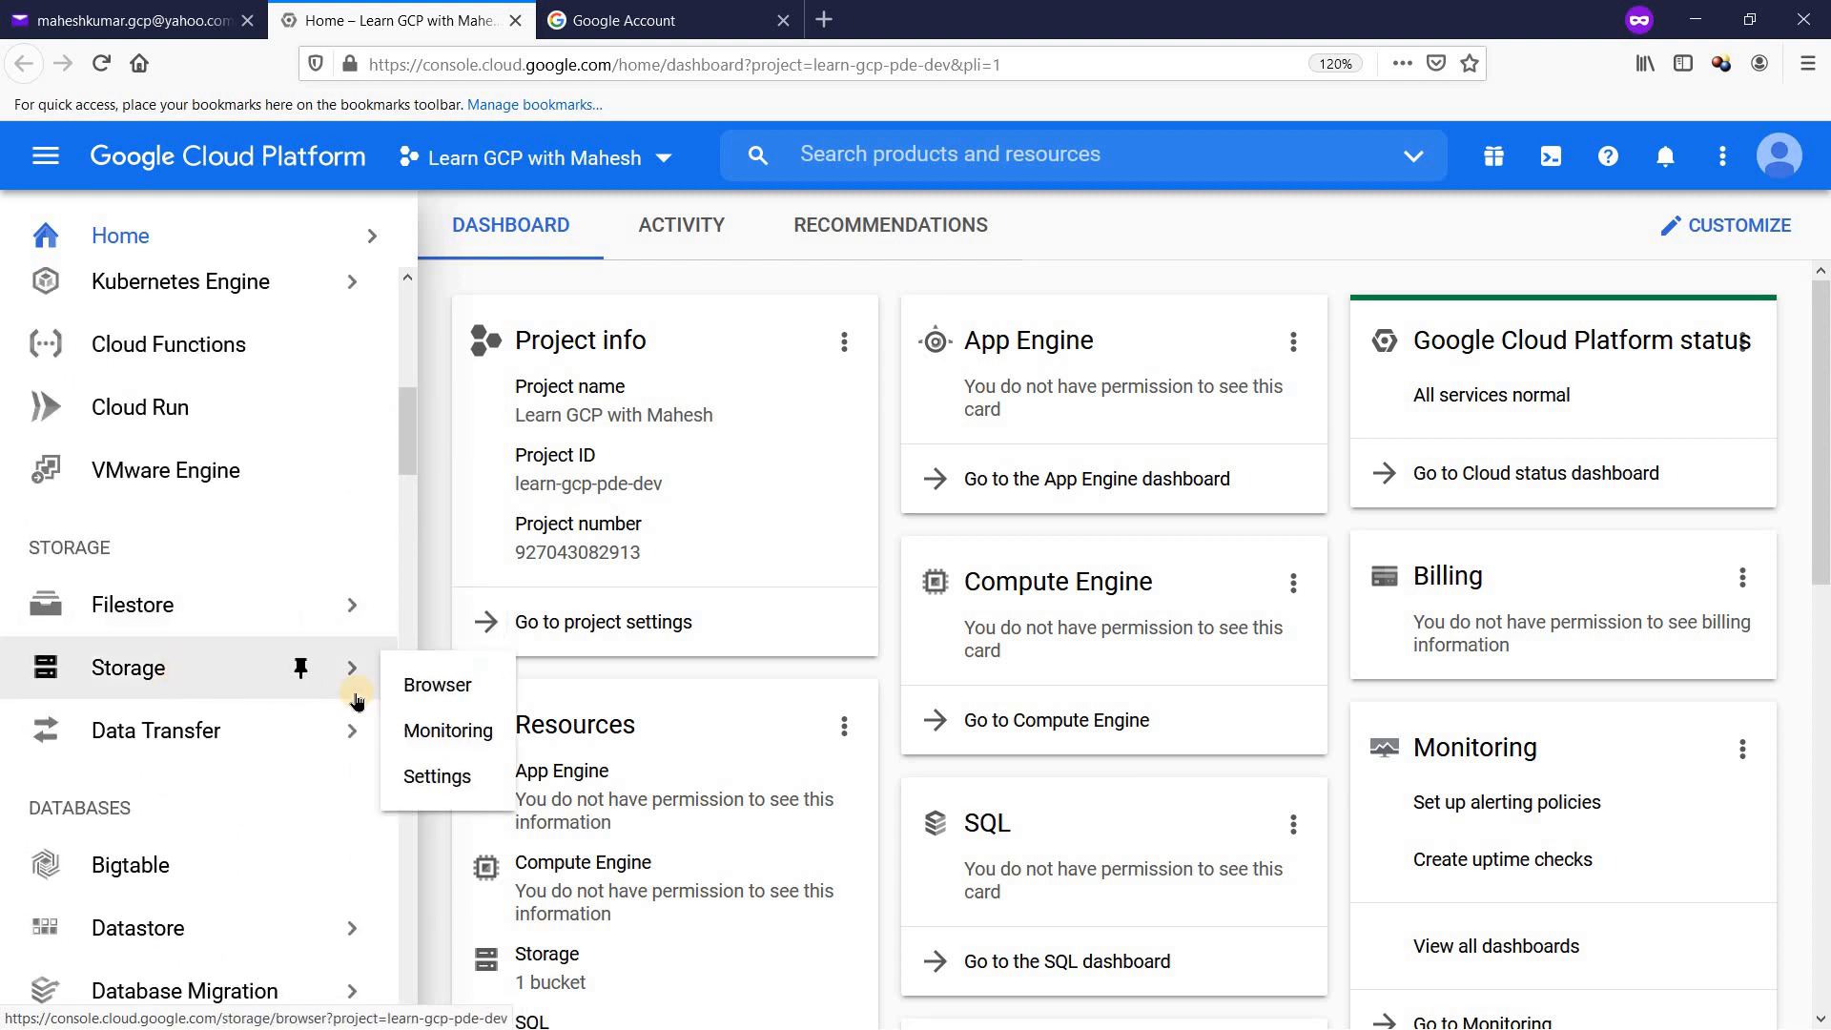
{"action": "left_click", "coordinate": [472, 684]}
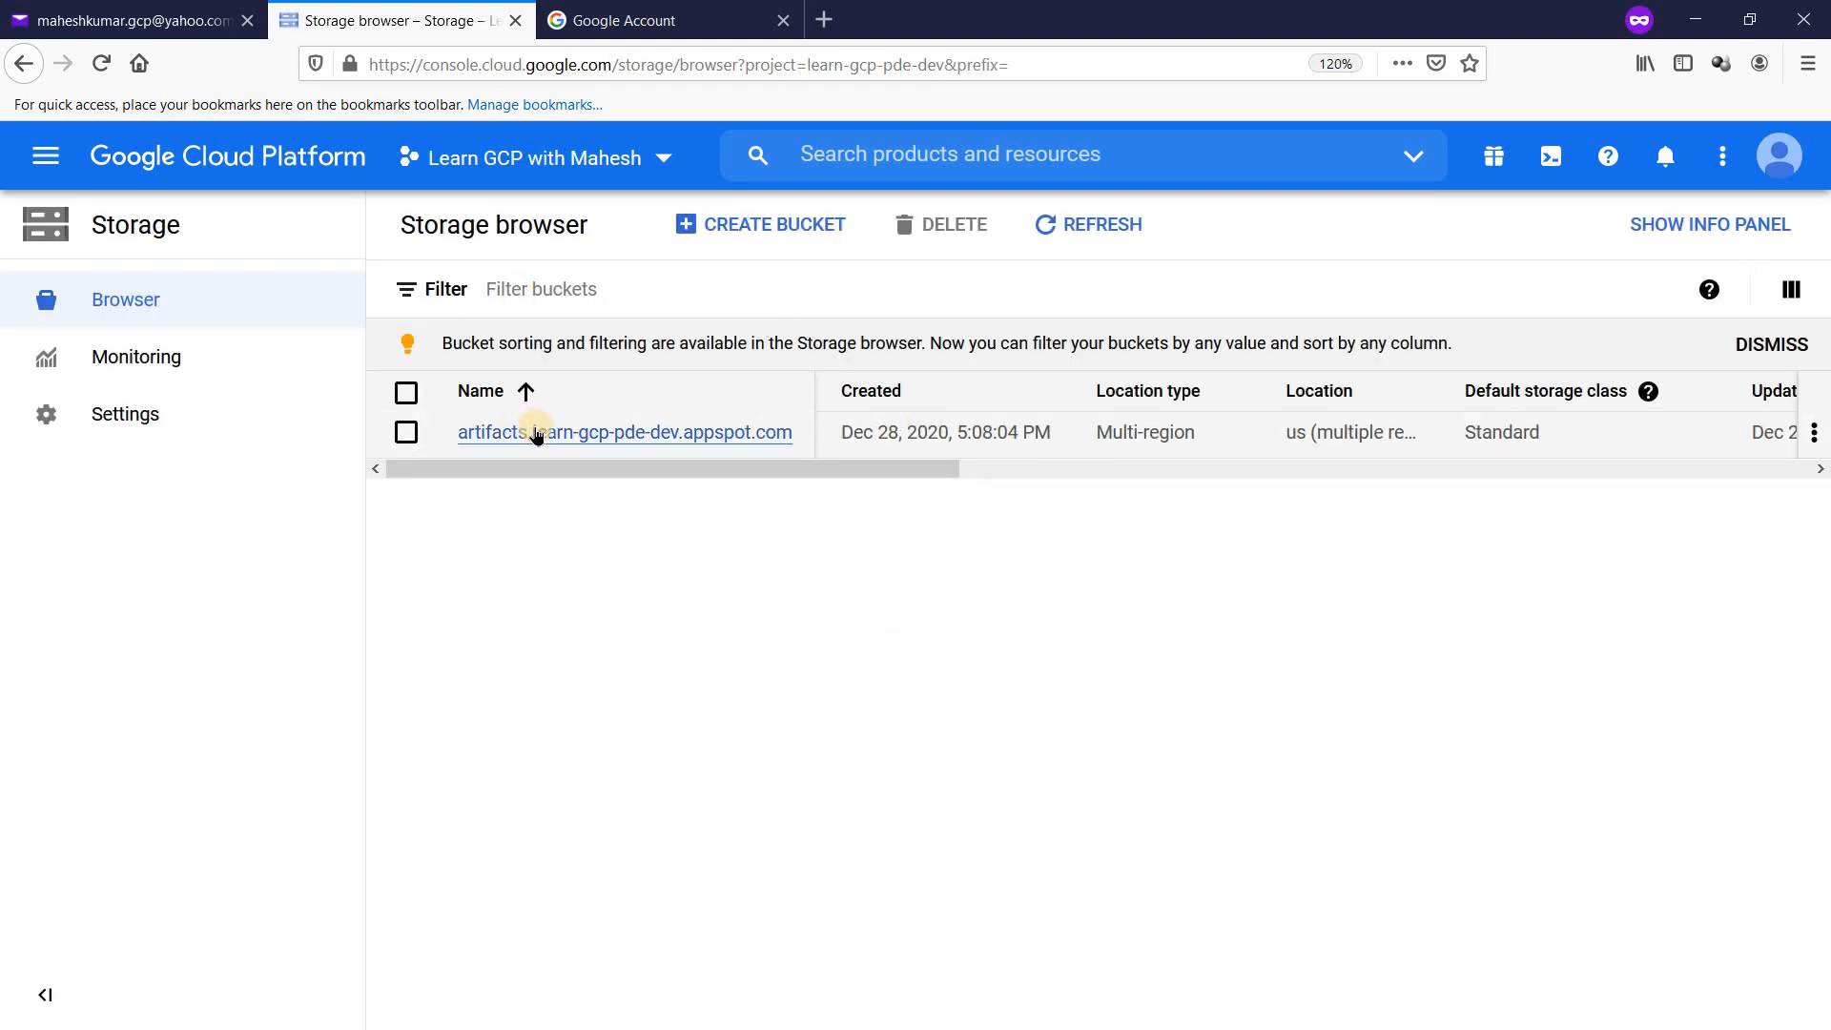
{"action": "left_click", "coordinate": [763, 227]}
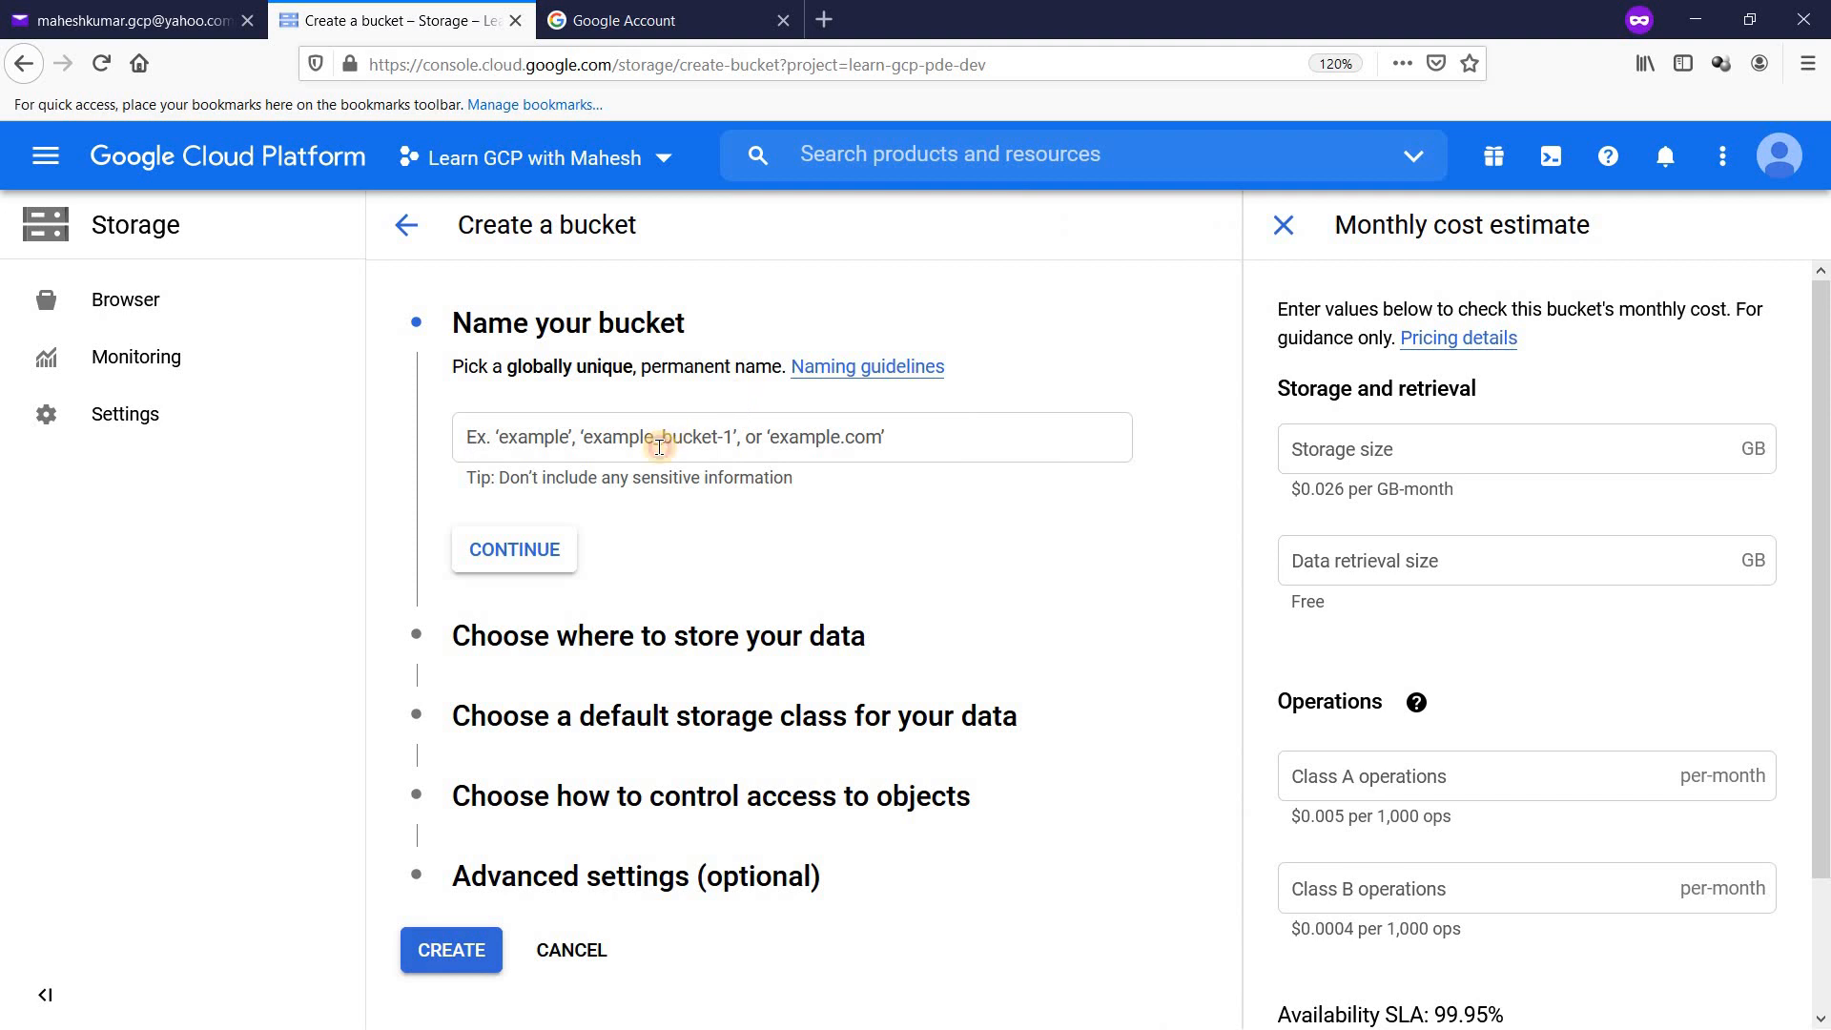
Step: Name the bucket learn-gcp-pde-dev-yahoomail using the copied project ID, then create it
{"action": "left_click", "coordinate": [659, 448]}
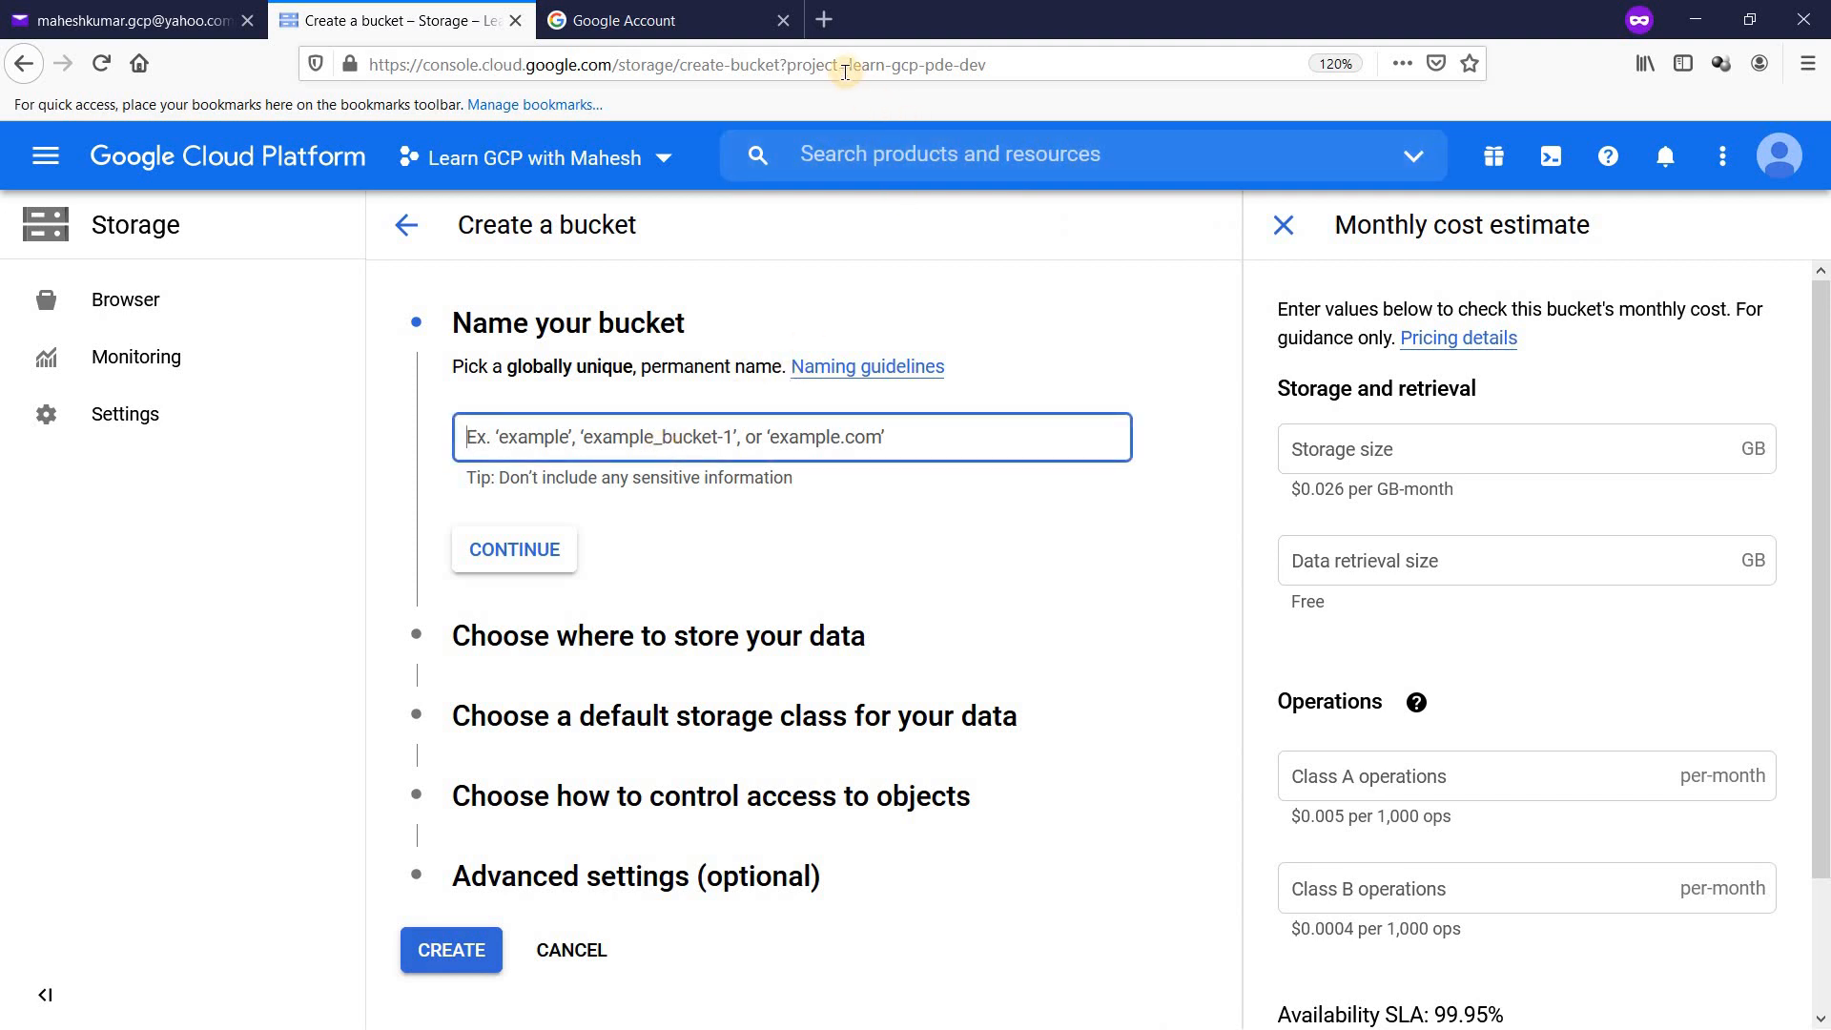
{"action": "left_click_drag", "start_coordinate": [845, 69], "coordinate": [998, 46]}
{"action": "key", "text": "ctrl+c"}
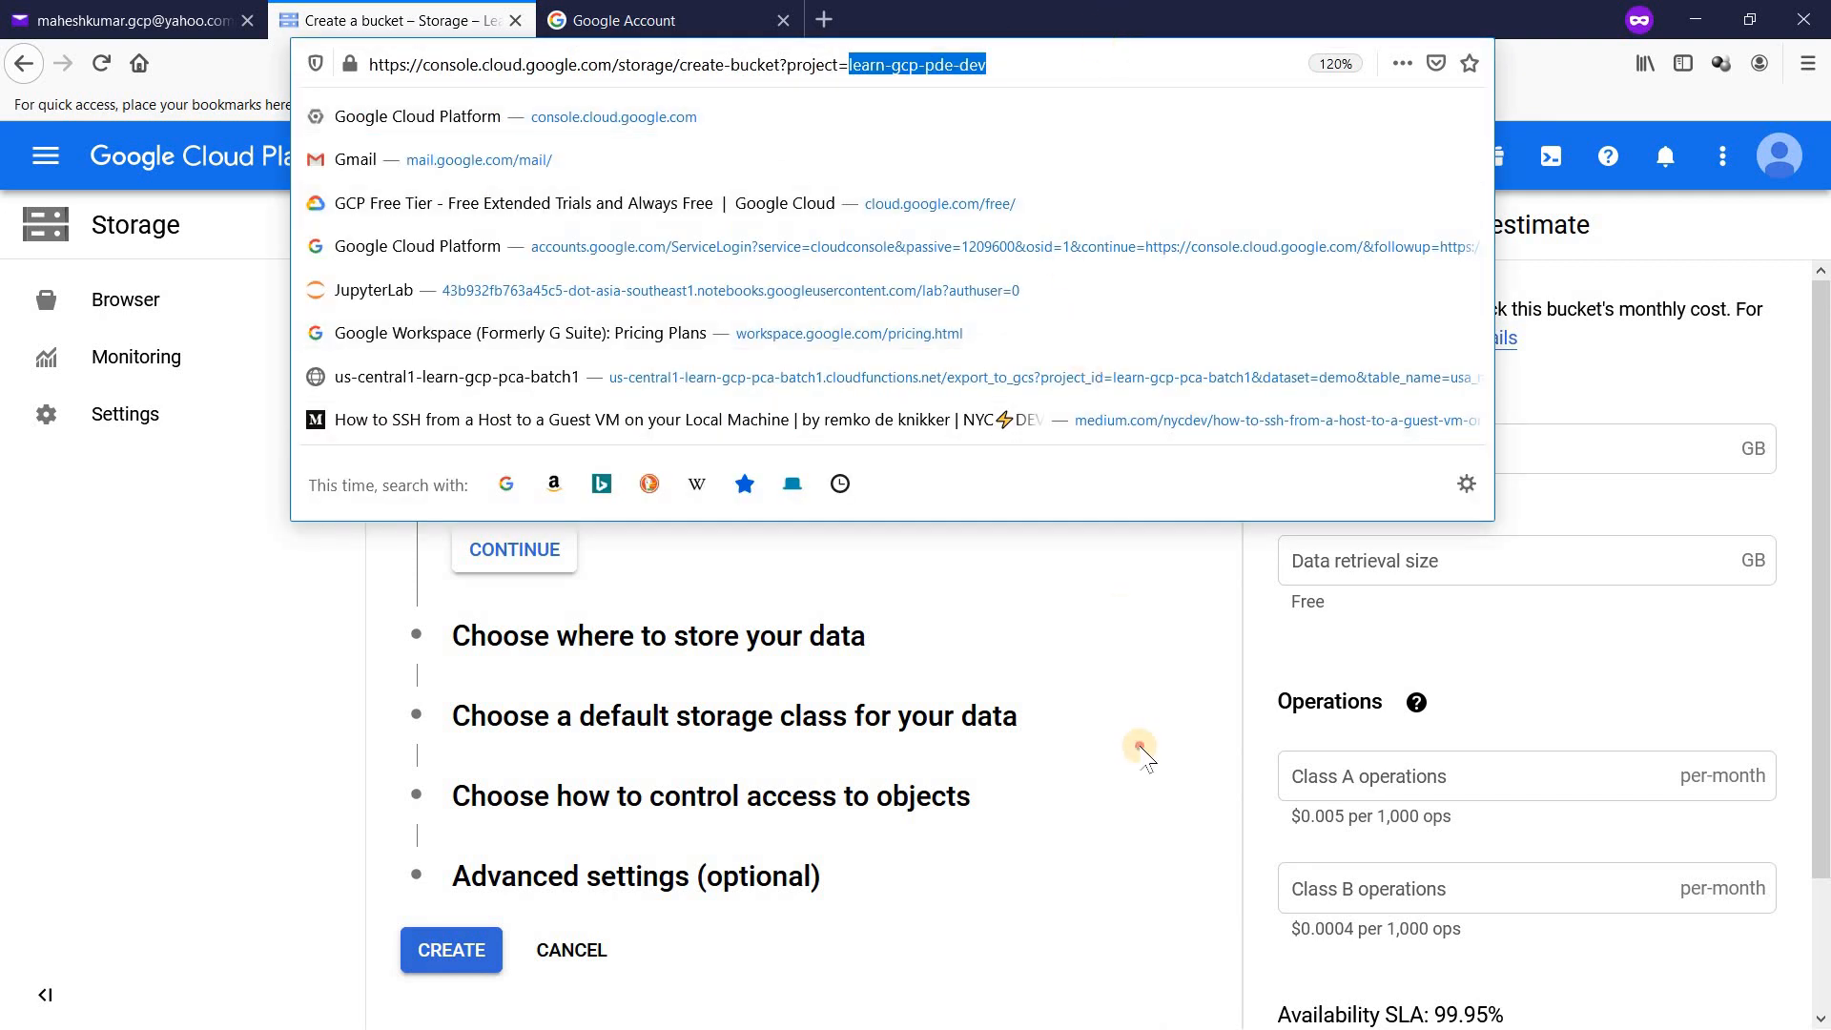
{"action": "left_click", "coordinate": [1143, 753]}
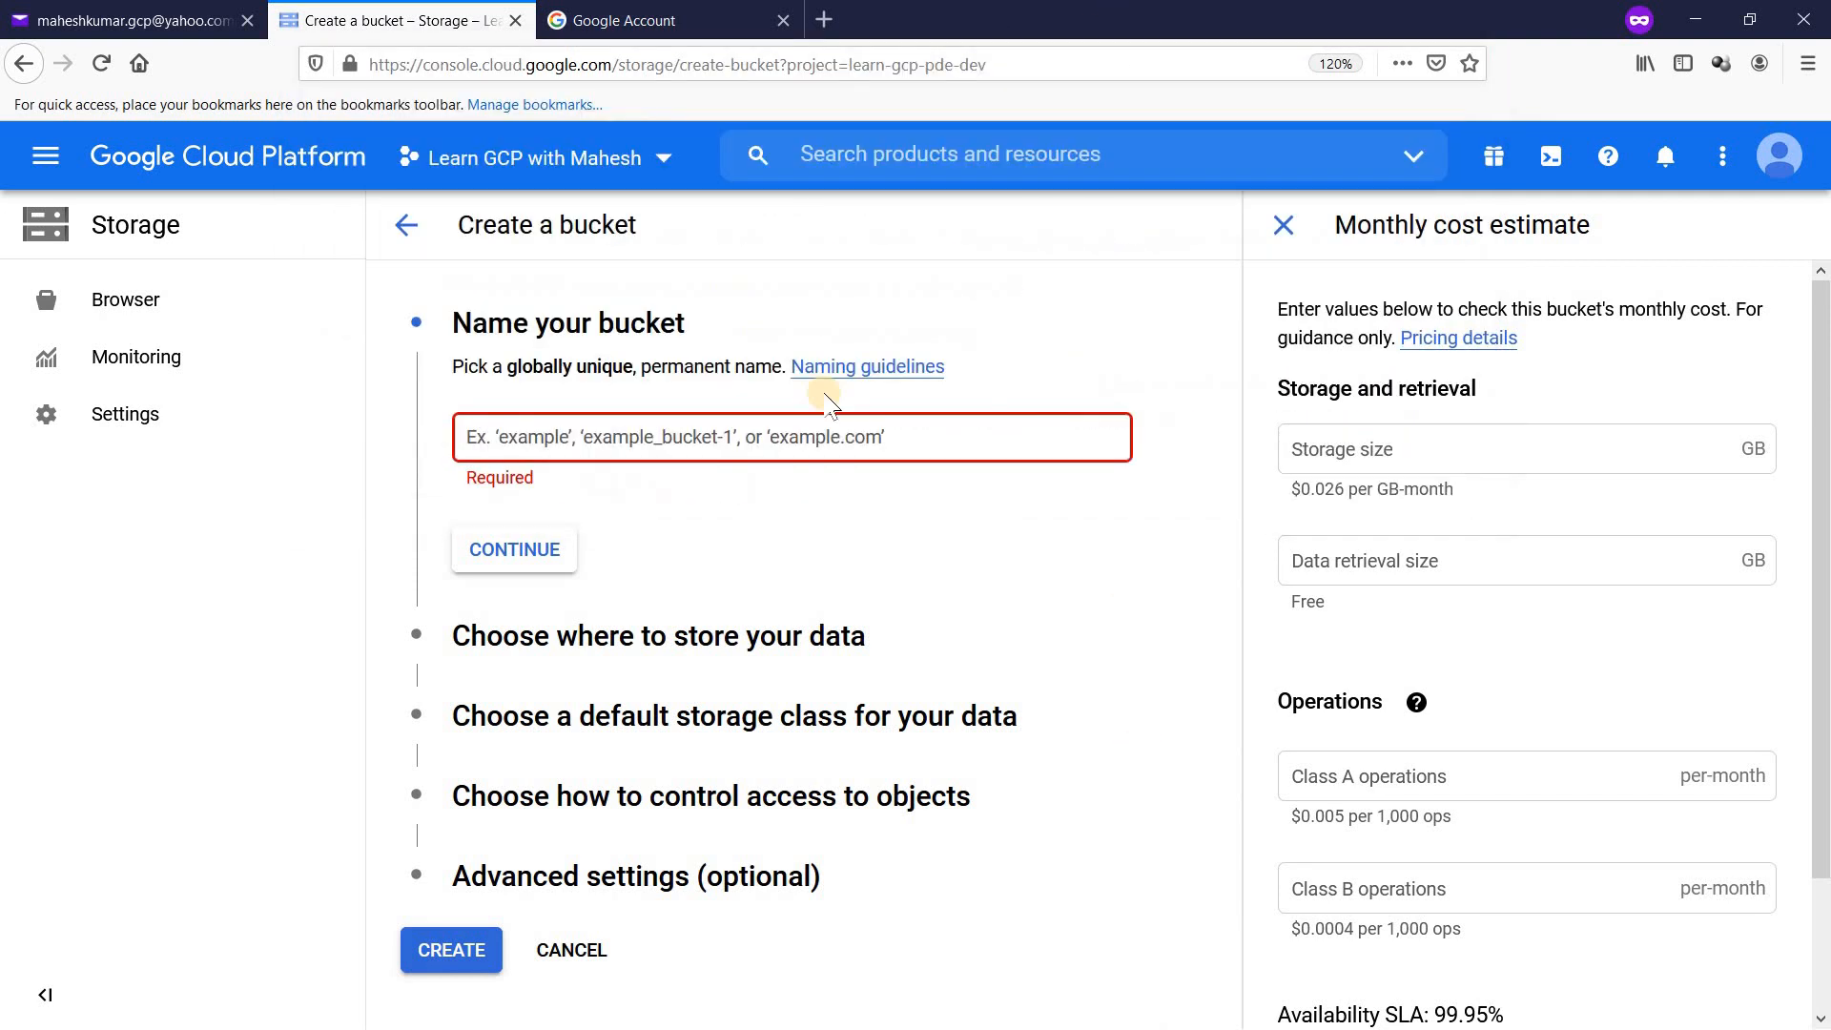
{"action": "left_click", "coordinate": [794, 439]}
{"action": "key", "text": "ctrl+v"}
{"action": "type", "text": "-"}
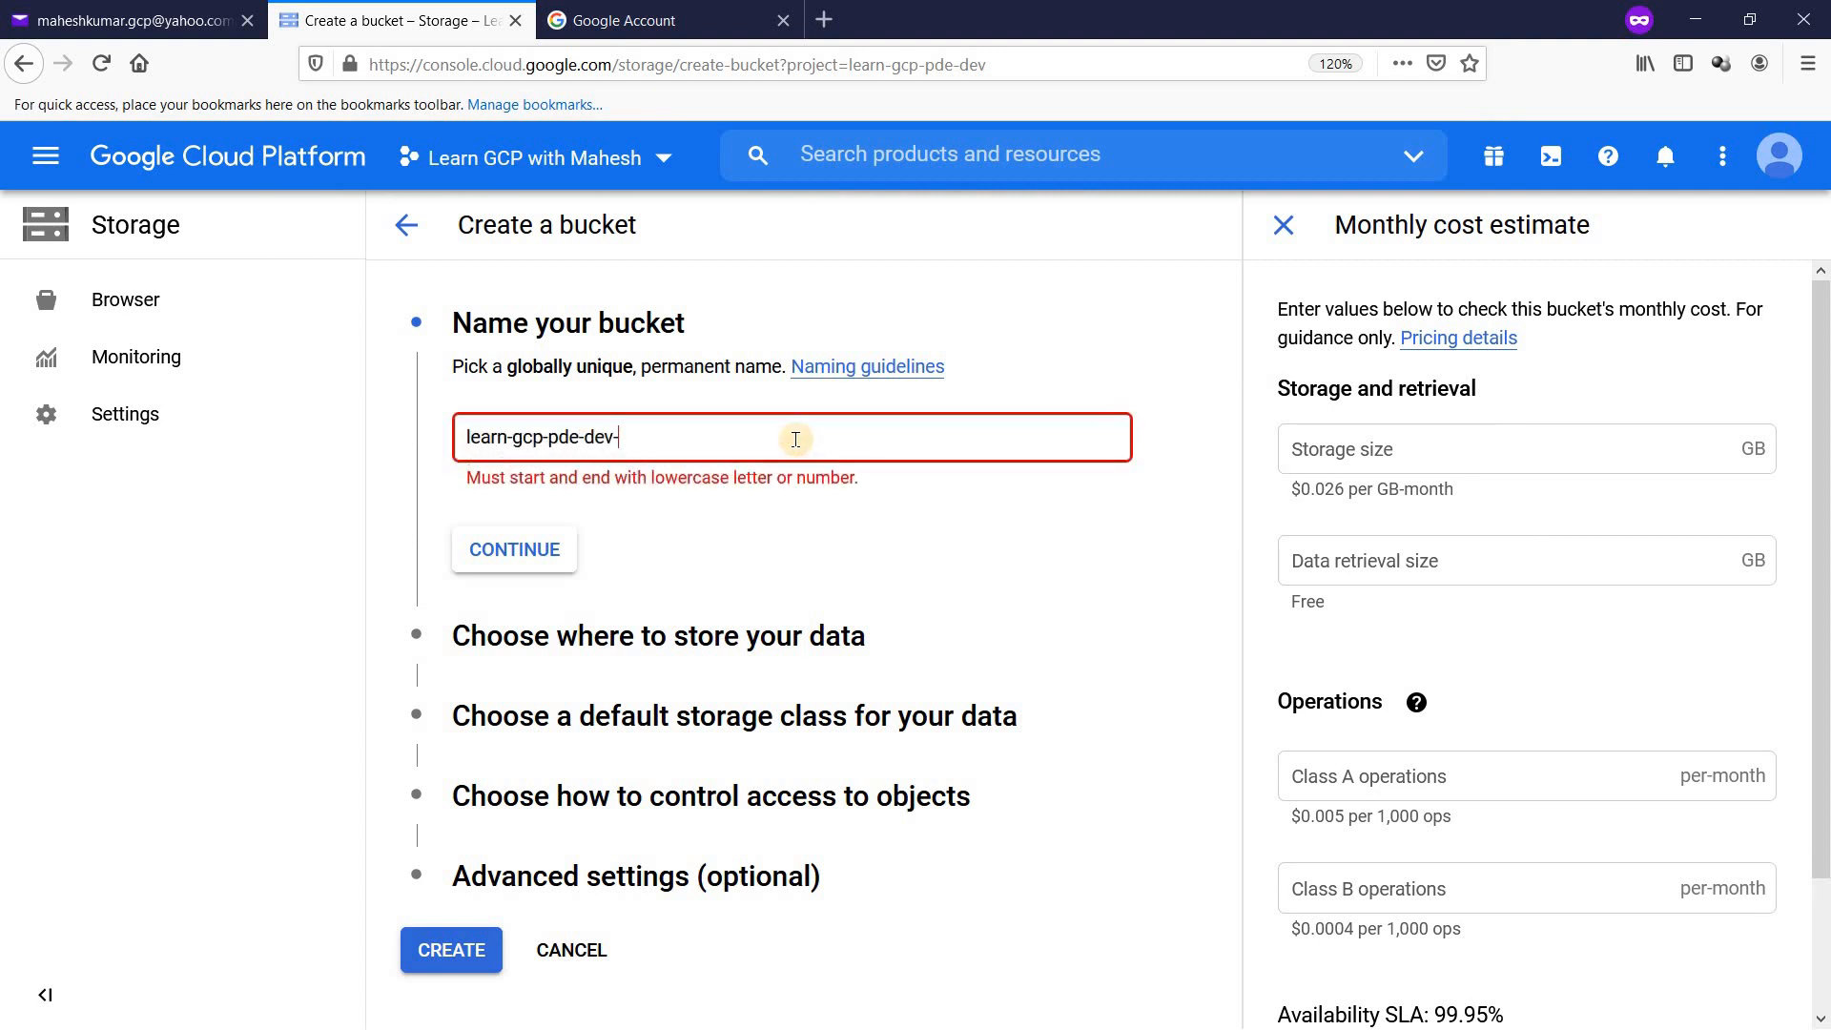
{"action": "type", "text": "yahoomail"}
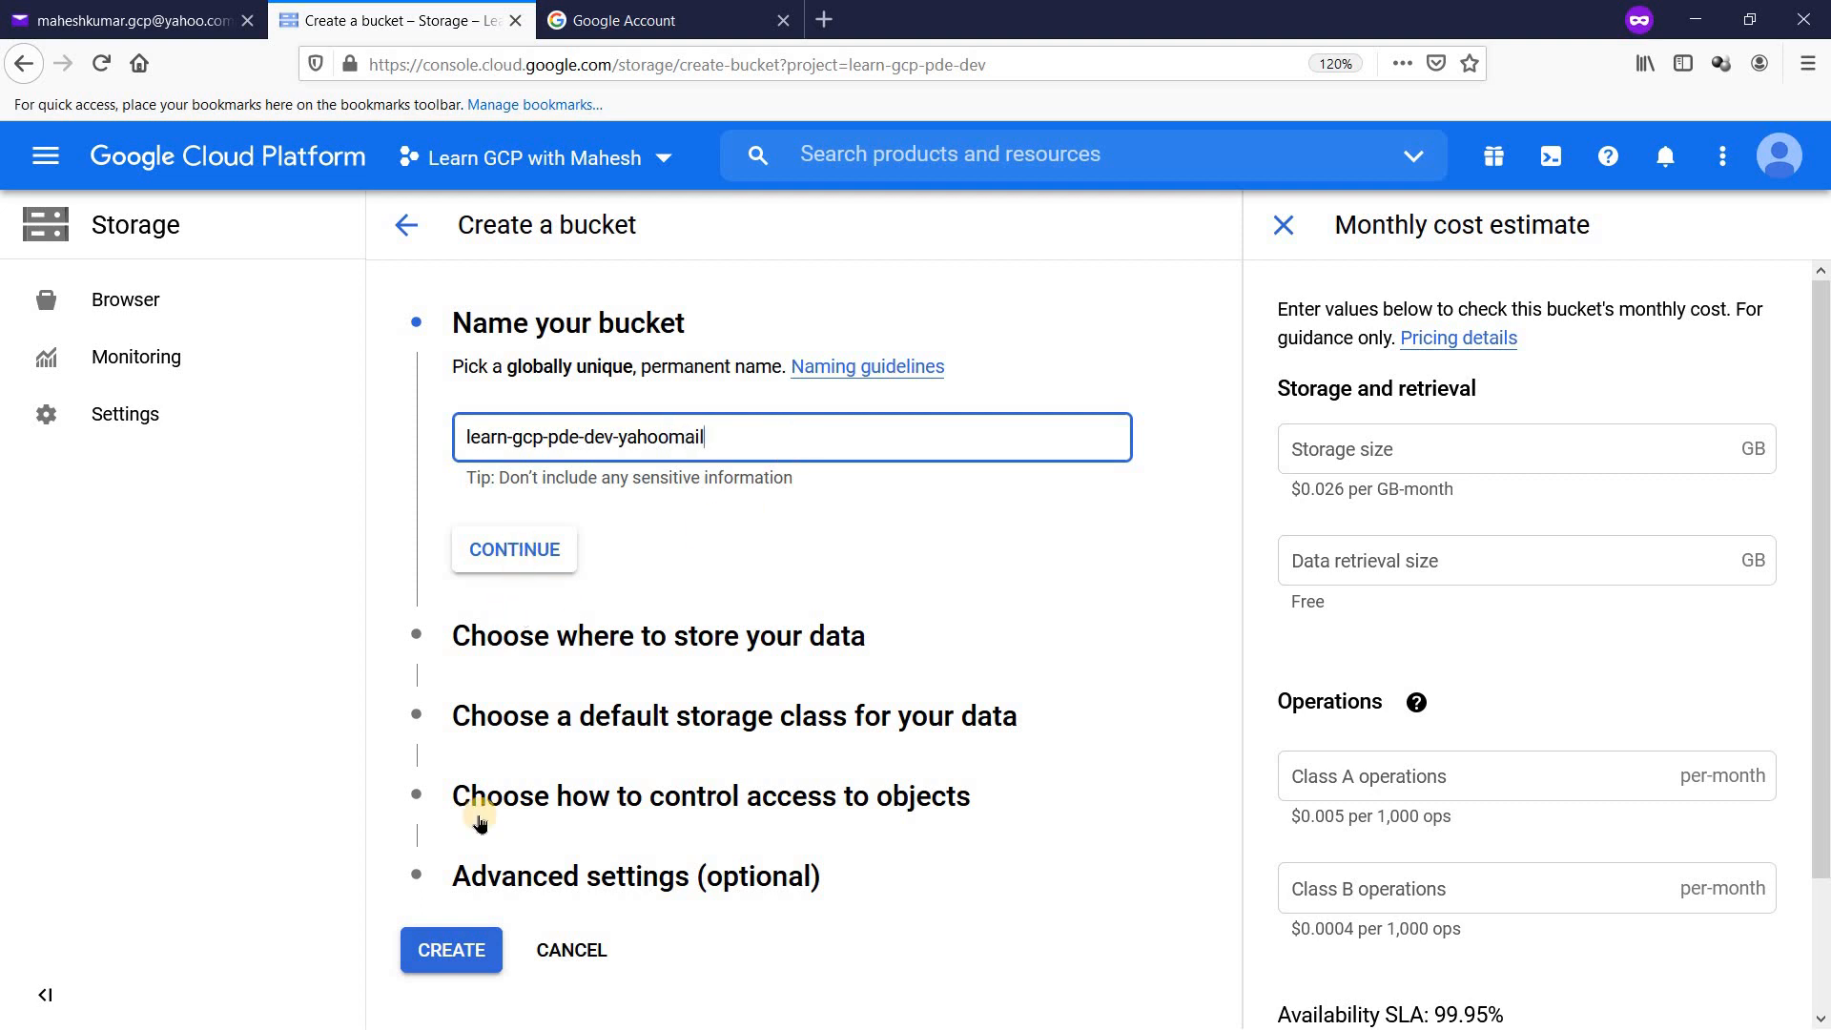
{"action": "left_click", "coordinate": [458, 950]}
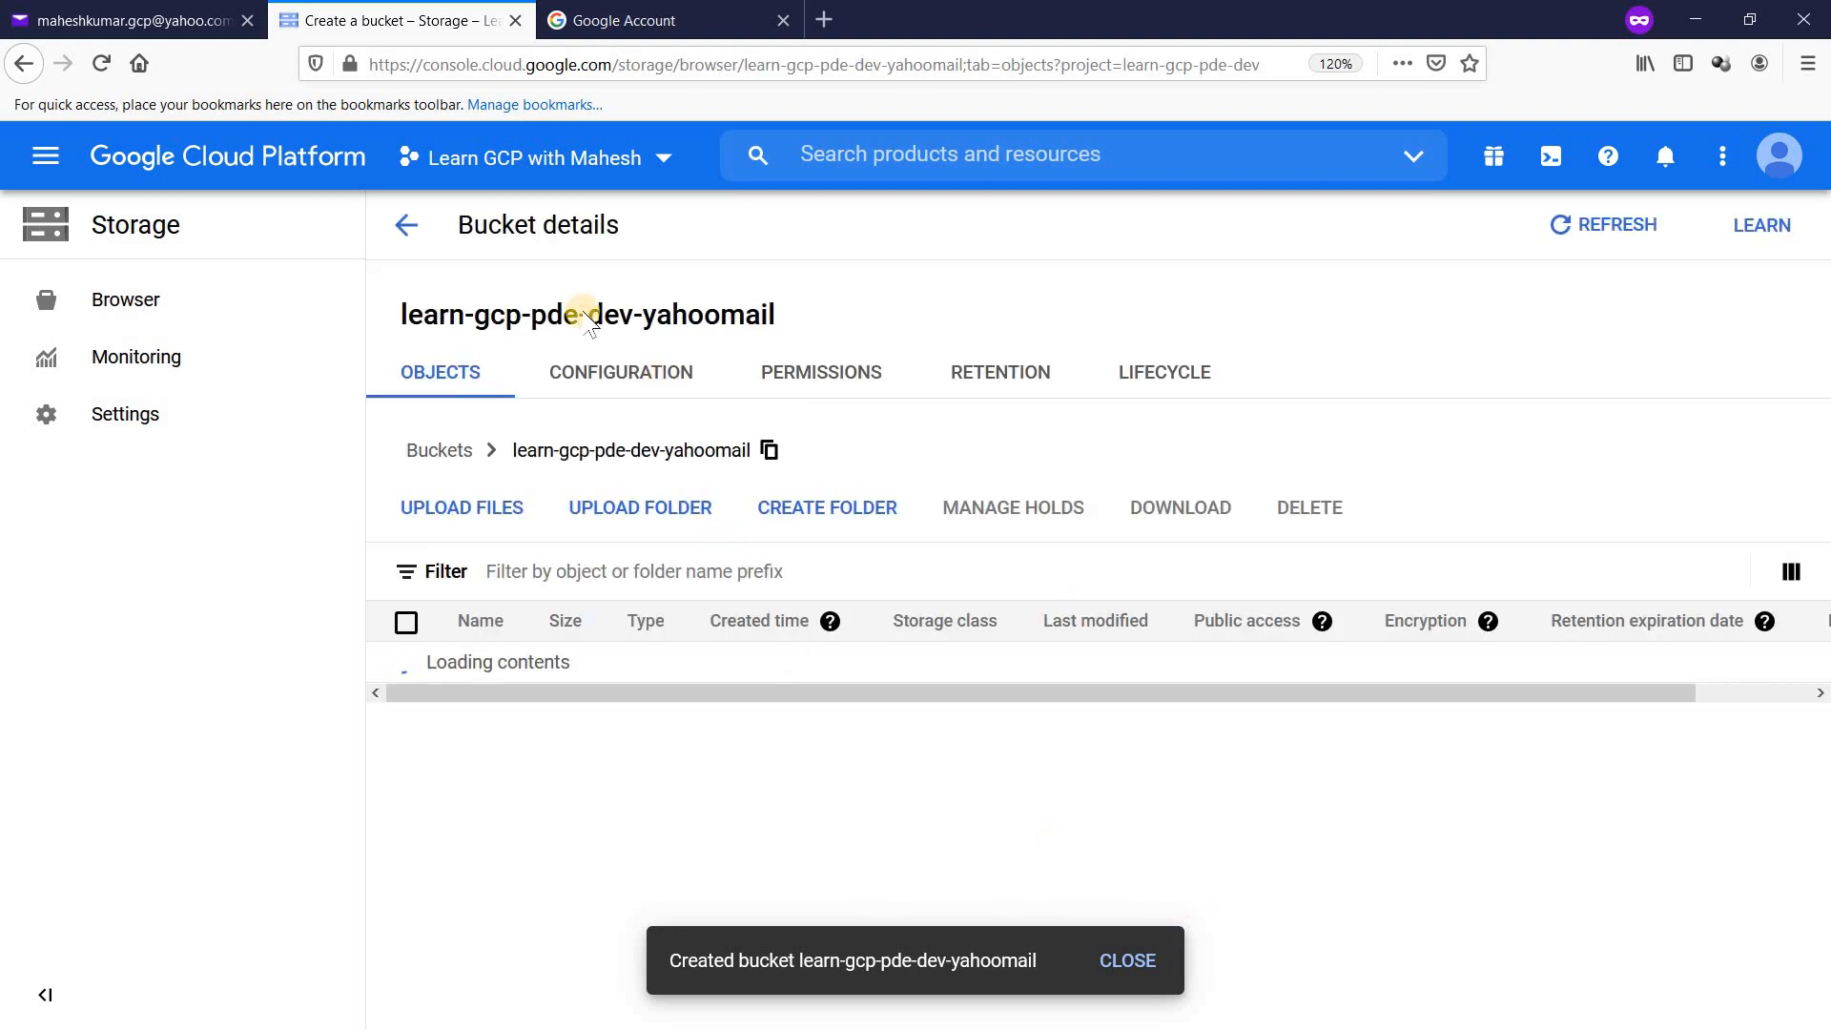
Step: Return to the bucket list showing both buckets, closing the Learn panel and navigation tip
{"action": "left_click", "coordinate": [406, 229]}
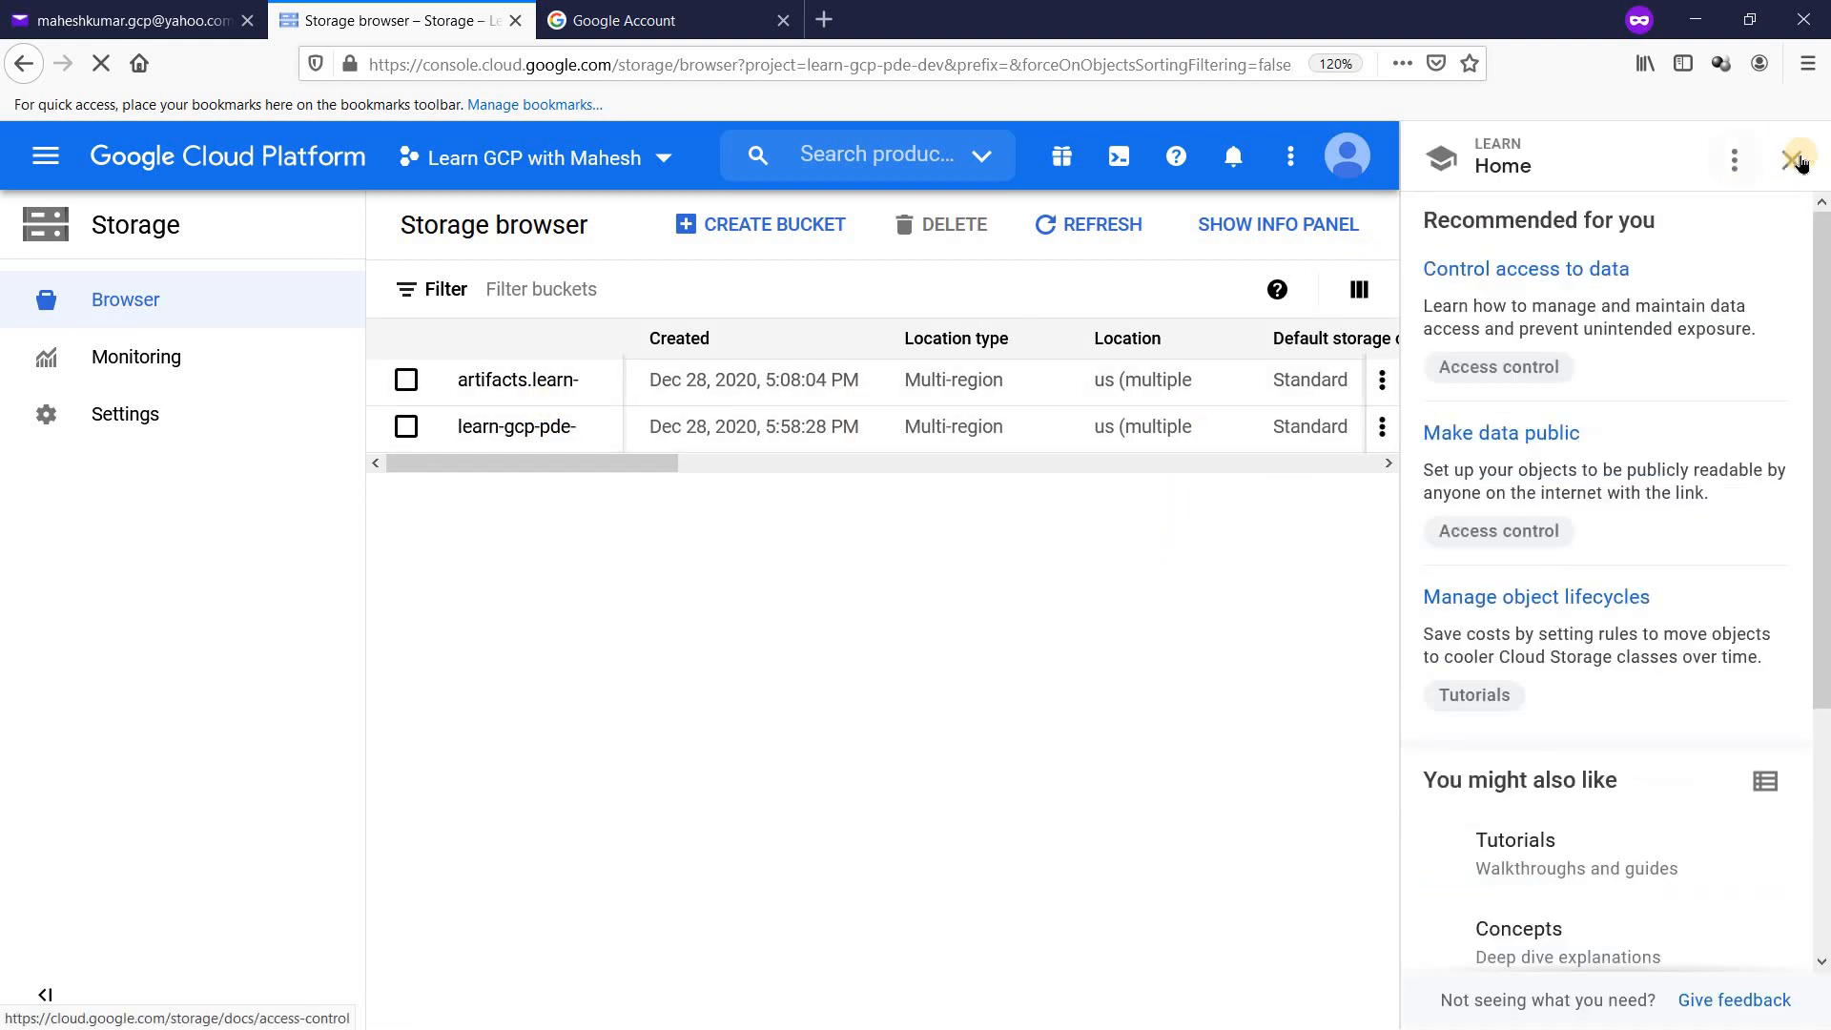
{"action": "left_click", "coordinate": [1766, 212]}
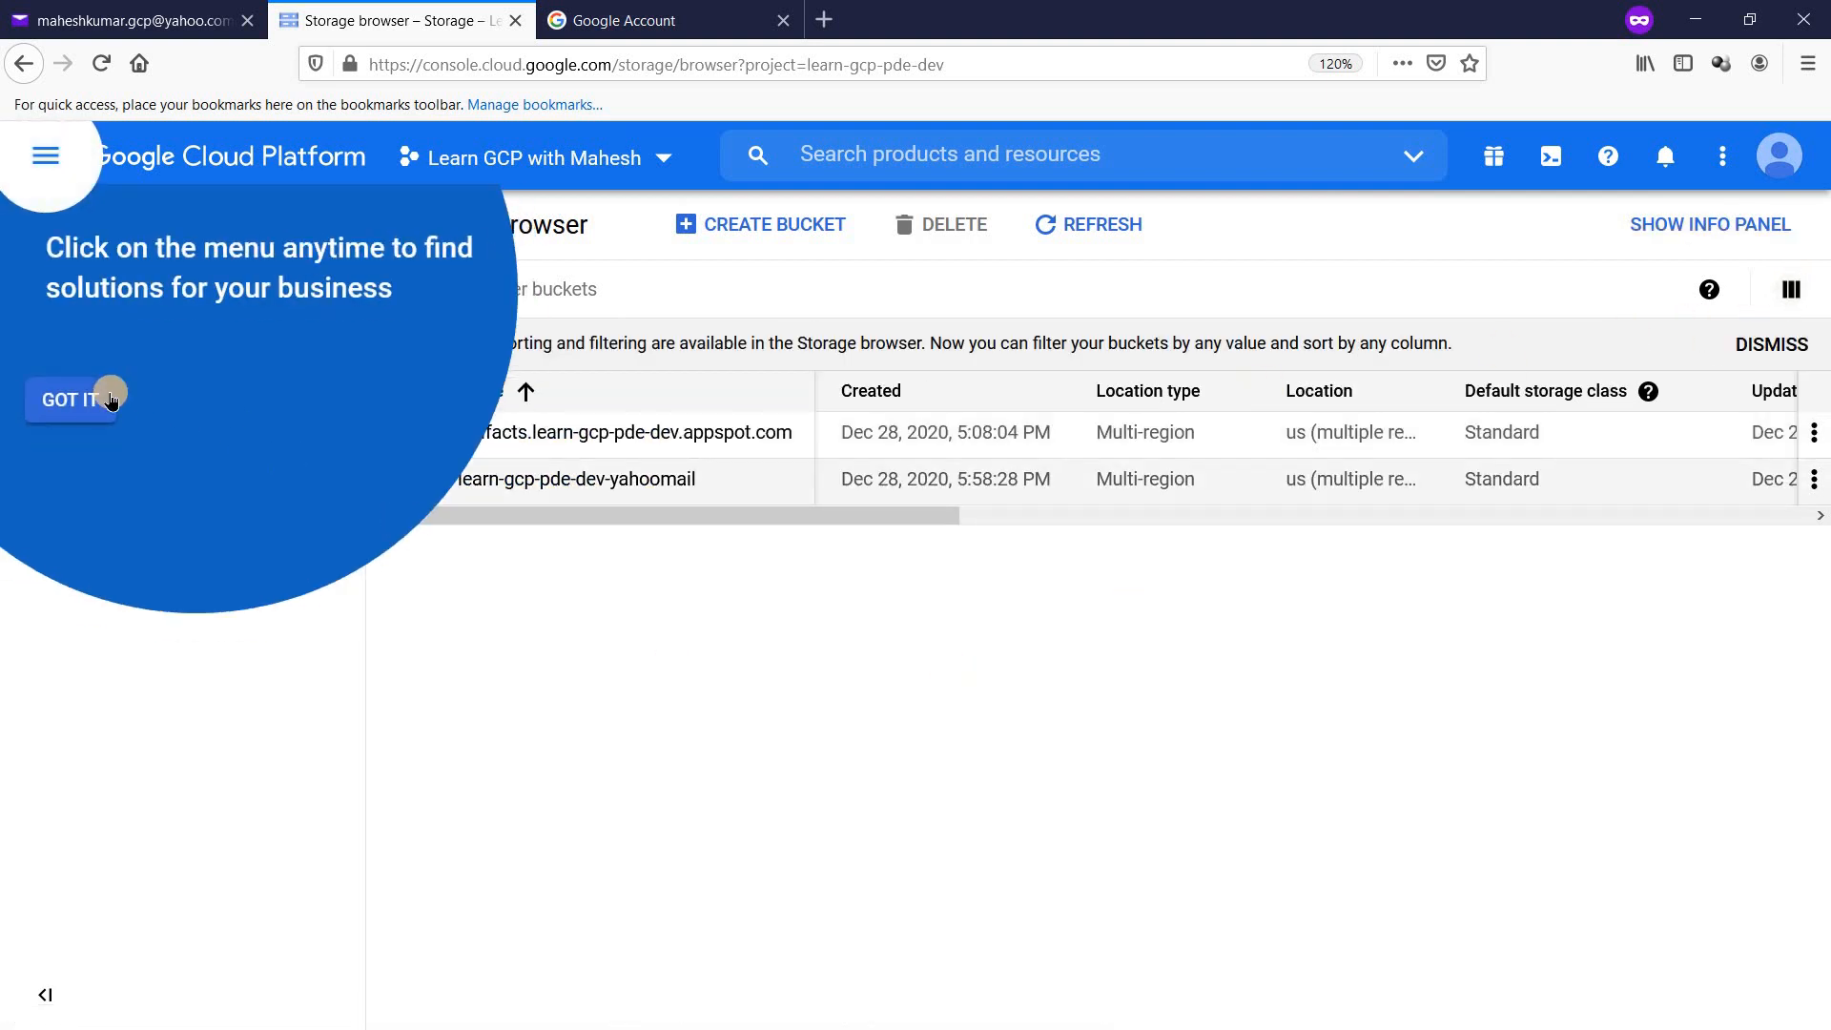
{"action": "left_click", "coordinate": [65, 409]}
{"action": "left_click", "coordinate": [168, 421]}
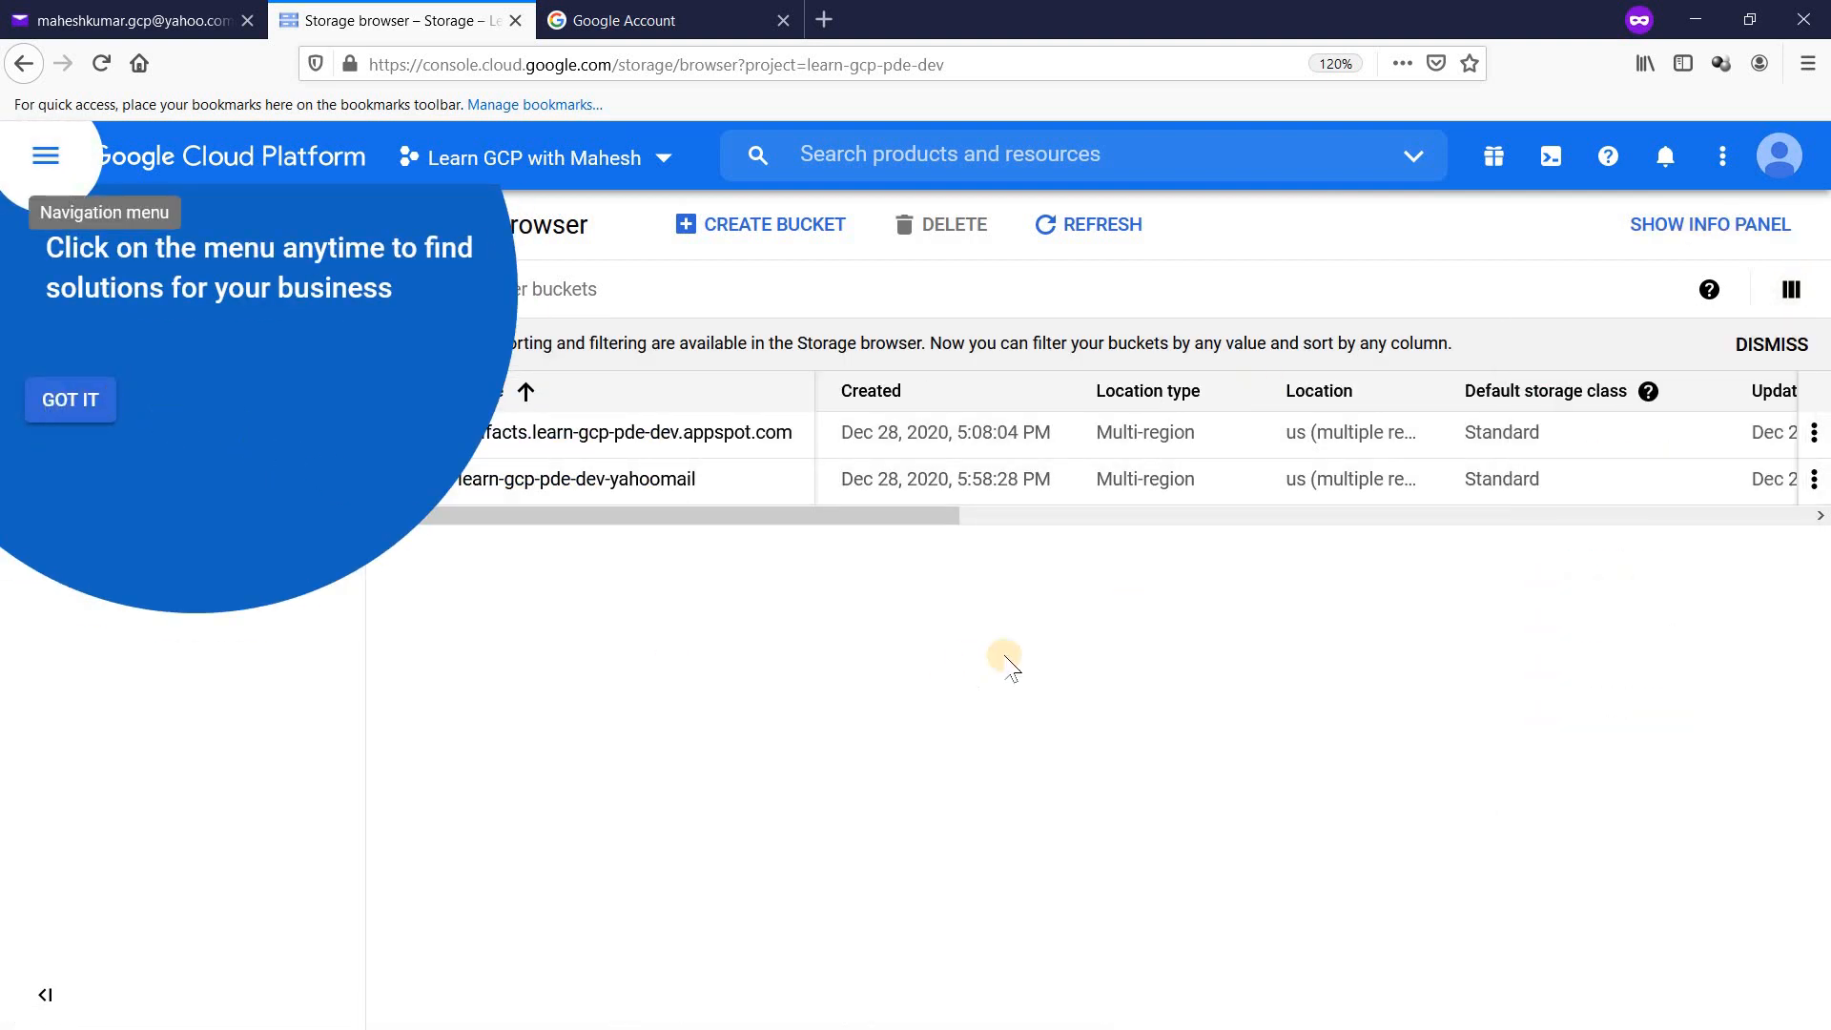
{"action": "left_click", "coordinate": [67, 404]}
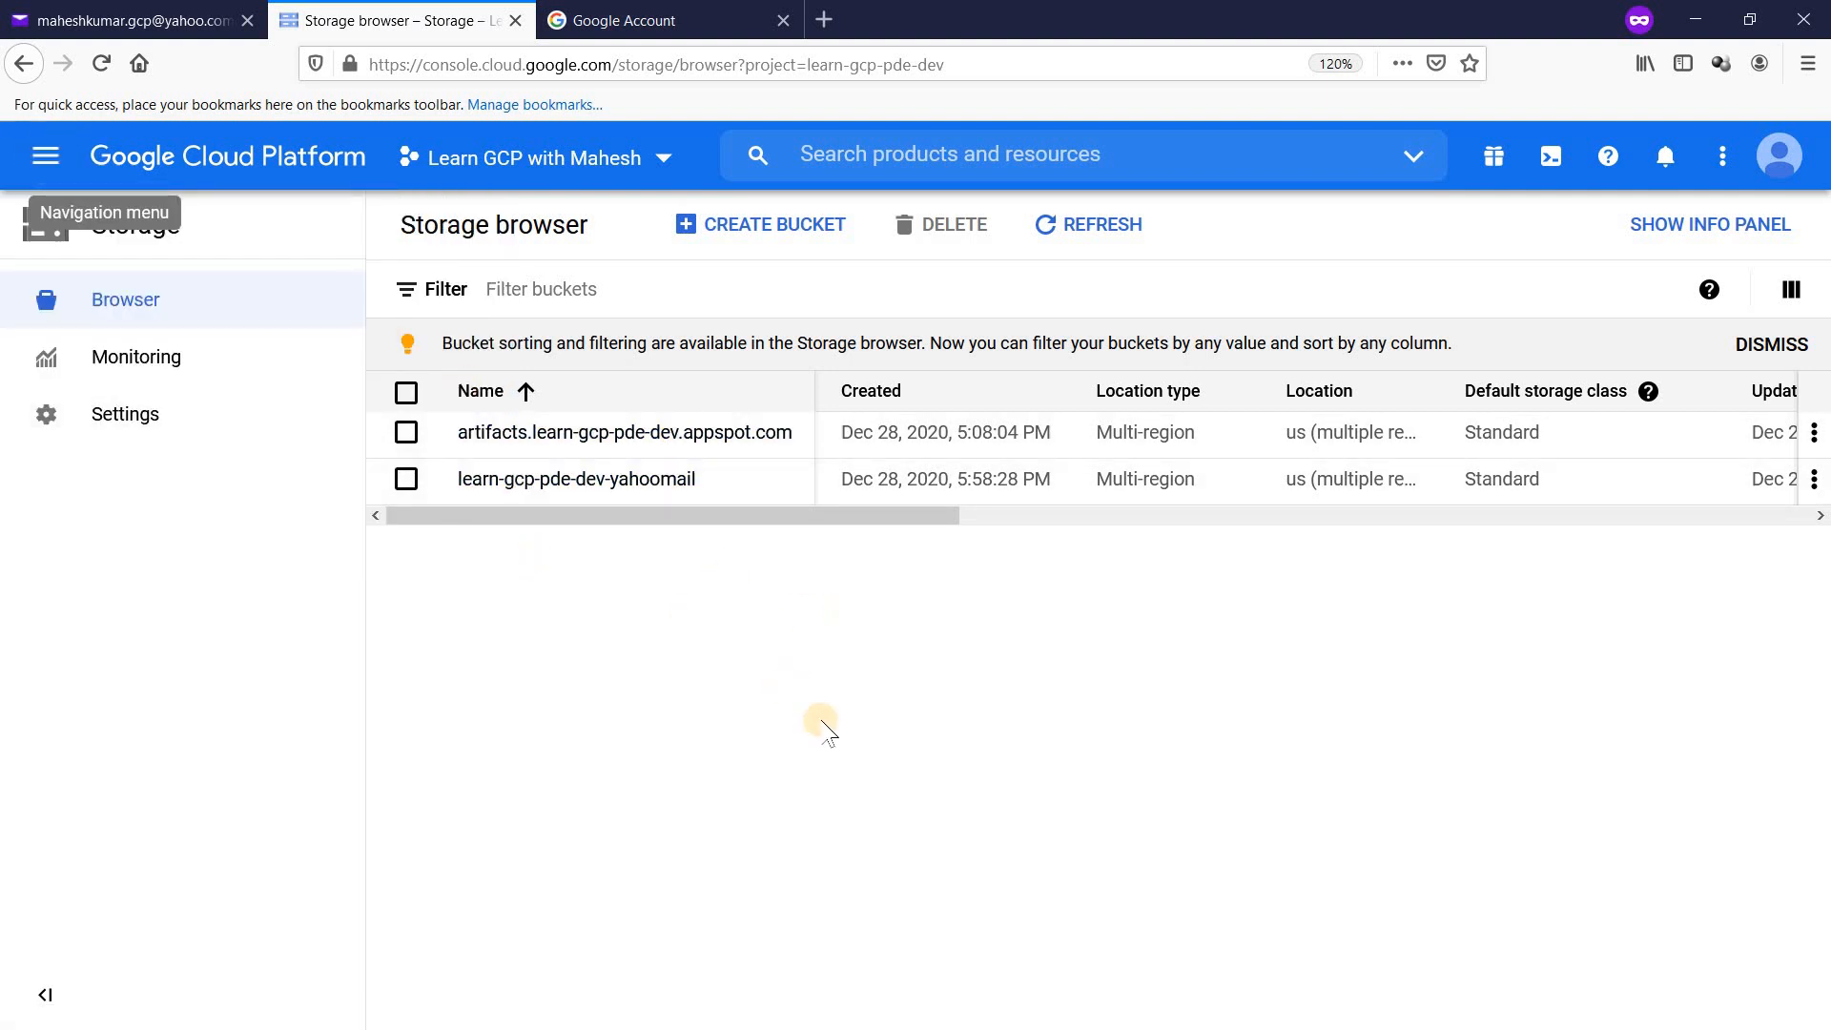
{"action": "key", "text": "alt+Tab"}
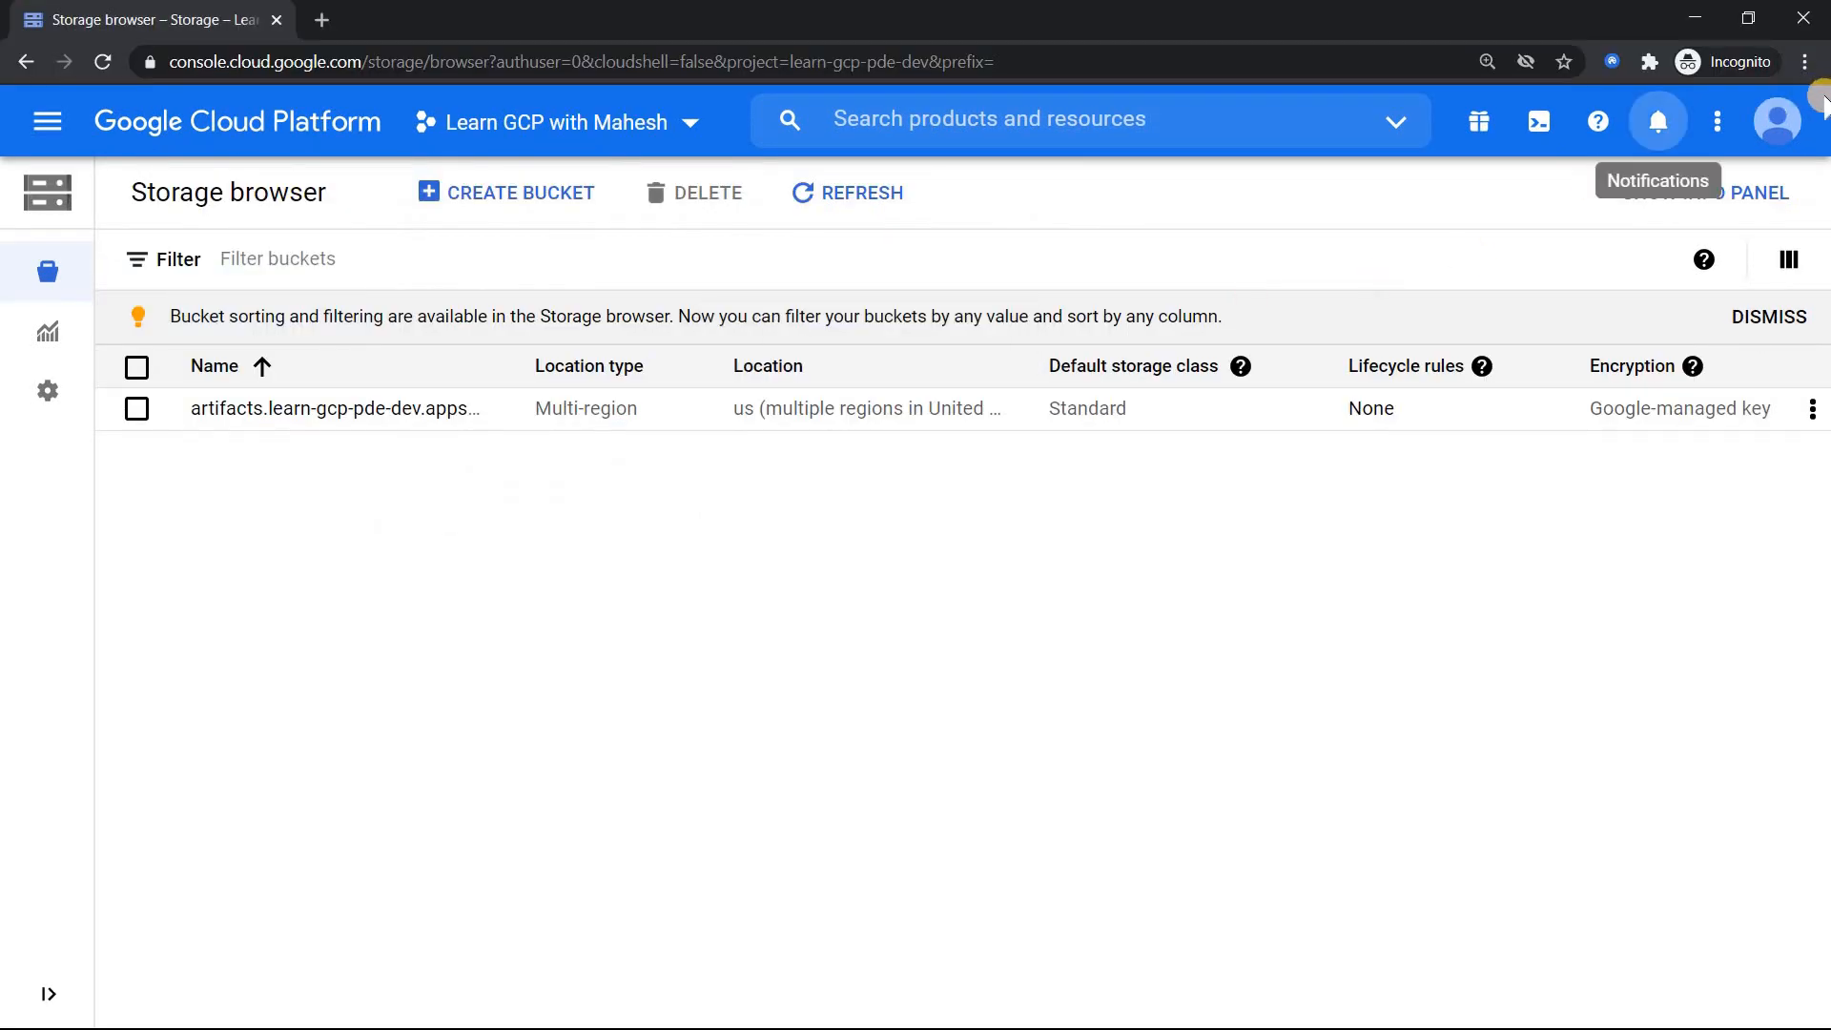
Step: Confirm the owner account and refresh its bucket list to see learn-gcp-pde-dev-yahoomail
{"action": "left_click", "coordinate": [1789, 134]}
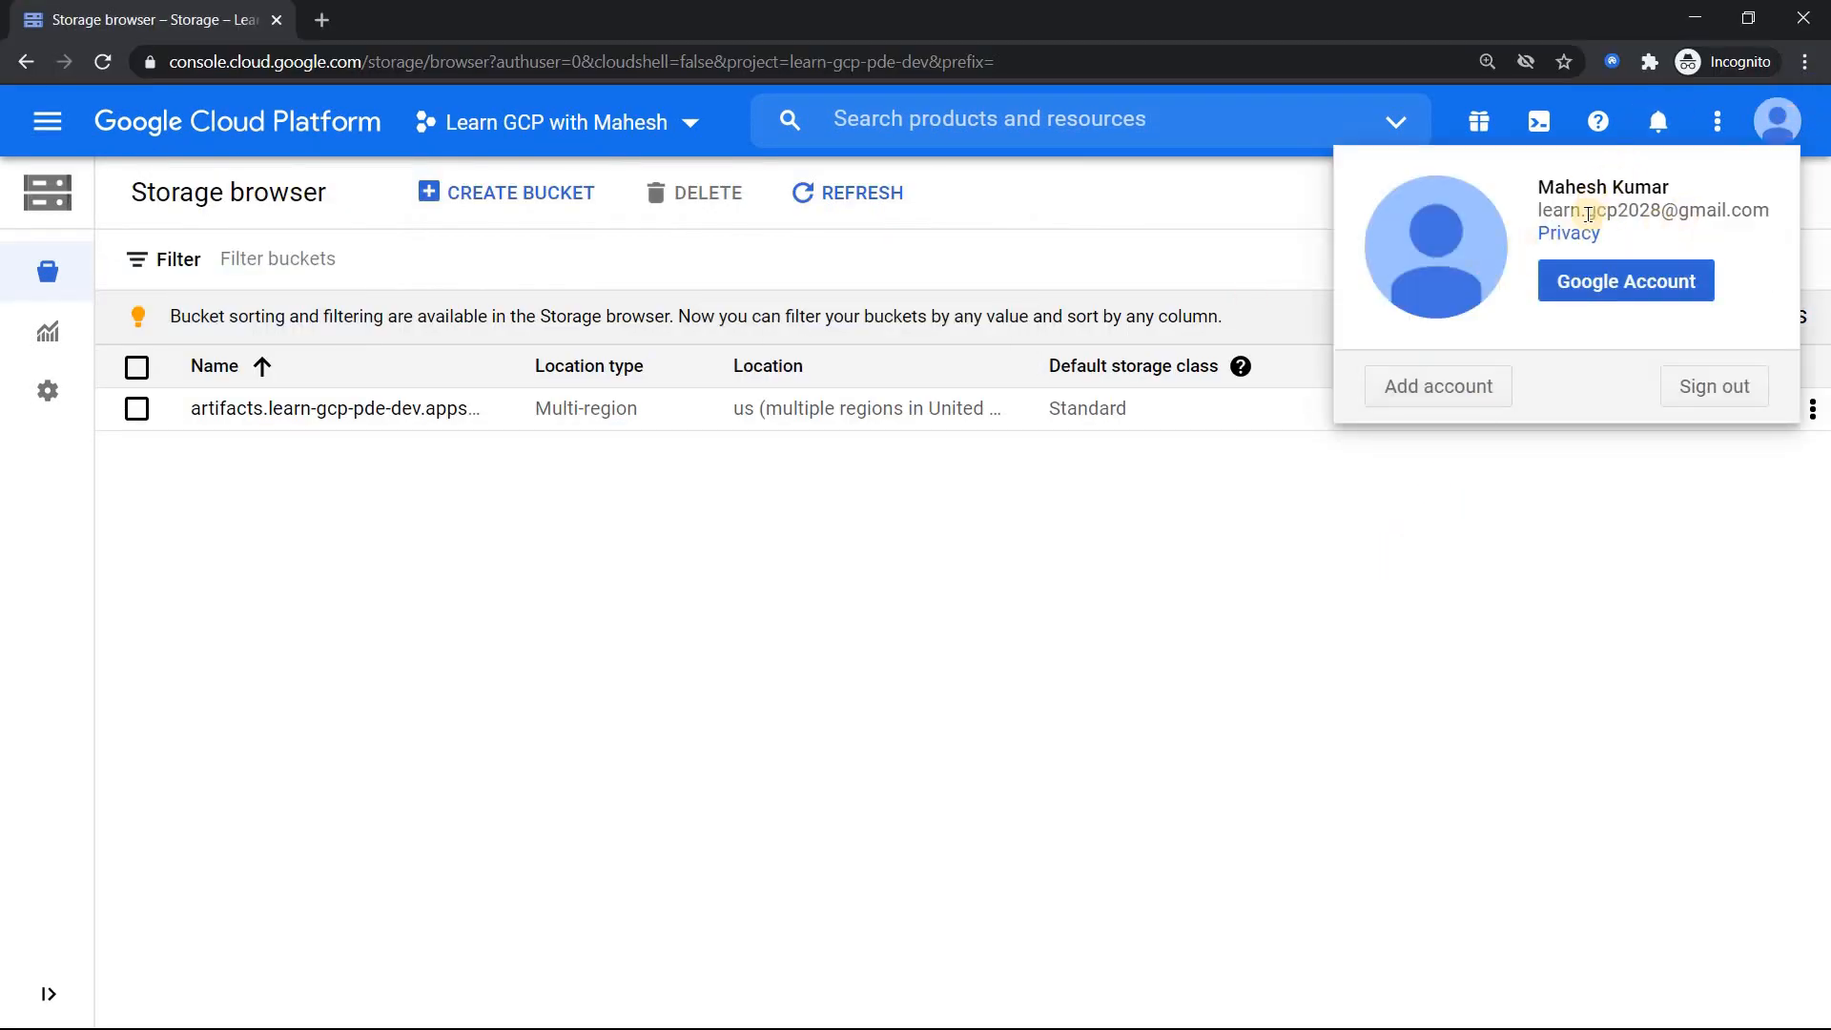
{"action": "left_click", "coordinate": [1294, 596]}
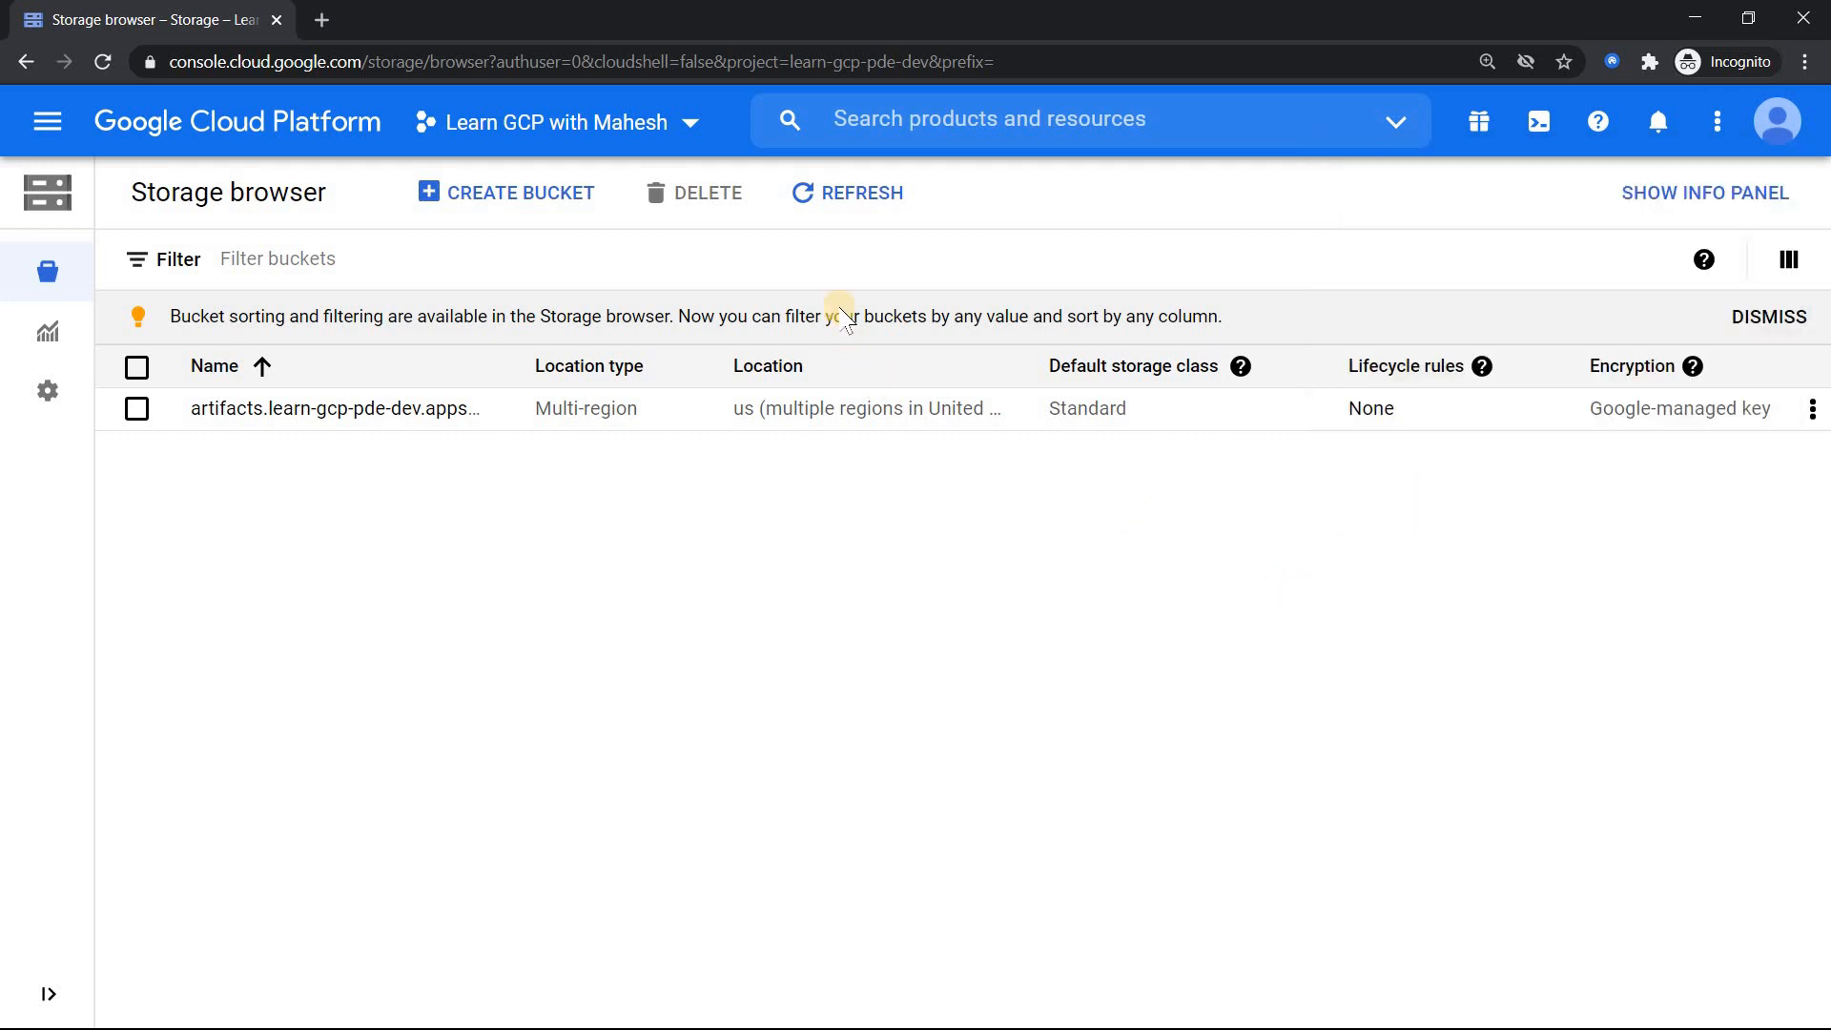
{"action": "left_click", "coordinate": [844, 194]}
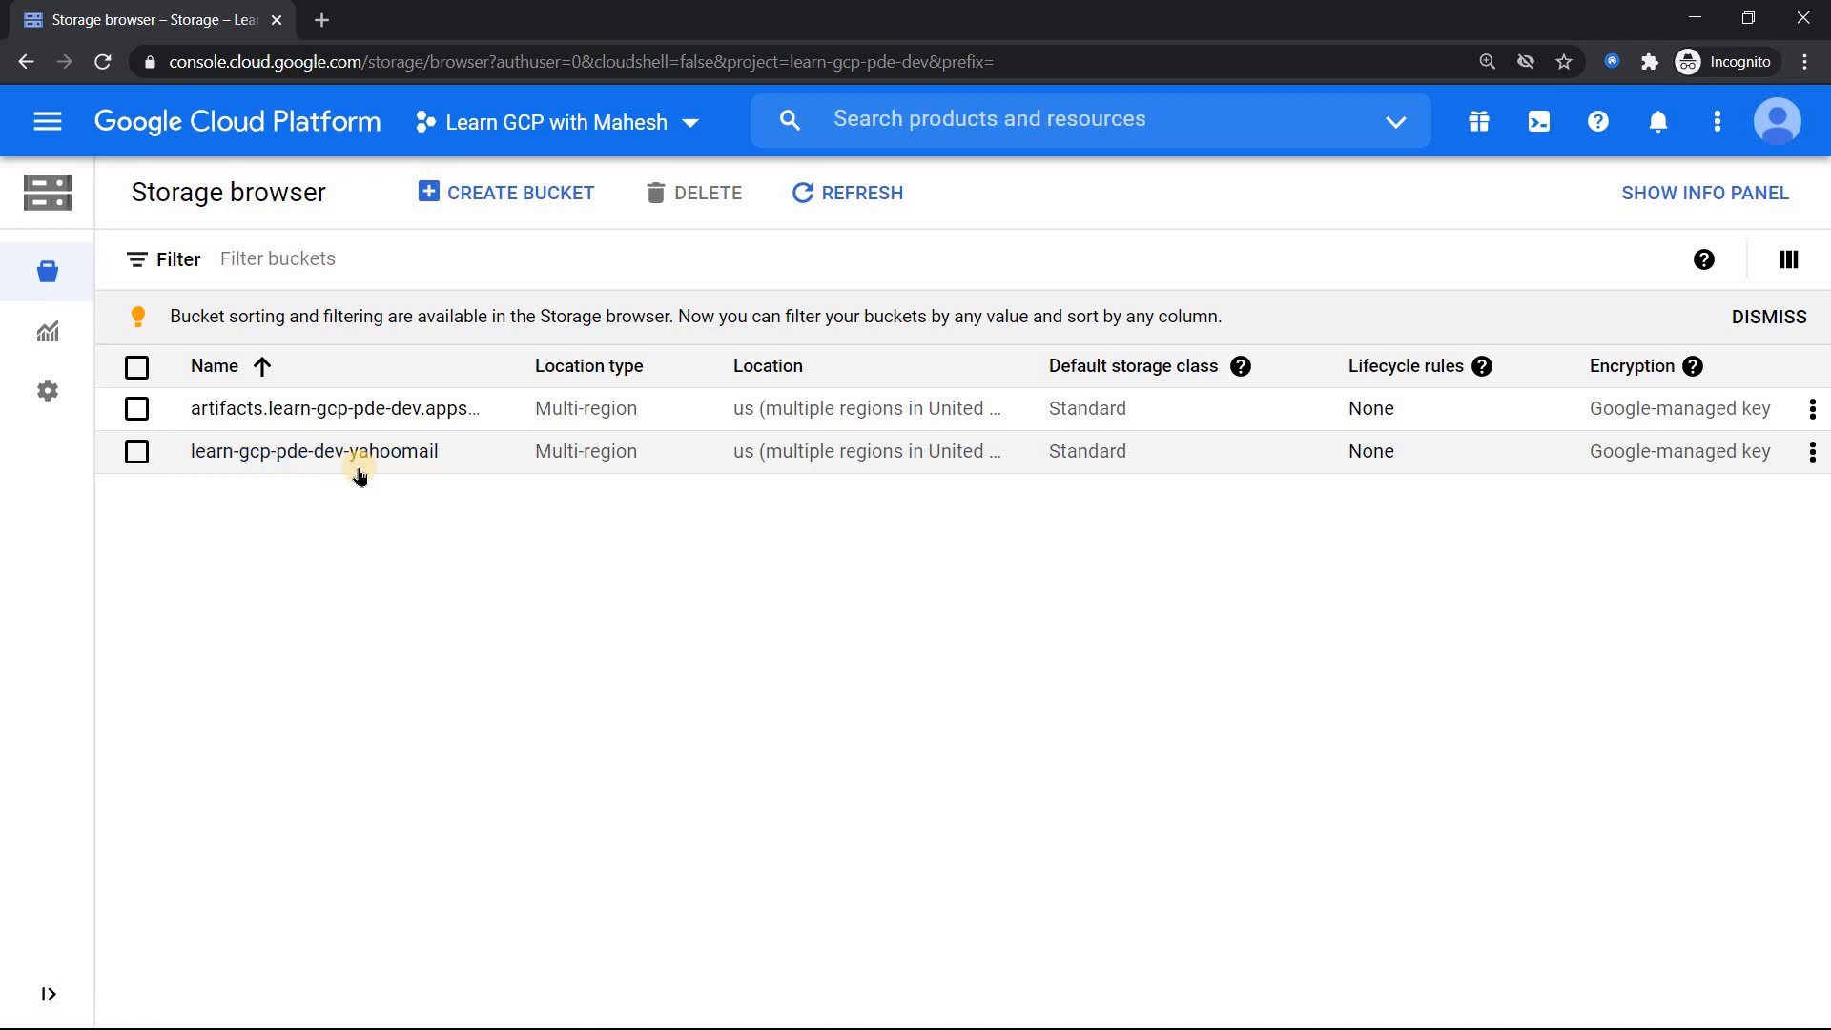
{"action": "key", "text": "alt+Tab"}
{"action": "key", "text": "alt+Tab"}
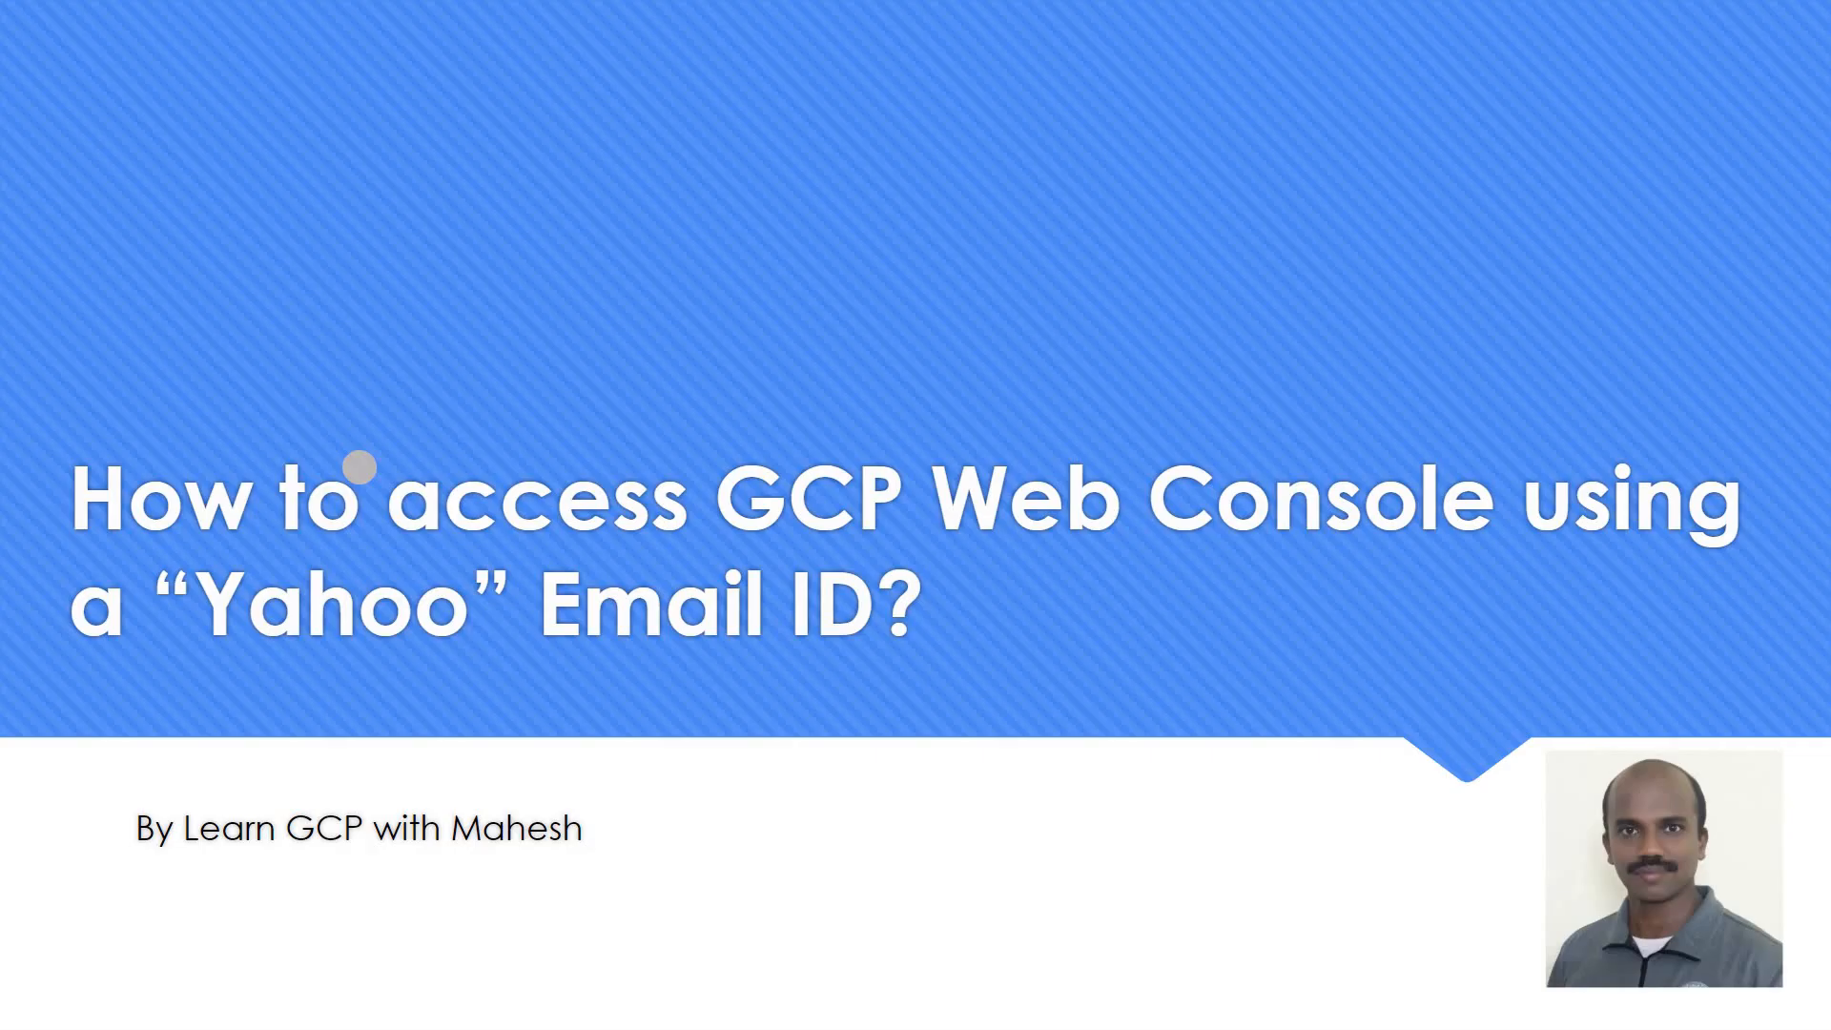